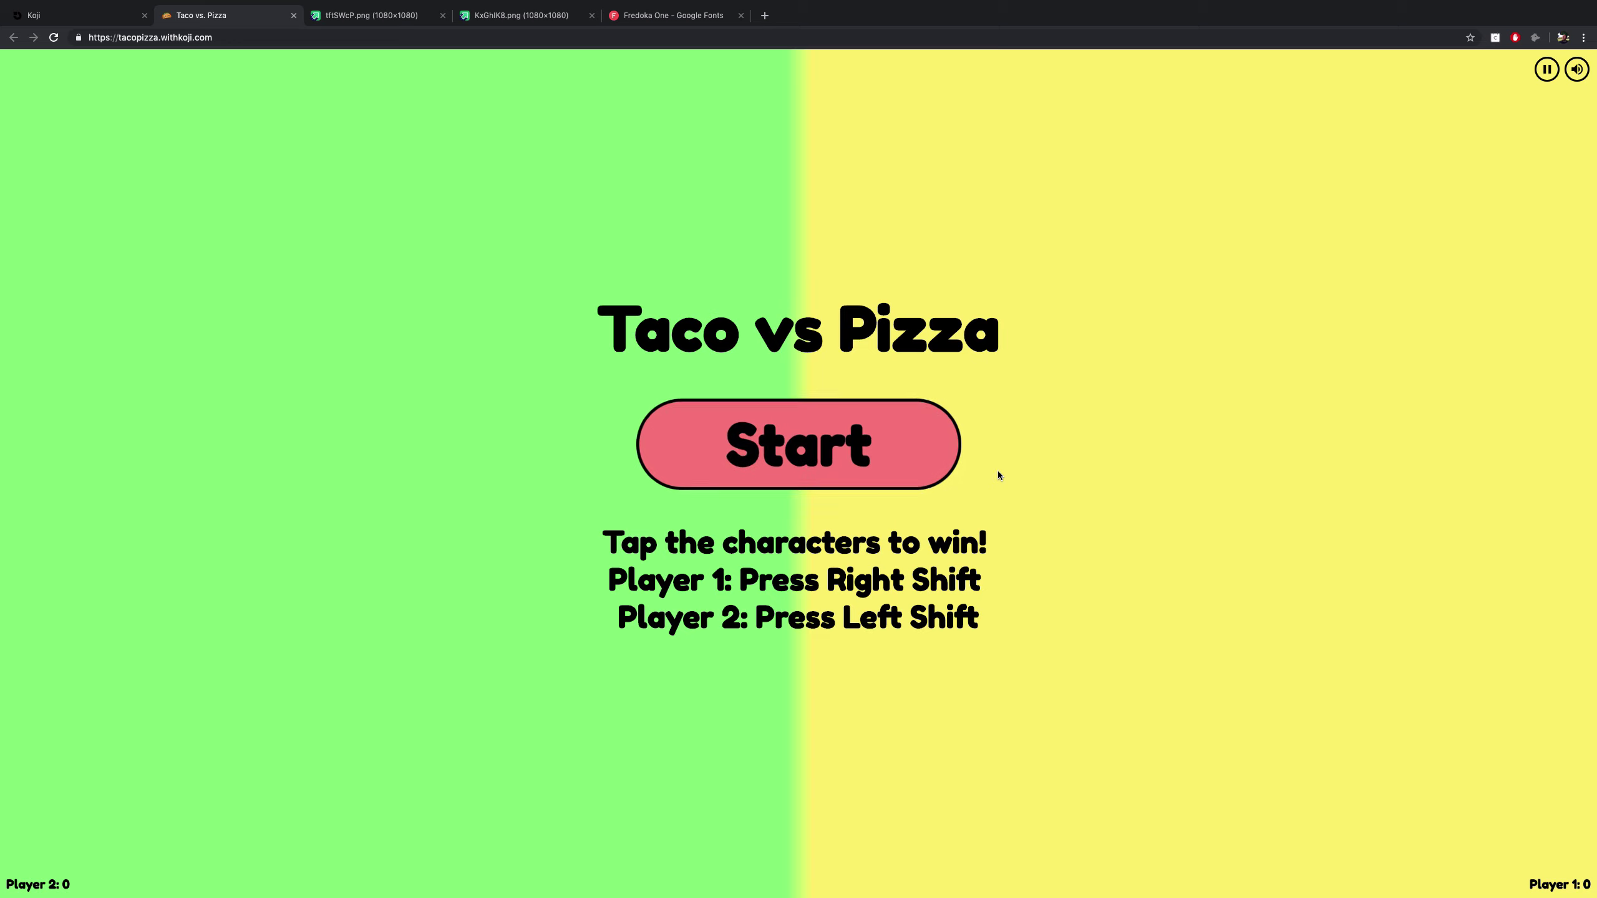
Play one full round of the Taco vs Pizza demo game, scoring for both players, and reload the page.
{"action": "left_click", "coordinate": [931, 460]}
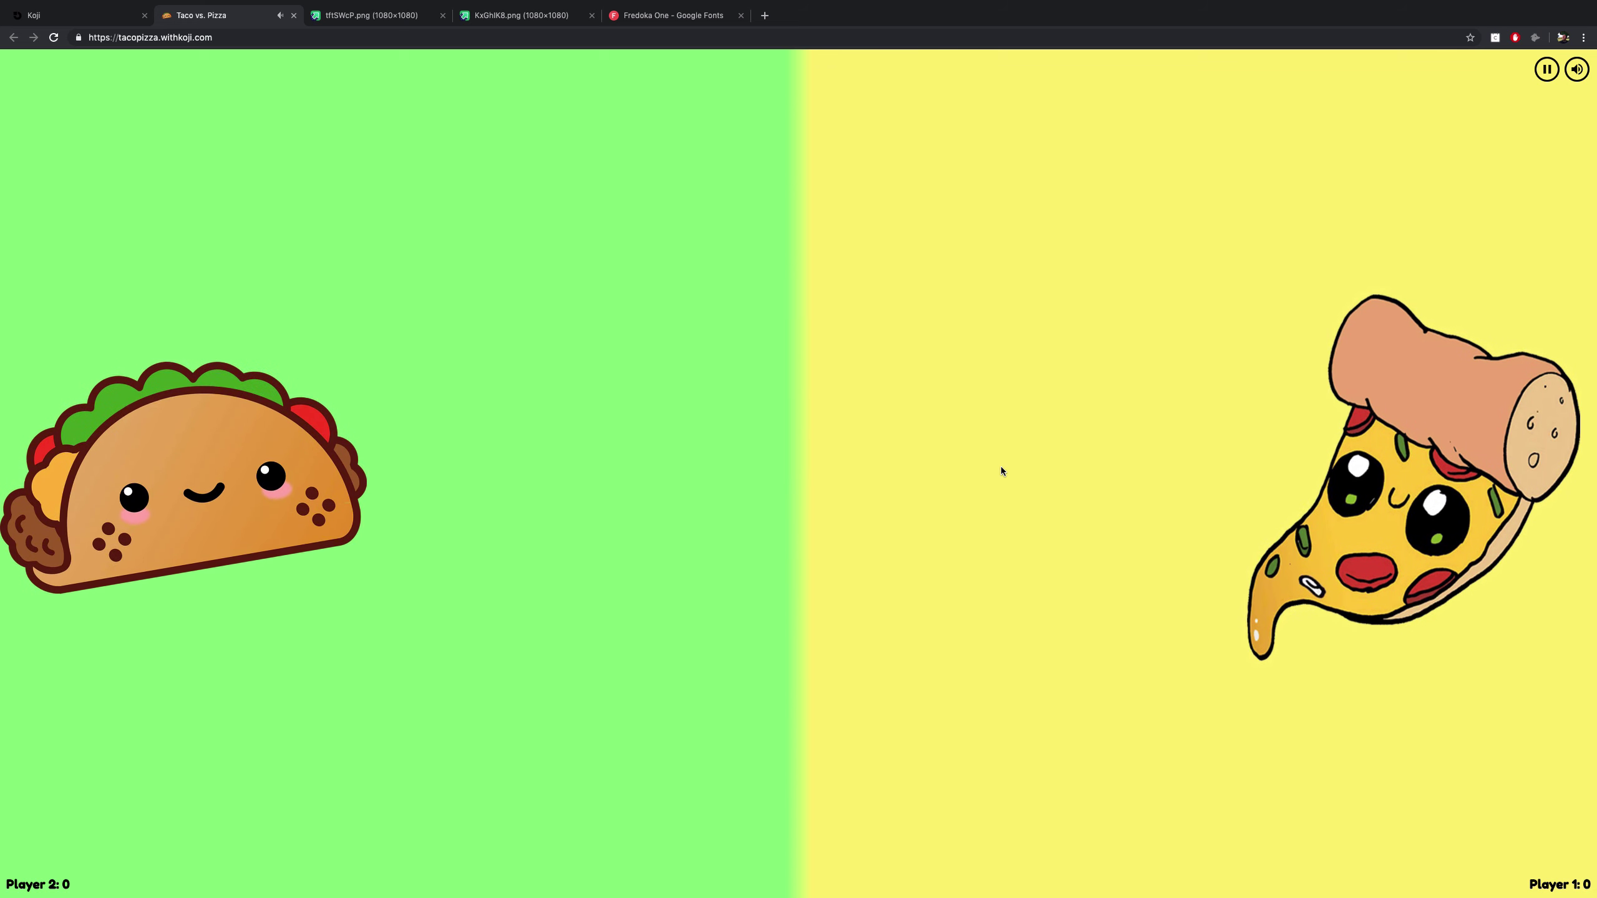
{"action": "key", "text": "l"}
{"action": "key", "text": "l"}
{"action": "key", "text": "l"}
{"action": "key", "text": "a"}
{"action": "key", "text": "l"}
{"action": "key", "text": "l"}
{"action": "key", "text": "l"}
{"action": "key", "text": "a"}
{"action": "key", "text": "a"}
{"action": "key", "text": "a"}
{"action": "key", "text": "l"}
{"action": "key", "text": "a"}
{"action": "key", "text": "l"}
{"action": "key", "text": "a"}
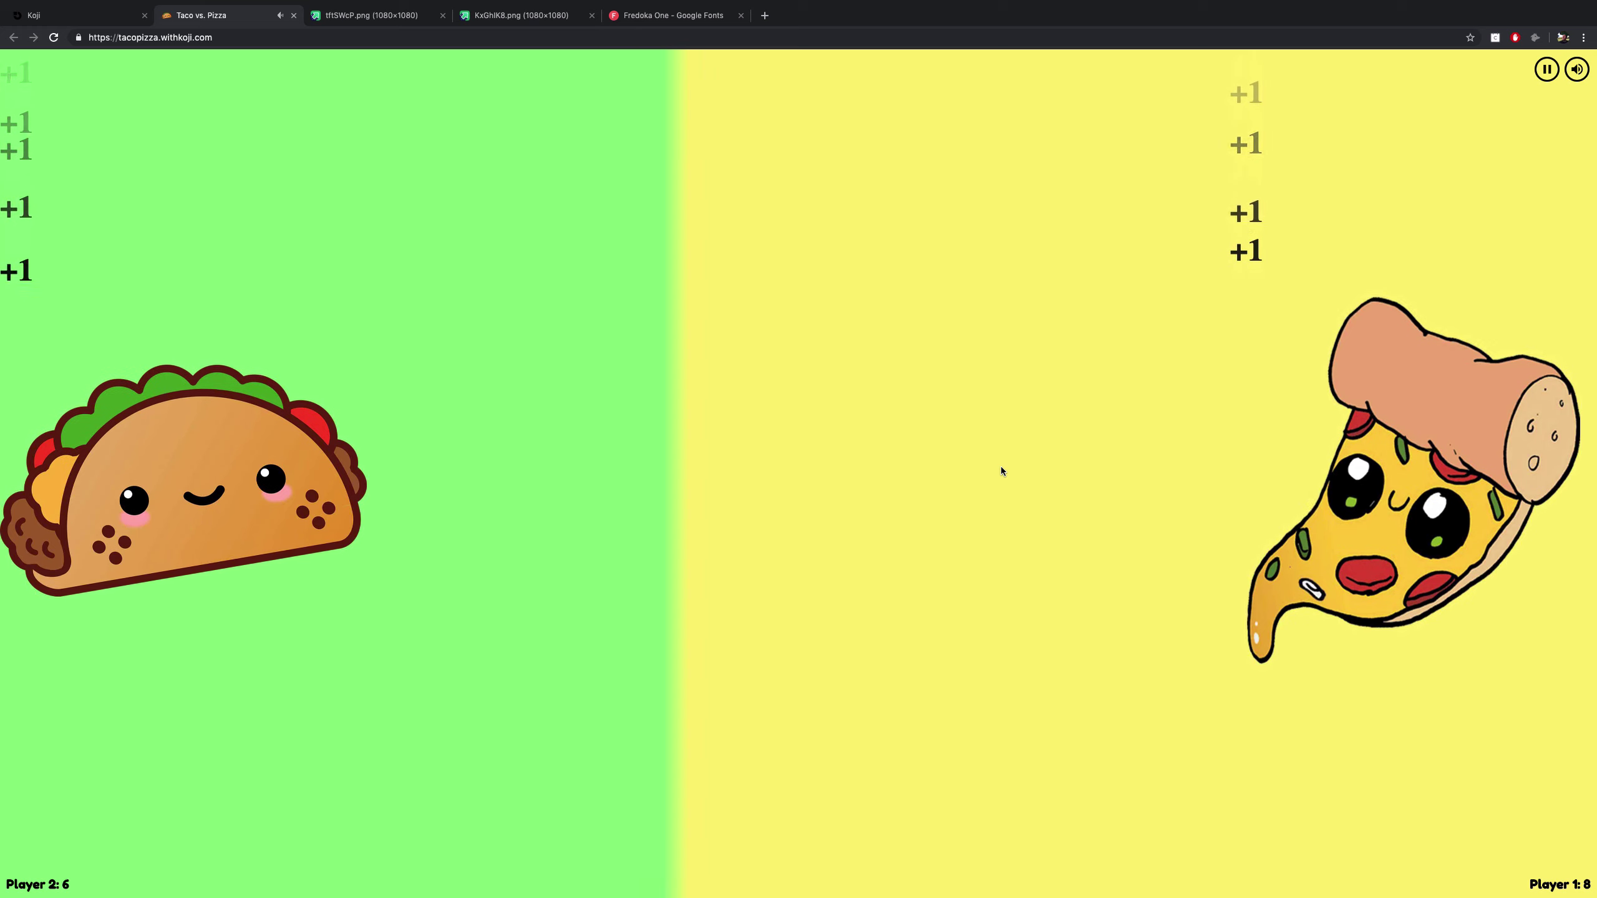
{"action": "key", "text": "l"}
{"action": "key", "text": "a"}
{"action": "key", "text": "l"}
{"action": "key", "text": "l"}
{"action": "key", "text": "l"}
{"action": "key", "text": "l"}
{"action": "key", "text": "a"}
{"action": "key", "text": "l"}
{"action": "key", "text": "a"}
{"action": "key", "text": "l"}
{"action": "key", "text": "a"}
{"action": "key", "text": "l"}
{"action": "key", "text": "a"}
{"action": "key", "text": "l"}
{"action": "key", "text": "a"}
{"action": "key", "text": "l"}
{"action": "key", "text": "a"}
{"action": "key", "text": "l"}
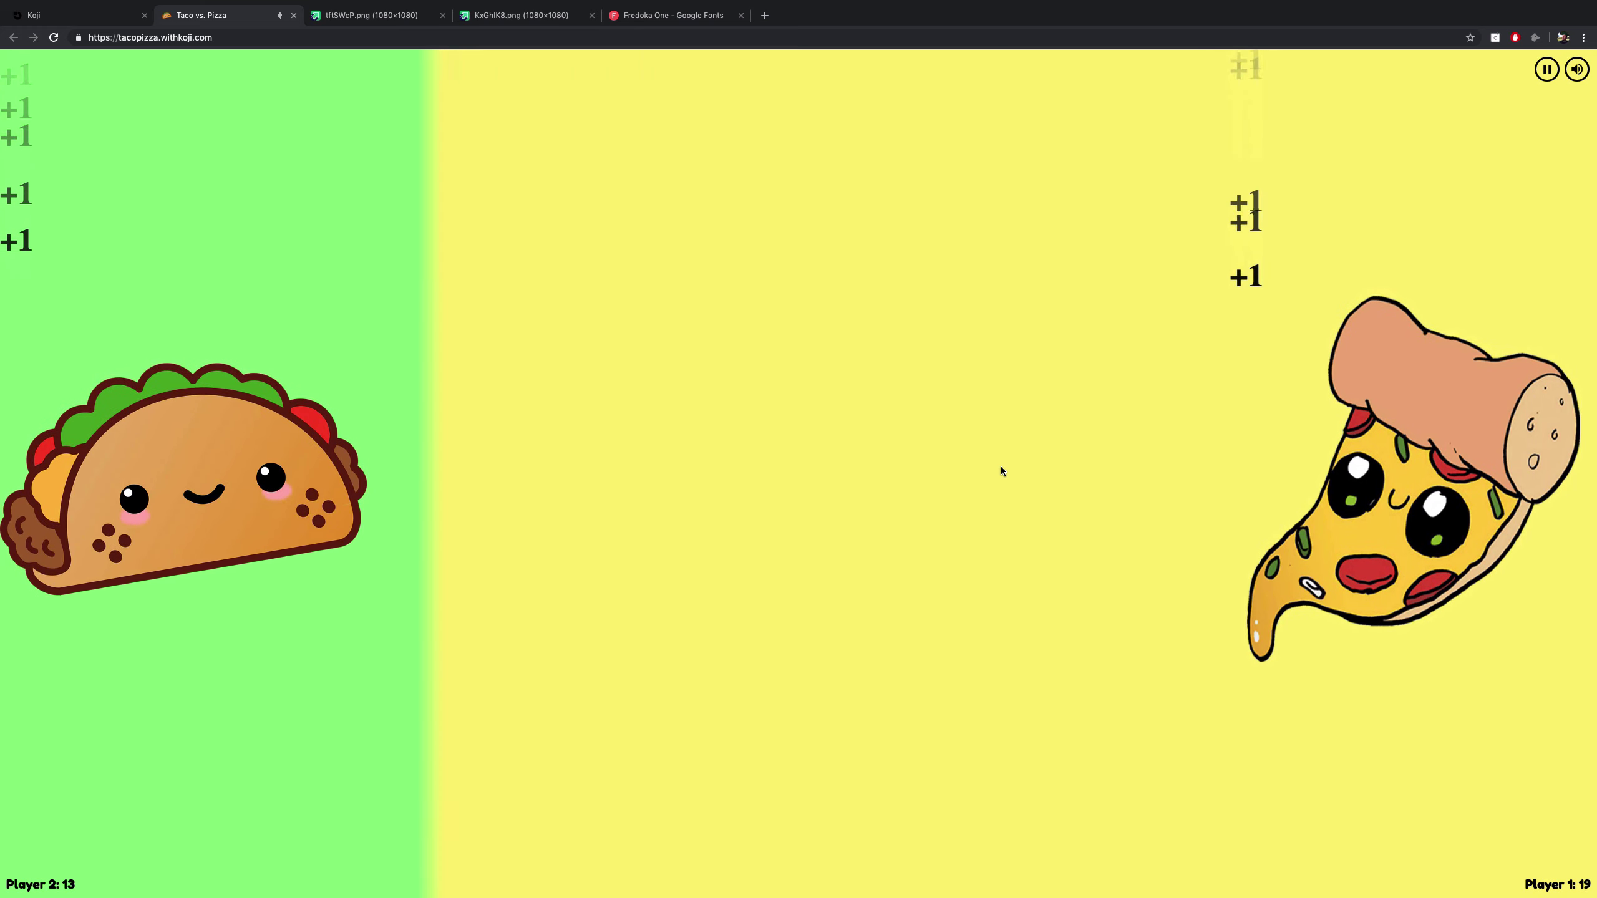
{"action": "key", "text": "l"}
{"action": "key", "text": "a"}
{"action": "key", "text": "l"}
{"action": "key", "text": "l"}
{"action": "key", "text": "l"}
{"action": "key", "text": "l"}
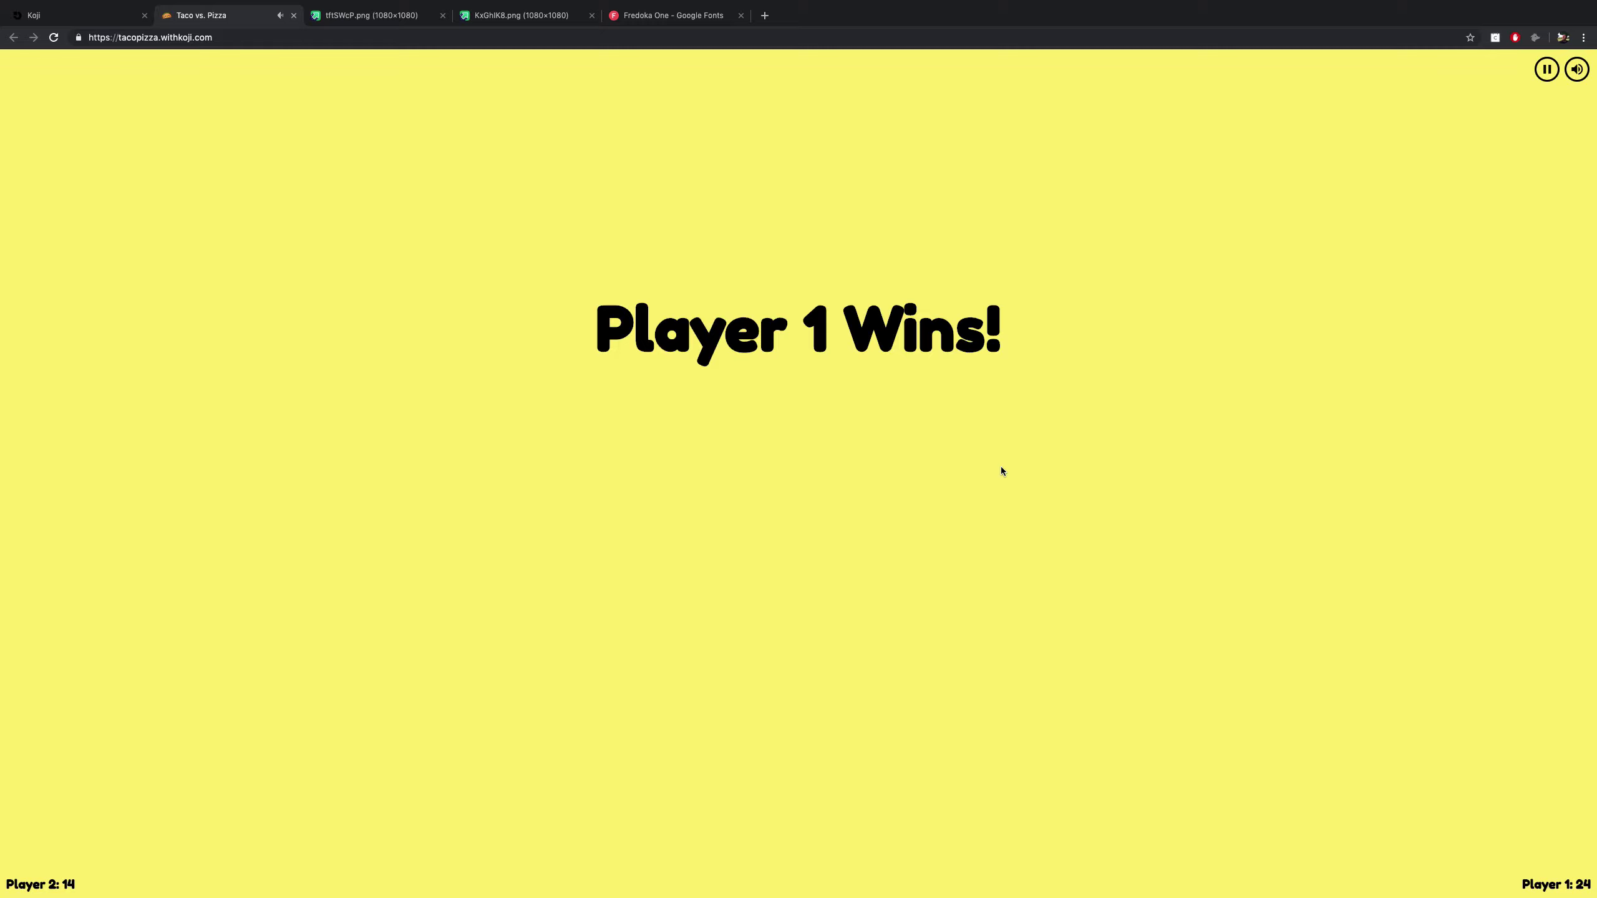
{"action": "left_click", "coordinate": [54, 38]}
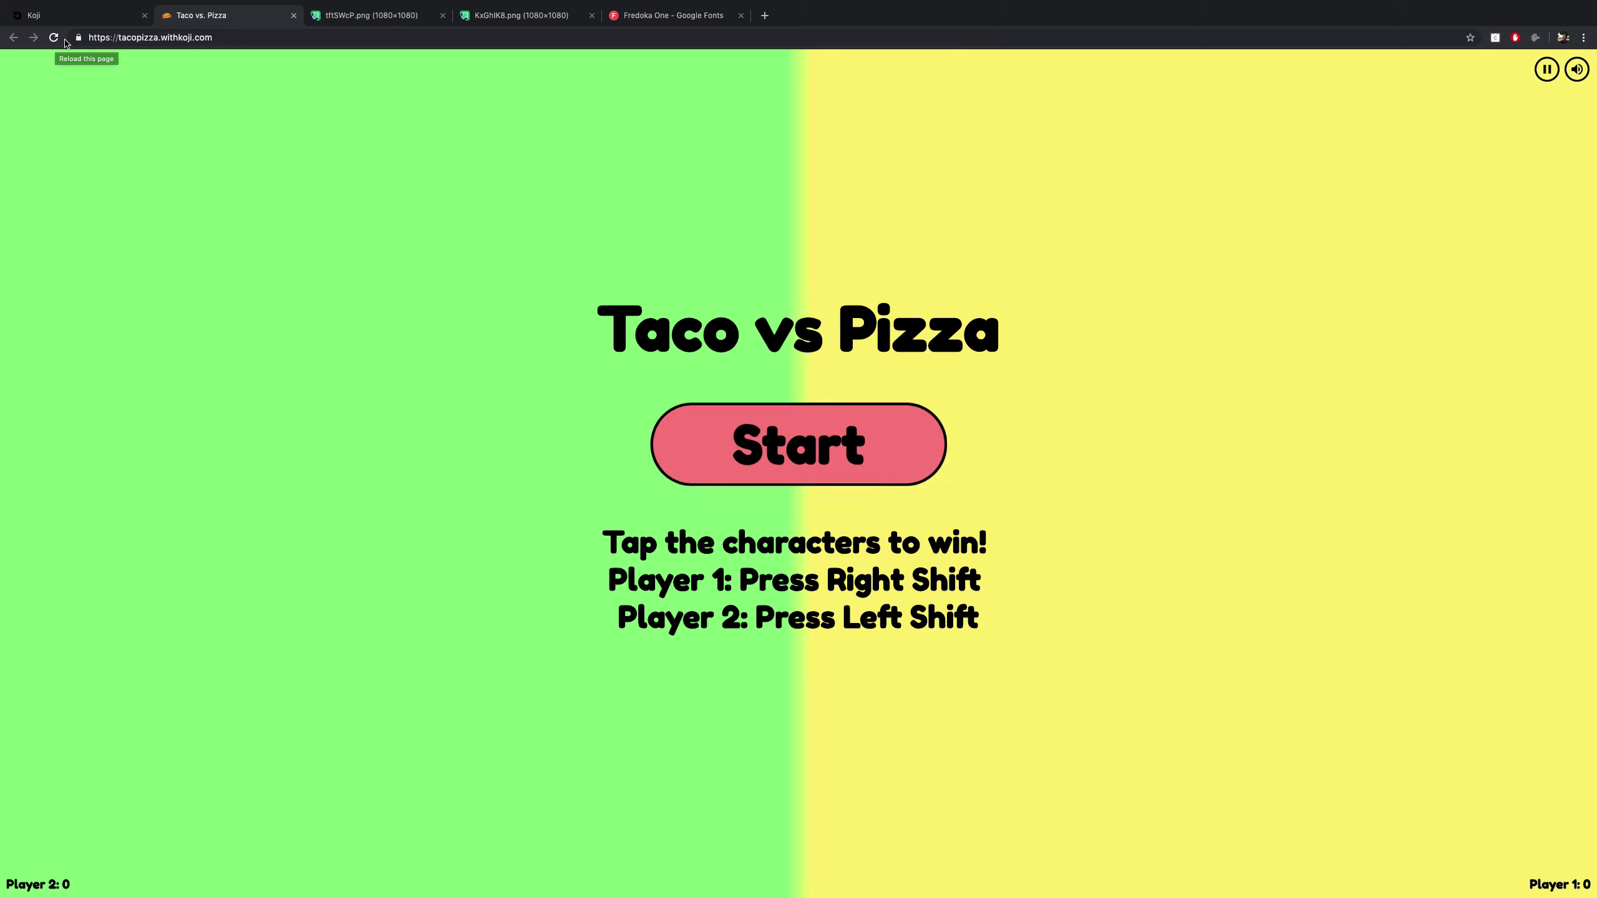
Switch to Koji and create a project named "Taco vs Pizza" from the Button War template.
{"action": "left_click", "coordinate": [77, 17]}
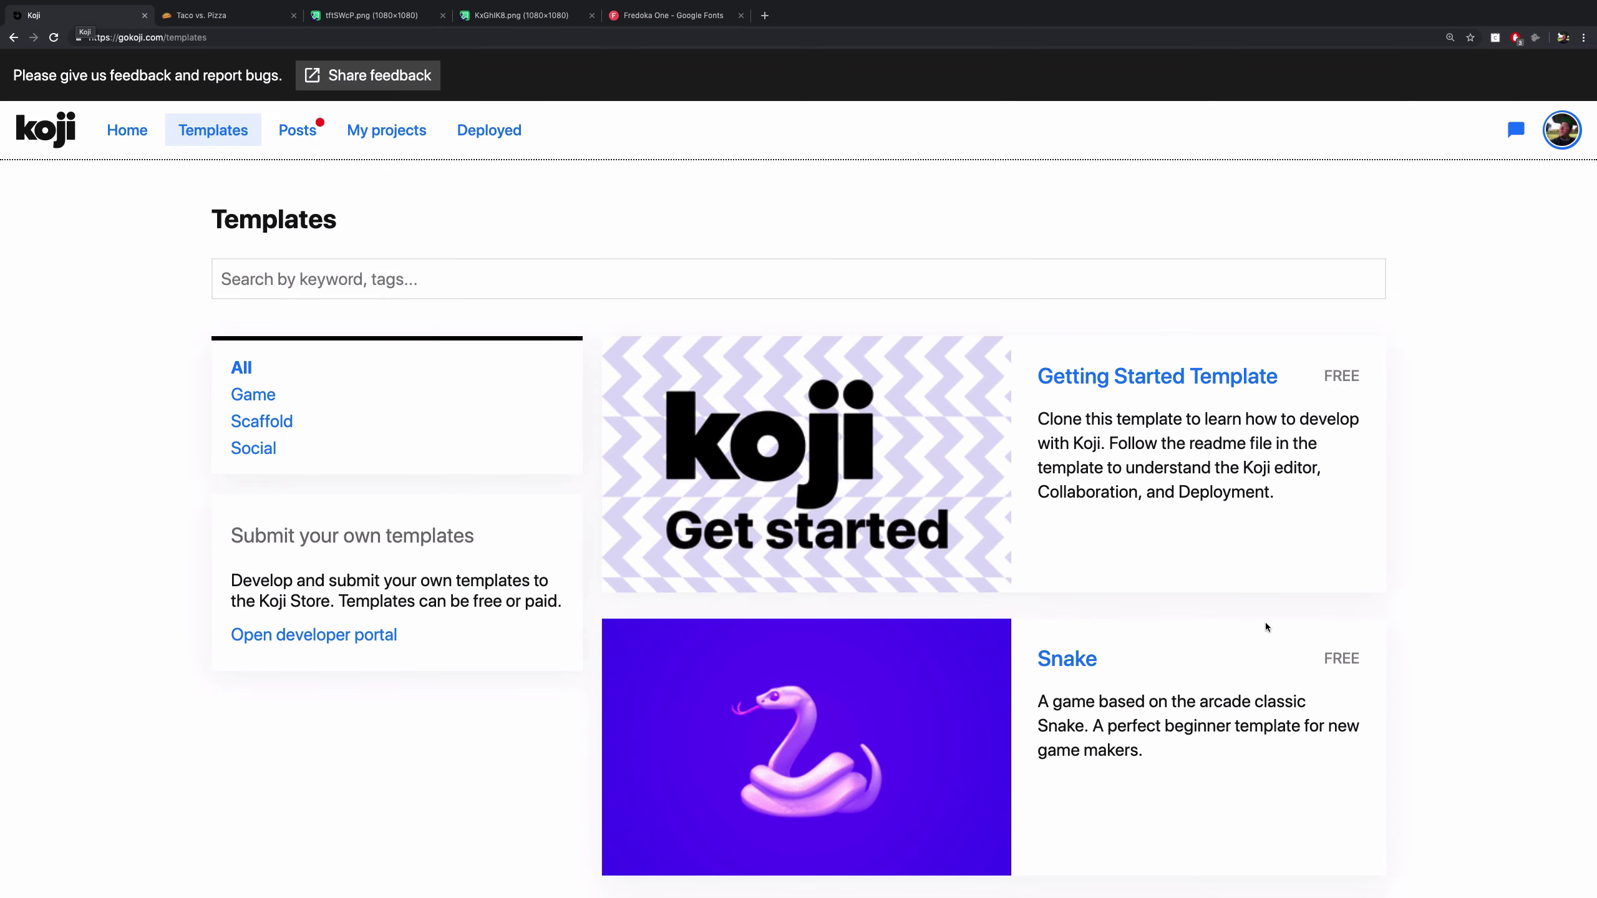
{"action": "scroll", "coordinate": [1215, 629], "scroll_direction": "down", "scroll_amount": 20}
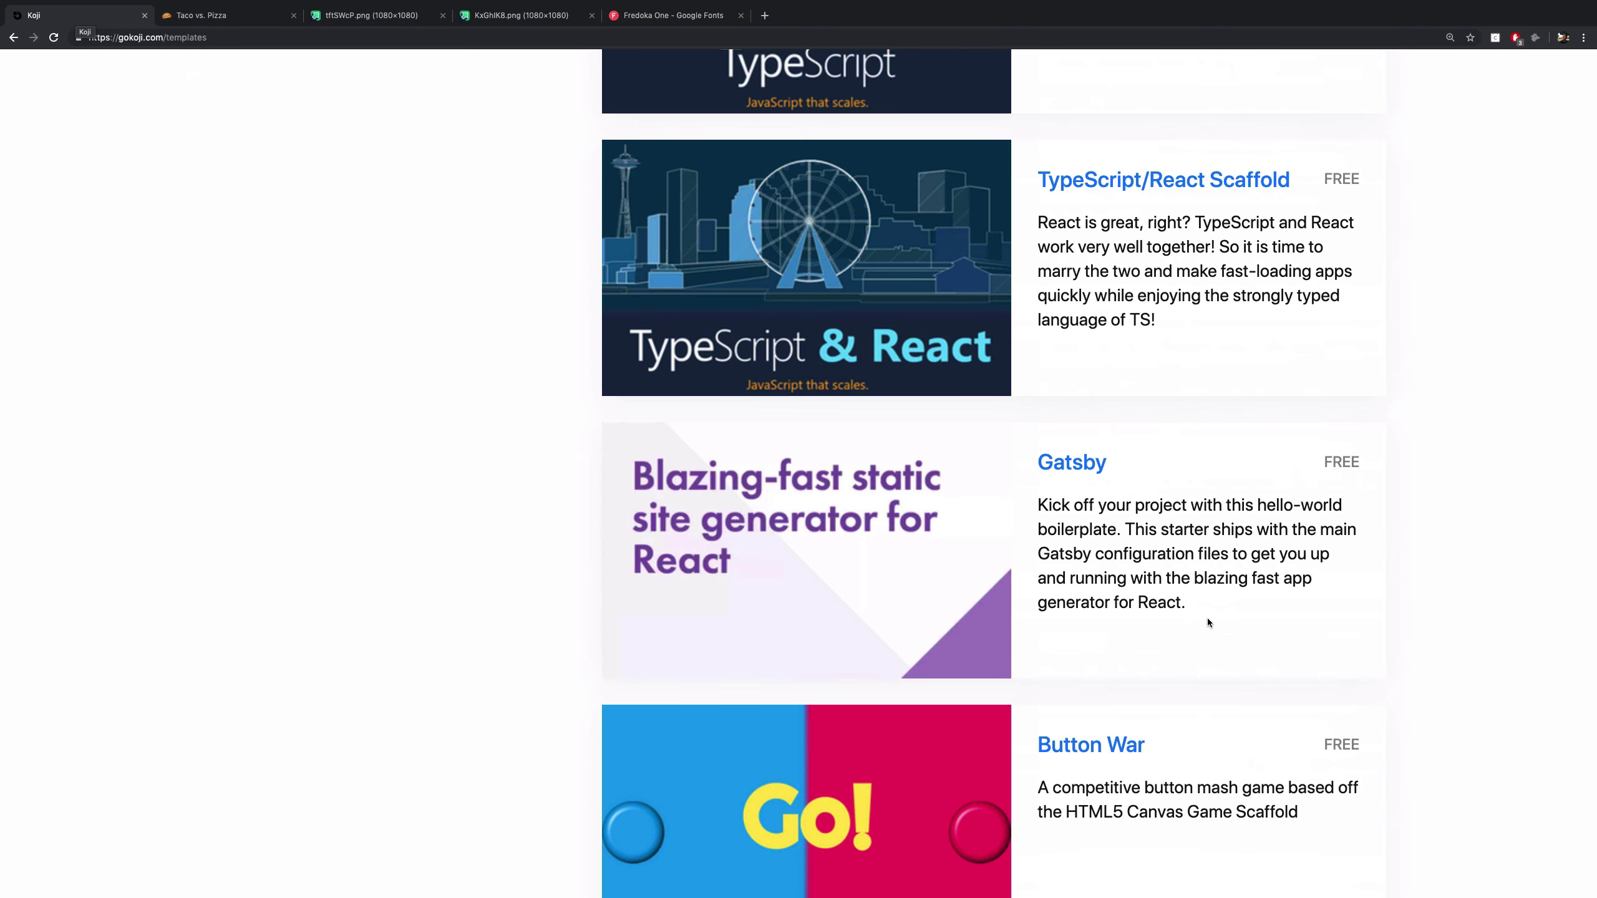
{"action": "scroll", "coordinate": [1209, 623], "scroll_direction": "down", "scroll_amount": 4}
{"action": "left_click", "coordinate": [1097, 502]}
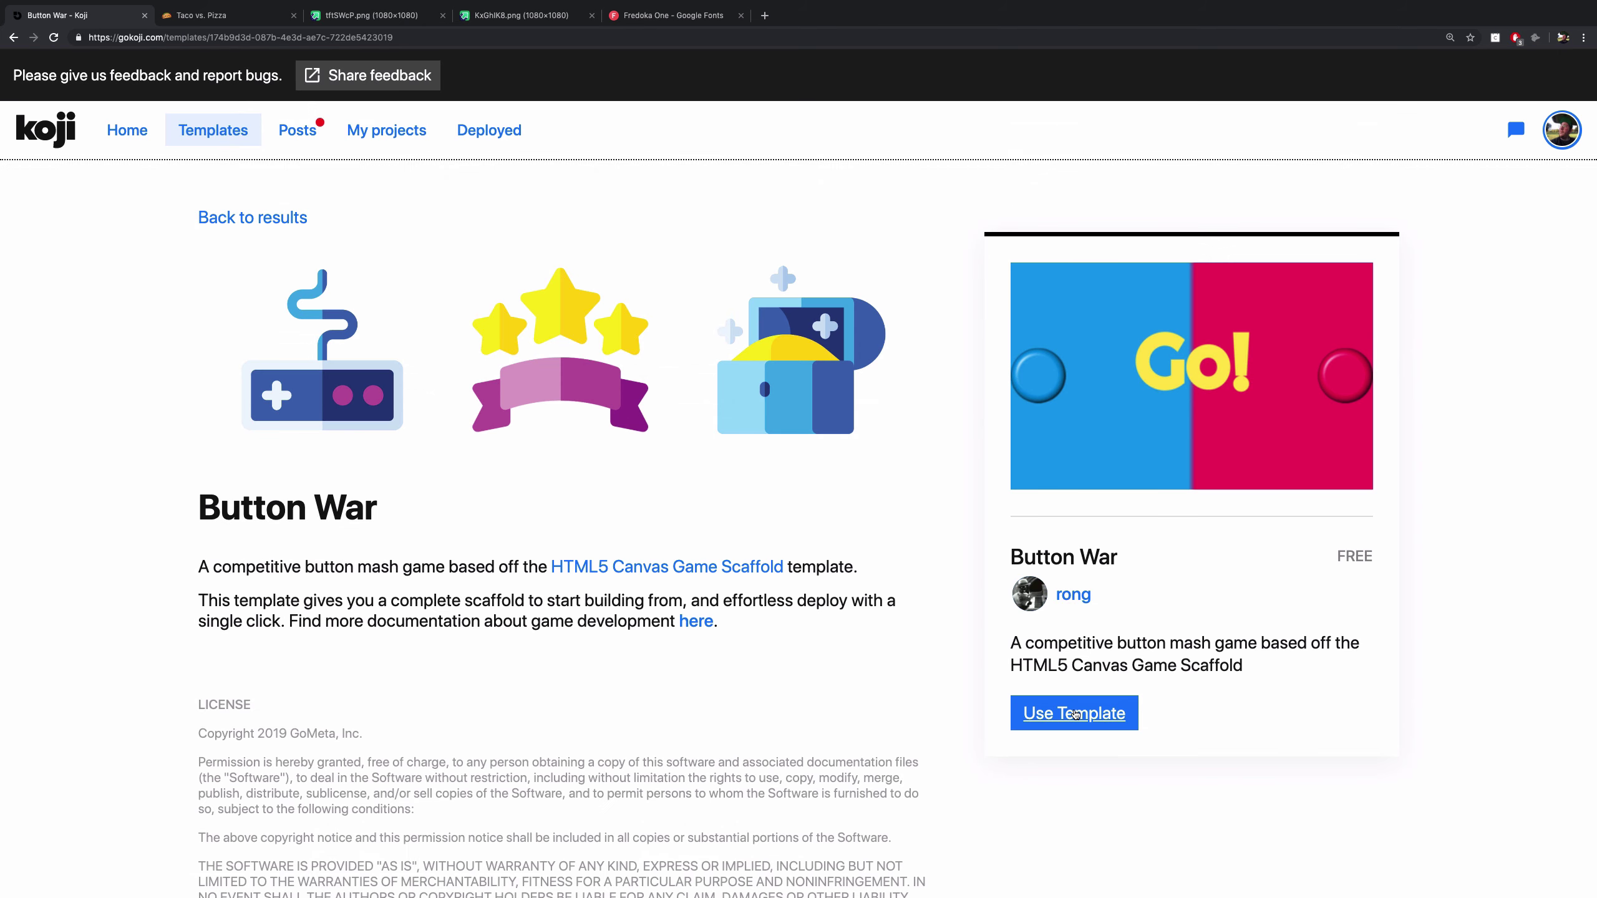
{"action": "left_click", "coordinate": [1075, 714]}
{"action": "type", "text": "Taco"}
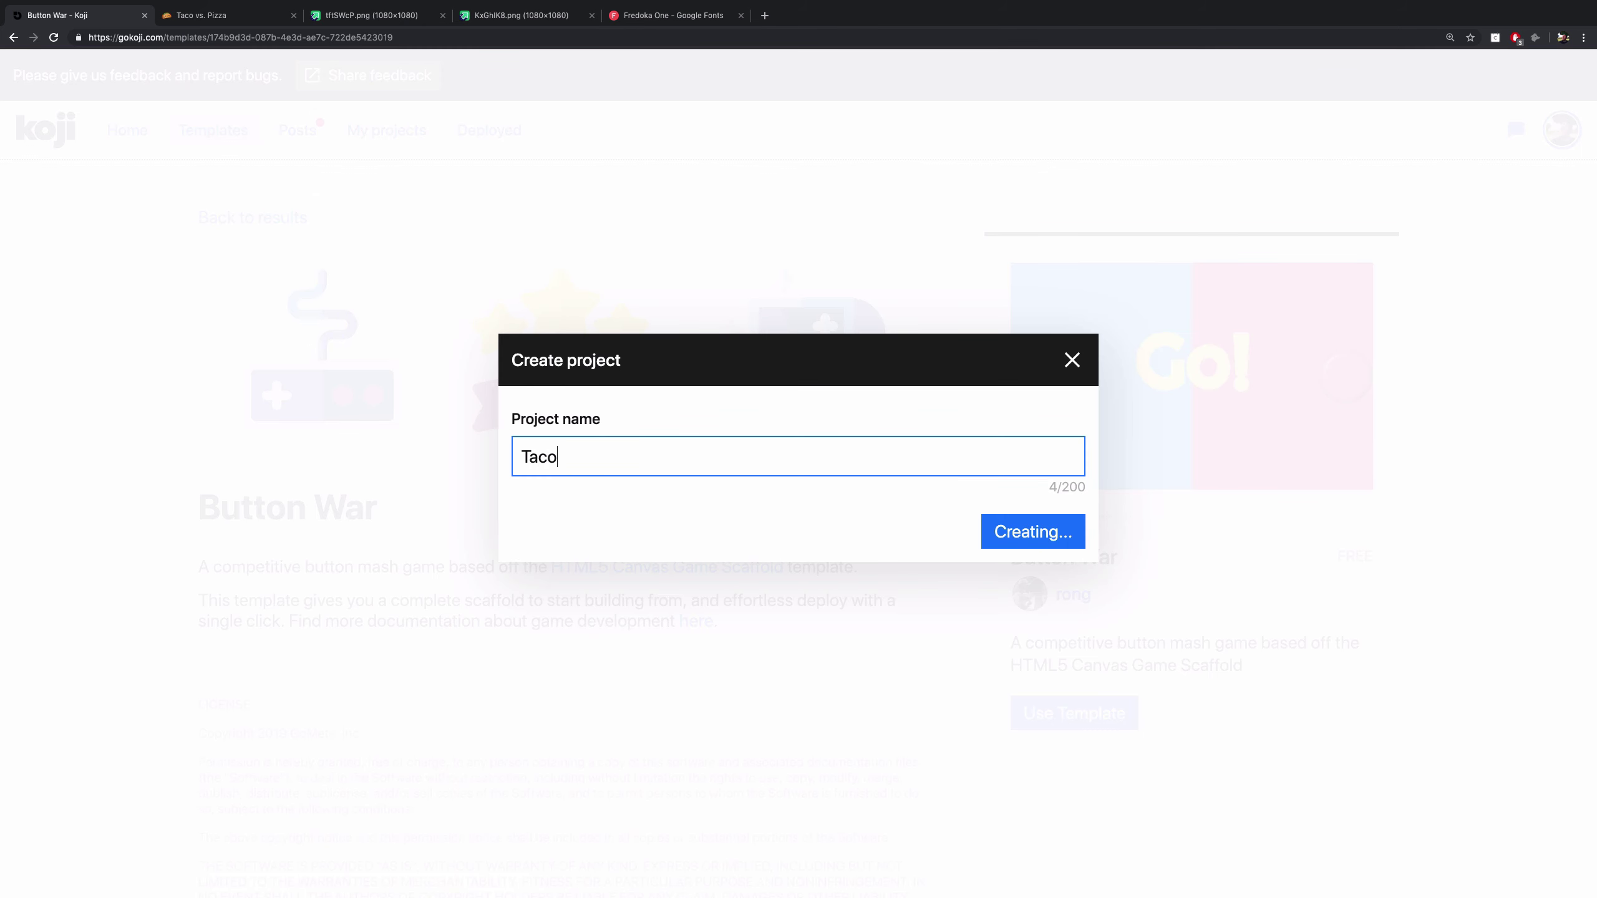
{"action": "type", "text": " vs Pizza"}
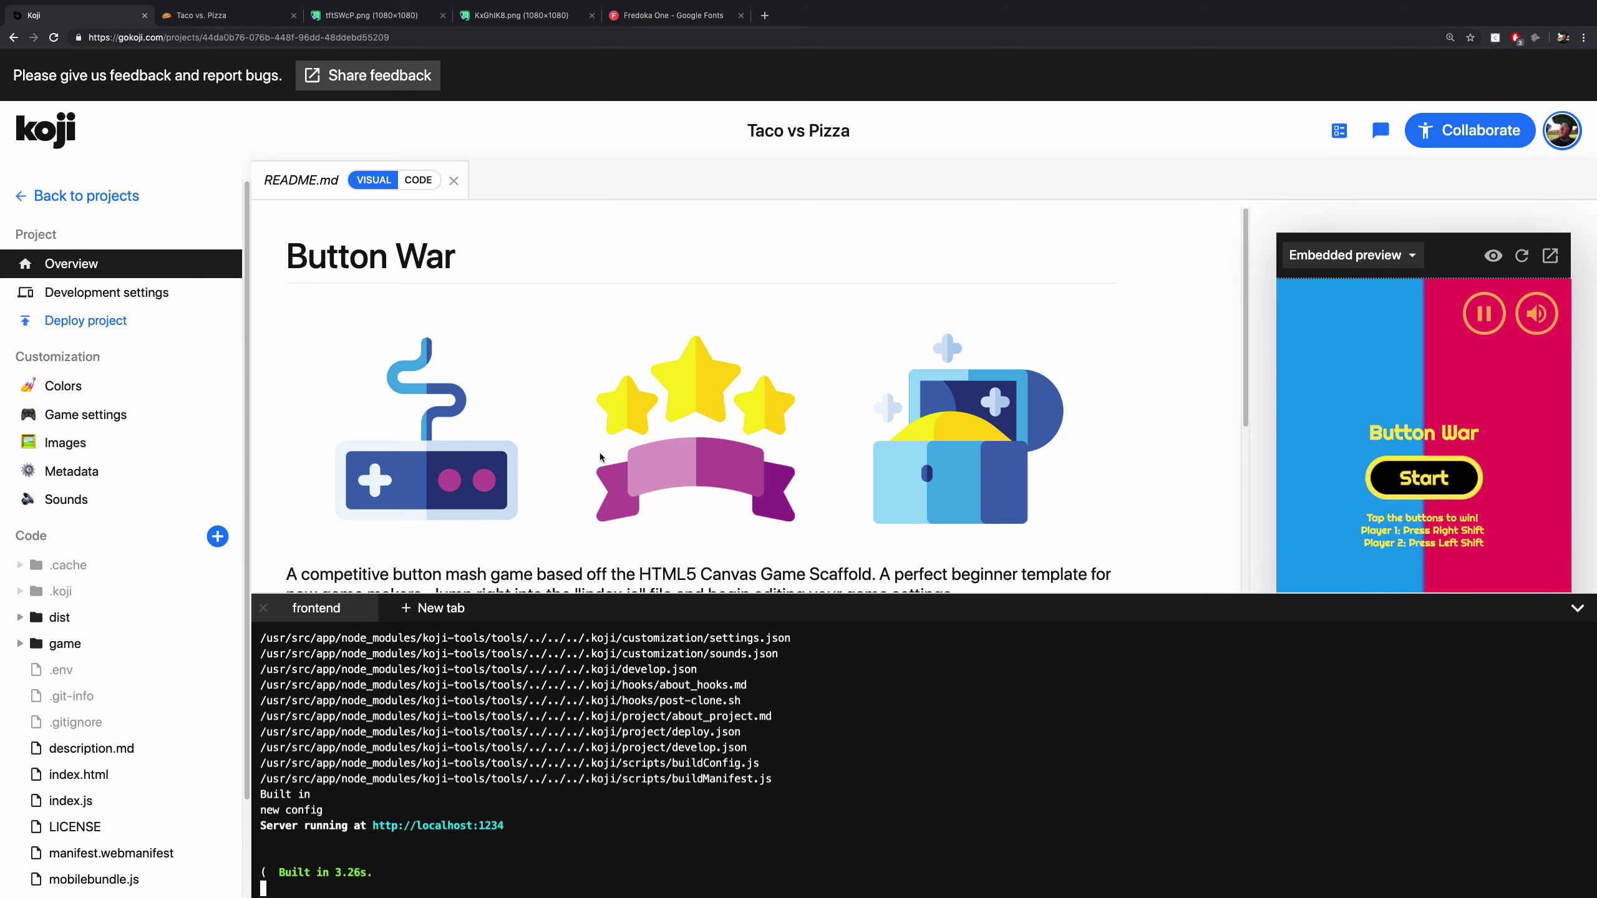
Collapse the terminal and set the game's text color to black (#000000).
{"action": "left_click", "coordinate": [561, 616]}
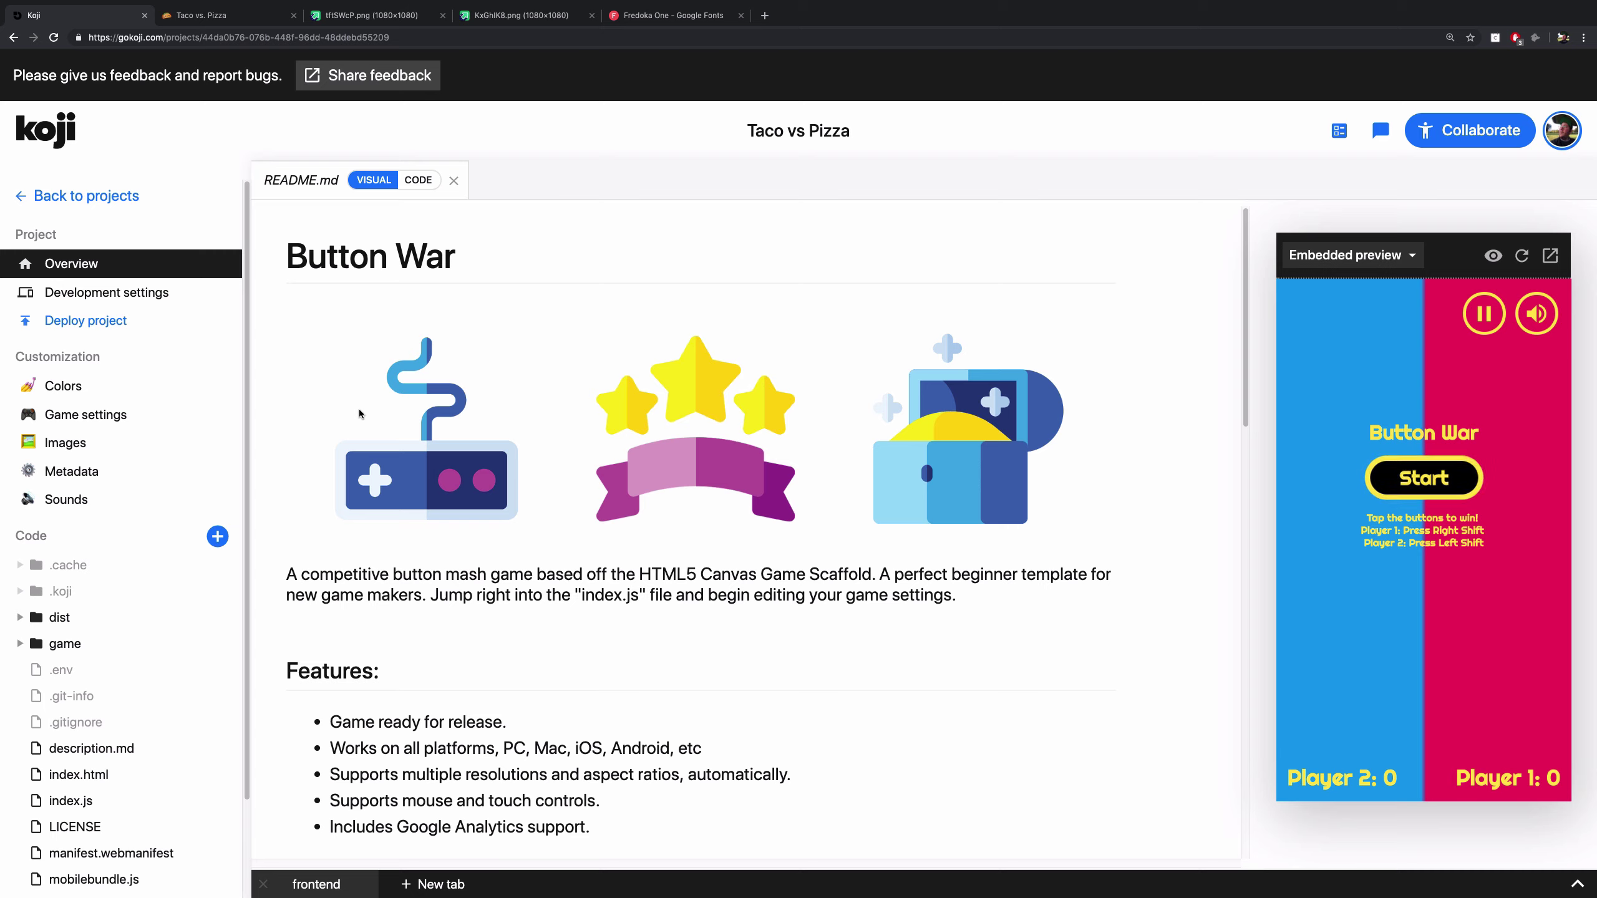
{"action": "left_click", "coordinate": [80, 391]}
{"action": "left_click", "coordinate": [378, 441]}
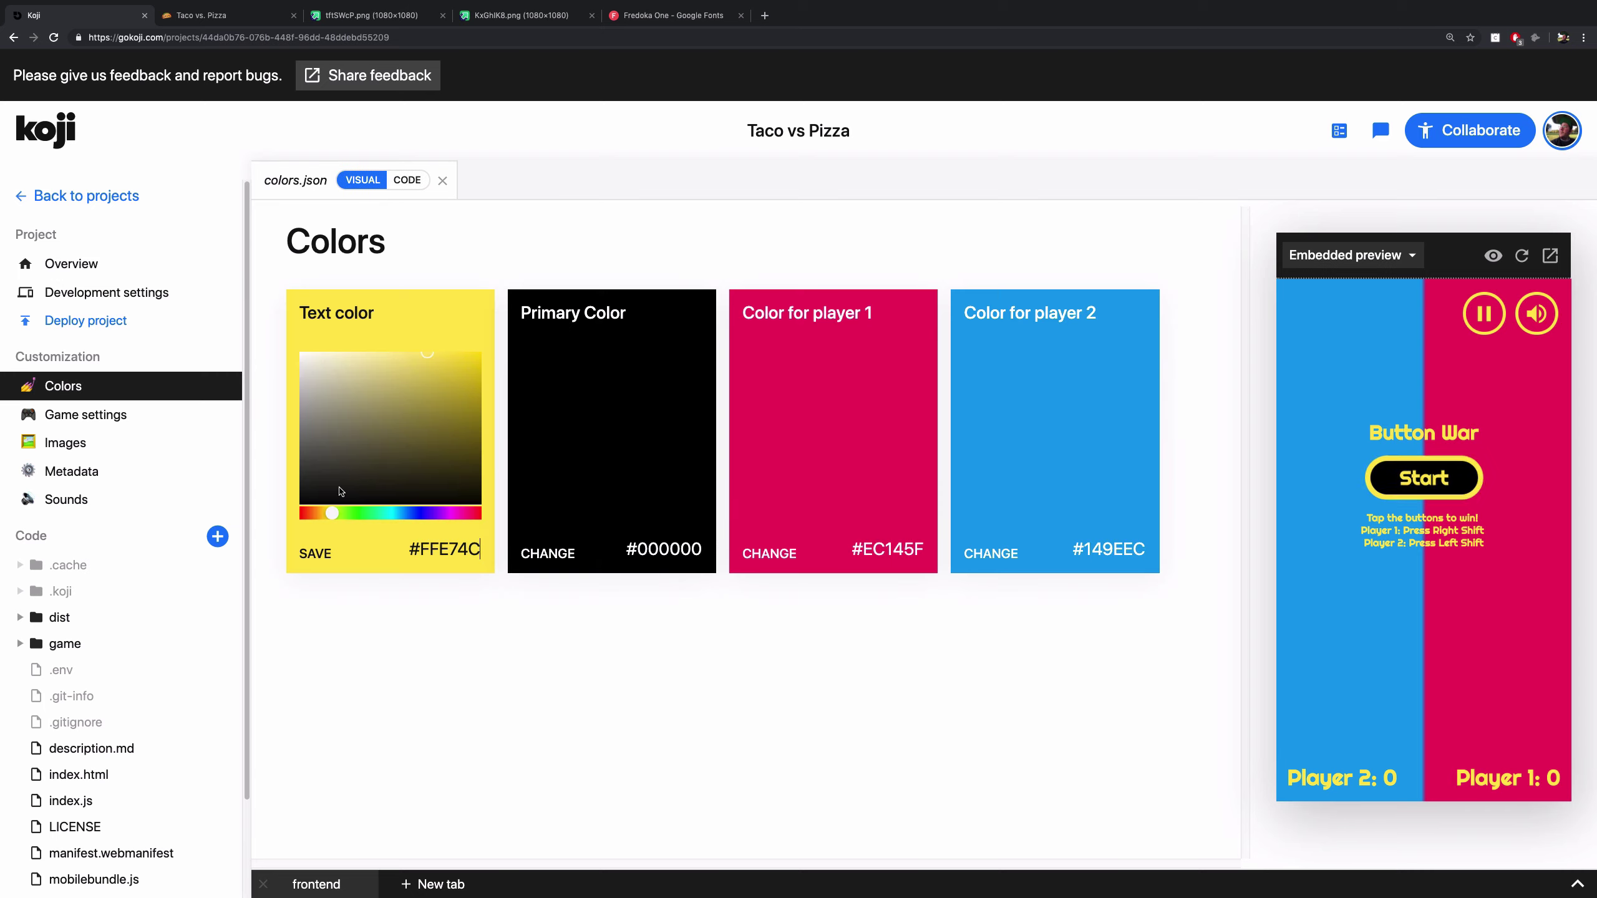
{"action": "left_click_drag", "start_coordinate": [339, 493], "coordinate": [312, 535]}
{"action": "left_click", "coordinate": [315, 554]}
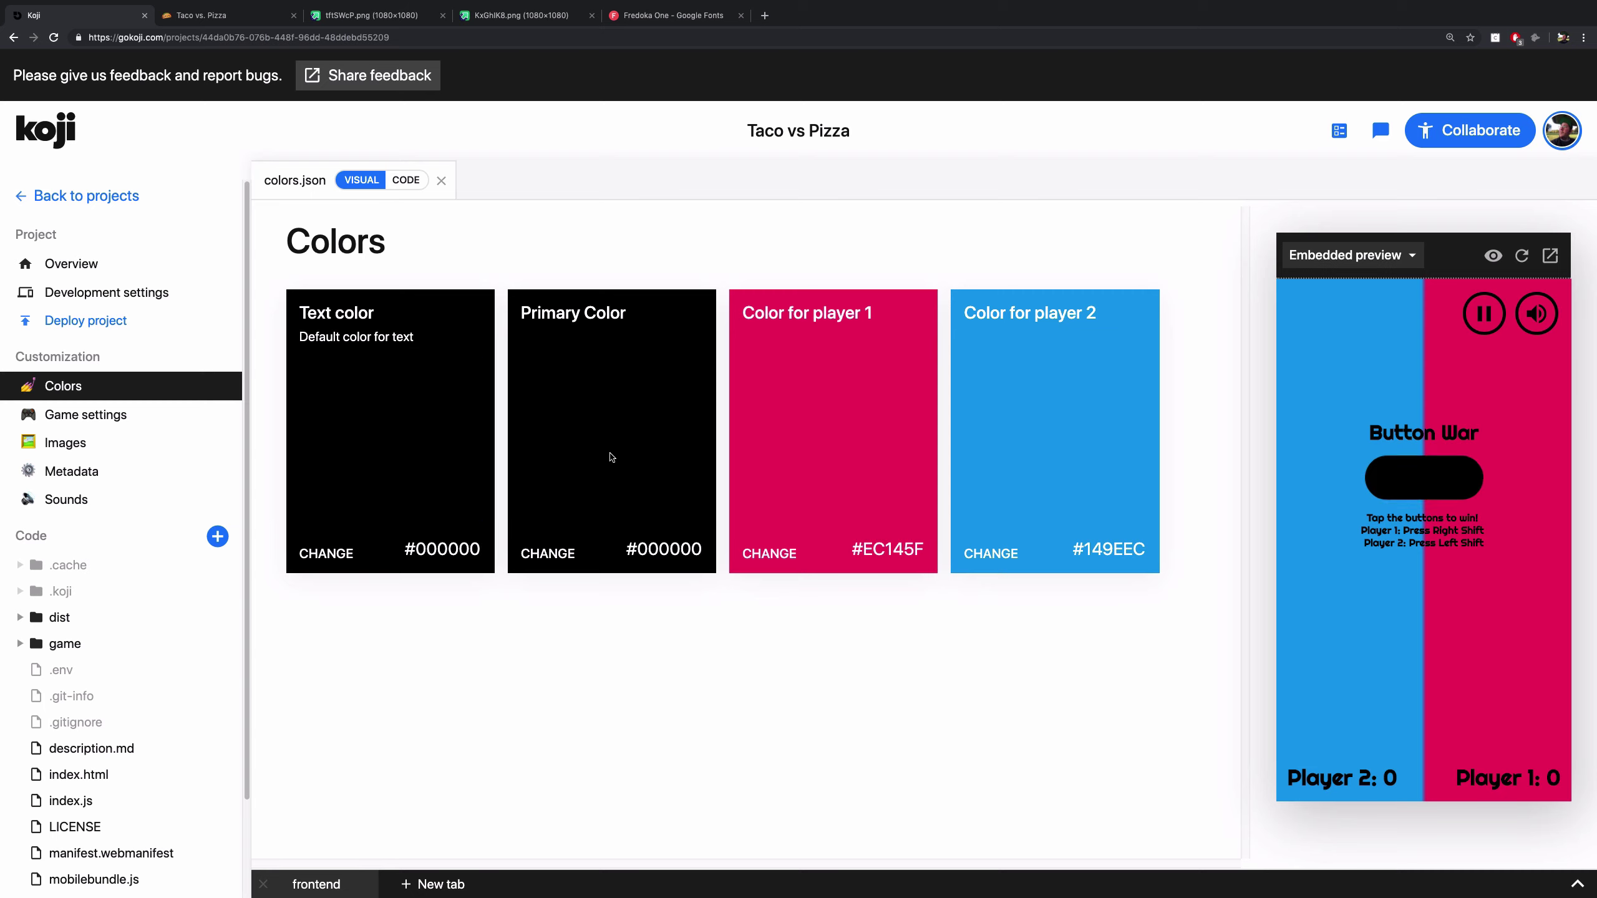
Set the primary color to the light red #fd8787 and save it.
{"action": "left_click", "coordinate": [614, 458]}
{"action": "left_click_drag", "start_coordinate": [606, 388], "coordinate": [606, 352]}
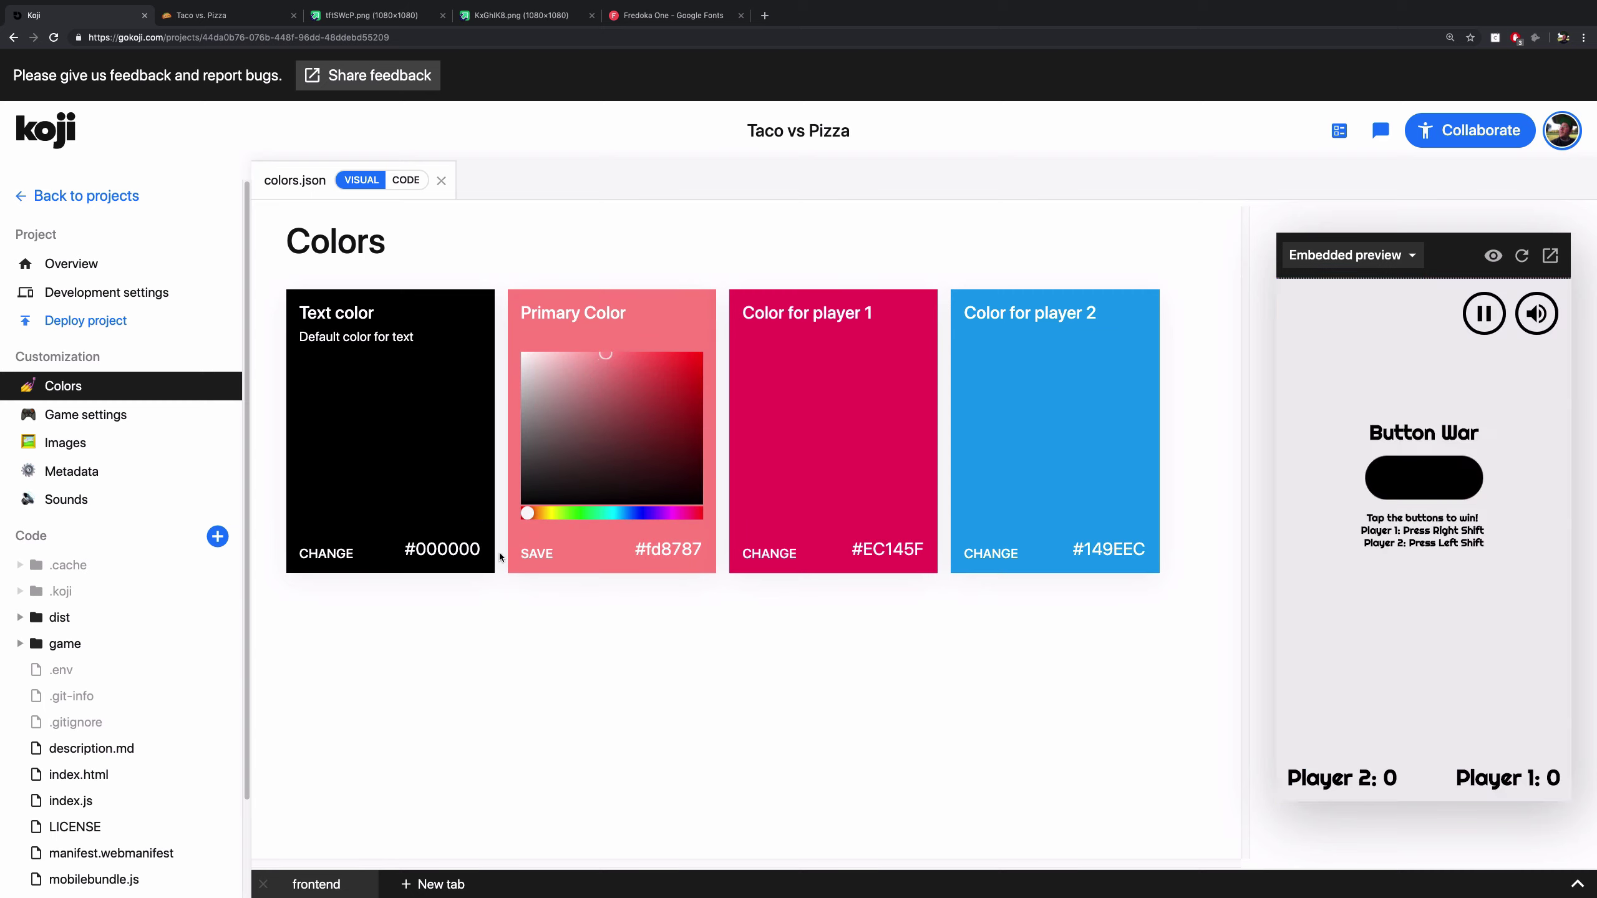
{"action": "left_click", "coordinate": [537, 554]}
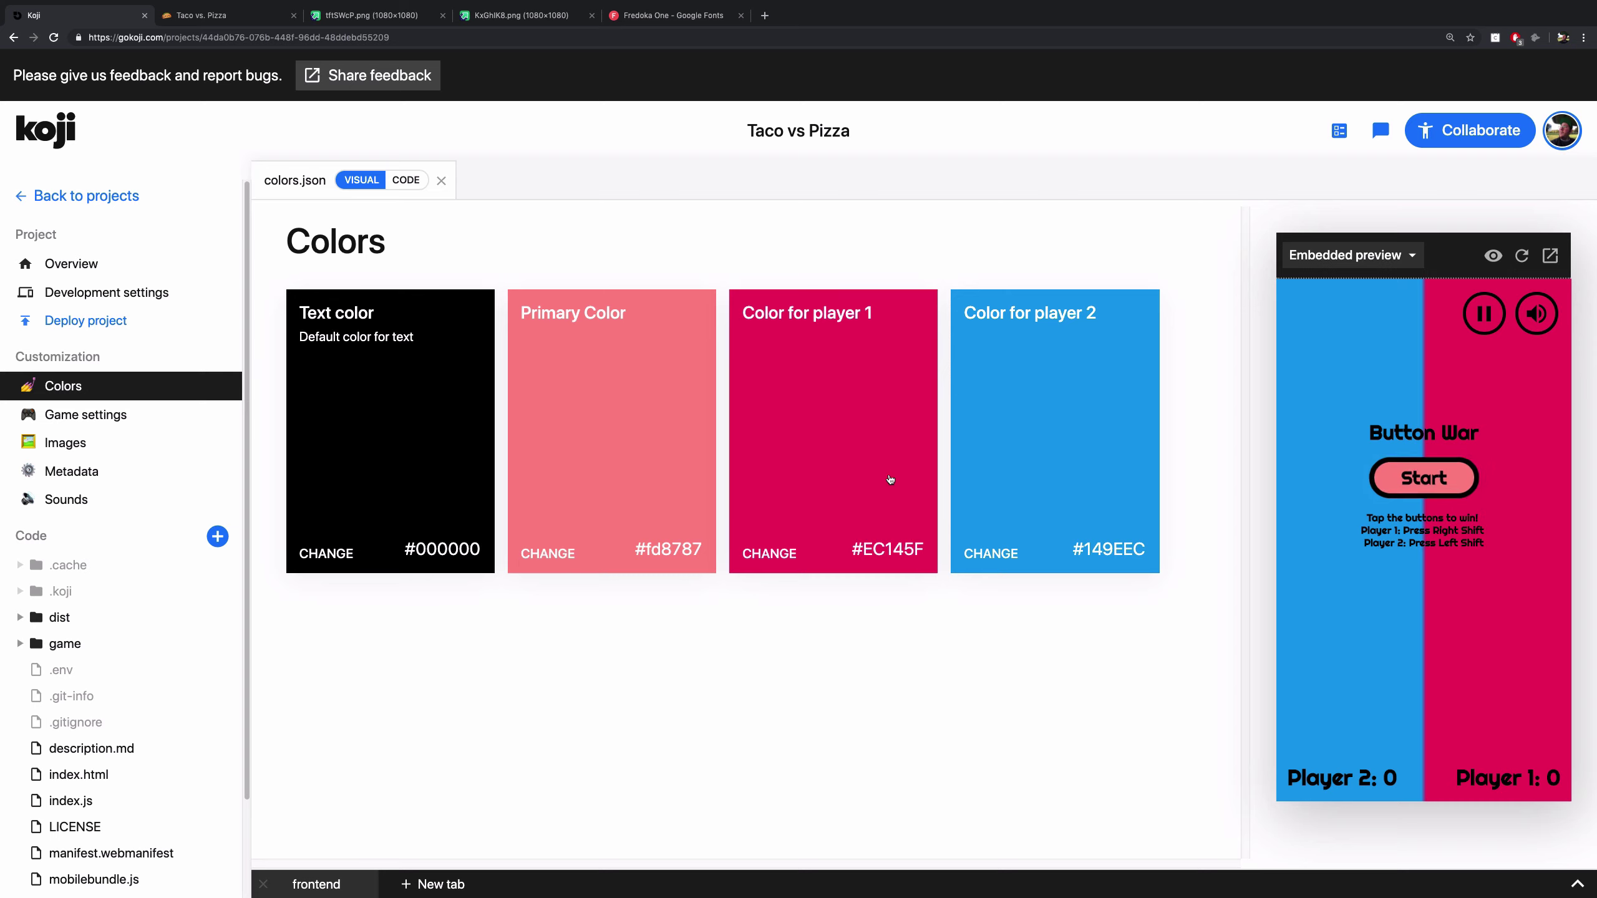
Set the color for player 1 to the yellow #ffea71 and save it.
{"action": "left_click", "coordinate": [859, 446]}
{"action": "left_click", "coordinate": [771, 517]}
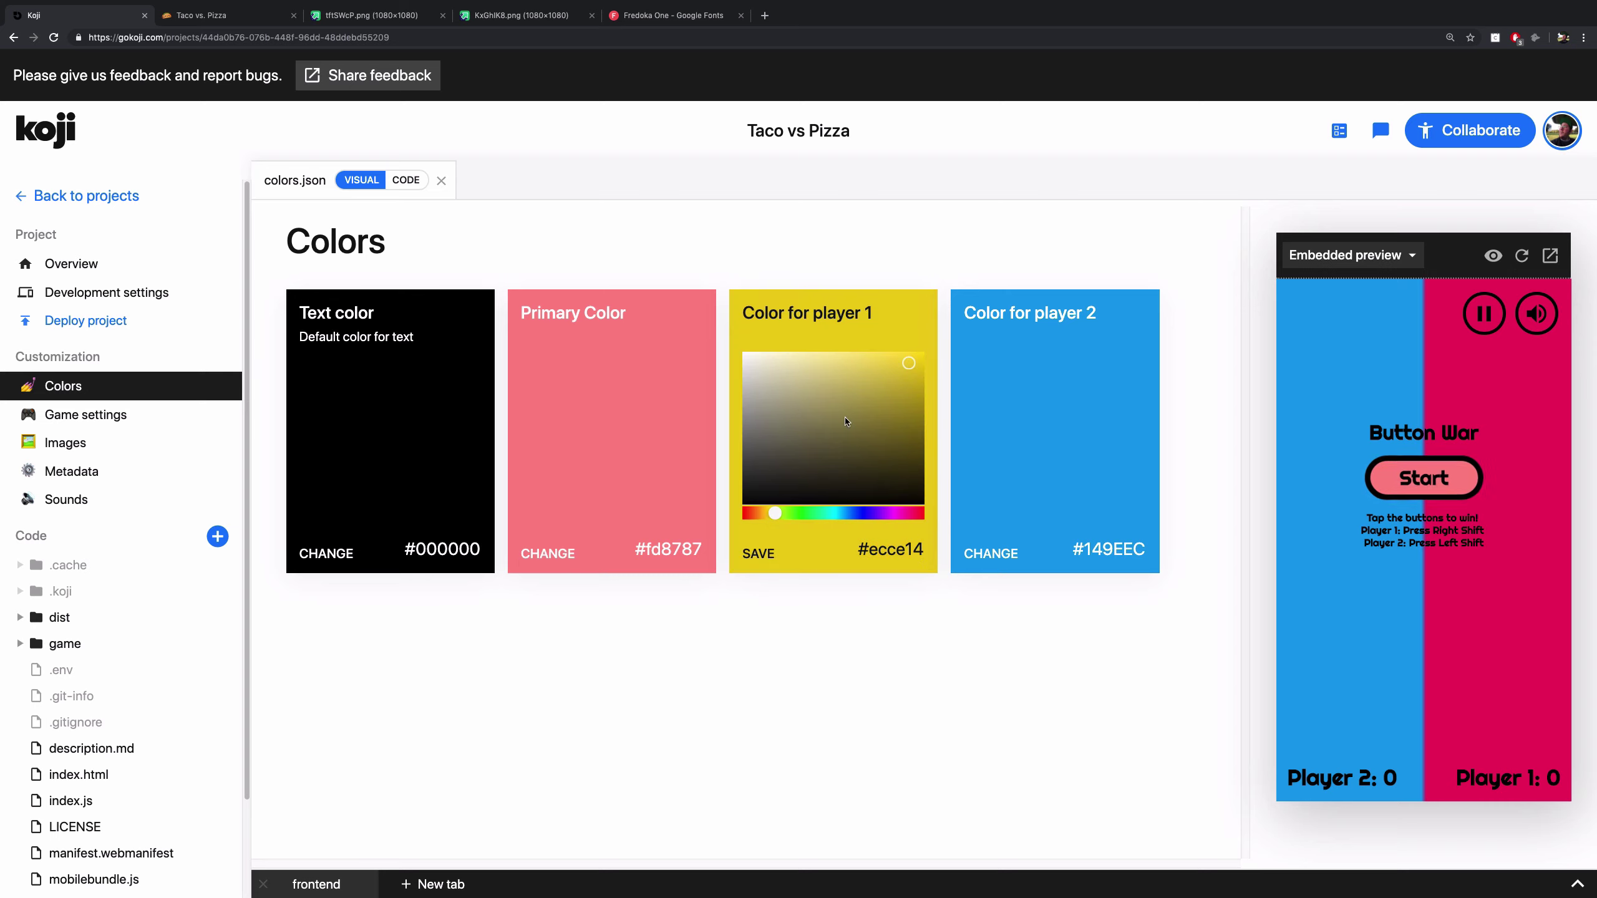
{"action": "left_click_drag", "start_coordinate": [836, 358], "coordinate": [844, 350]}
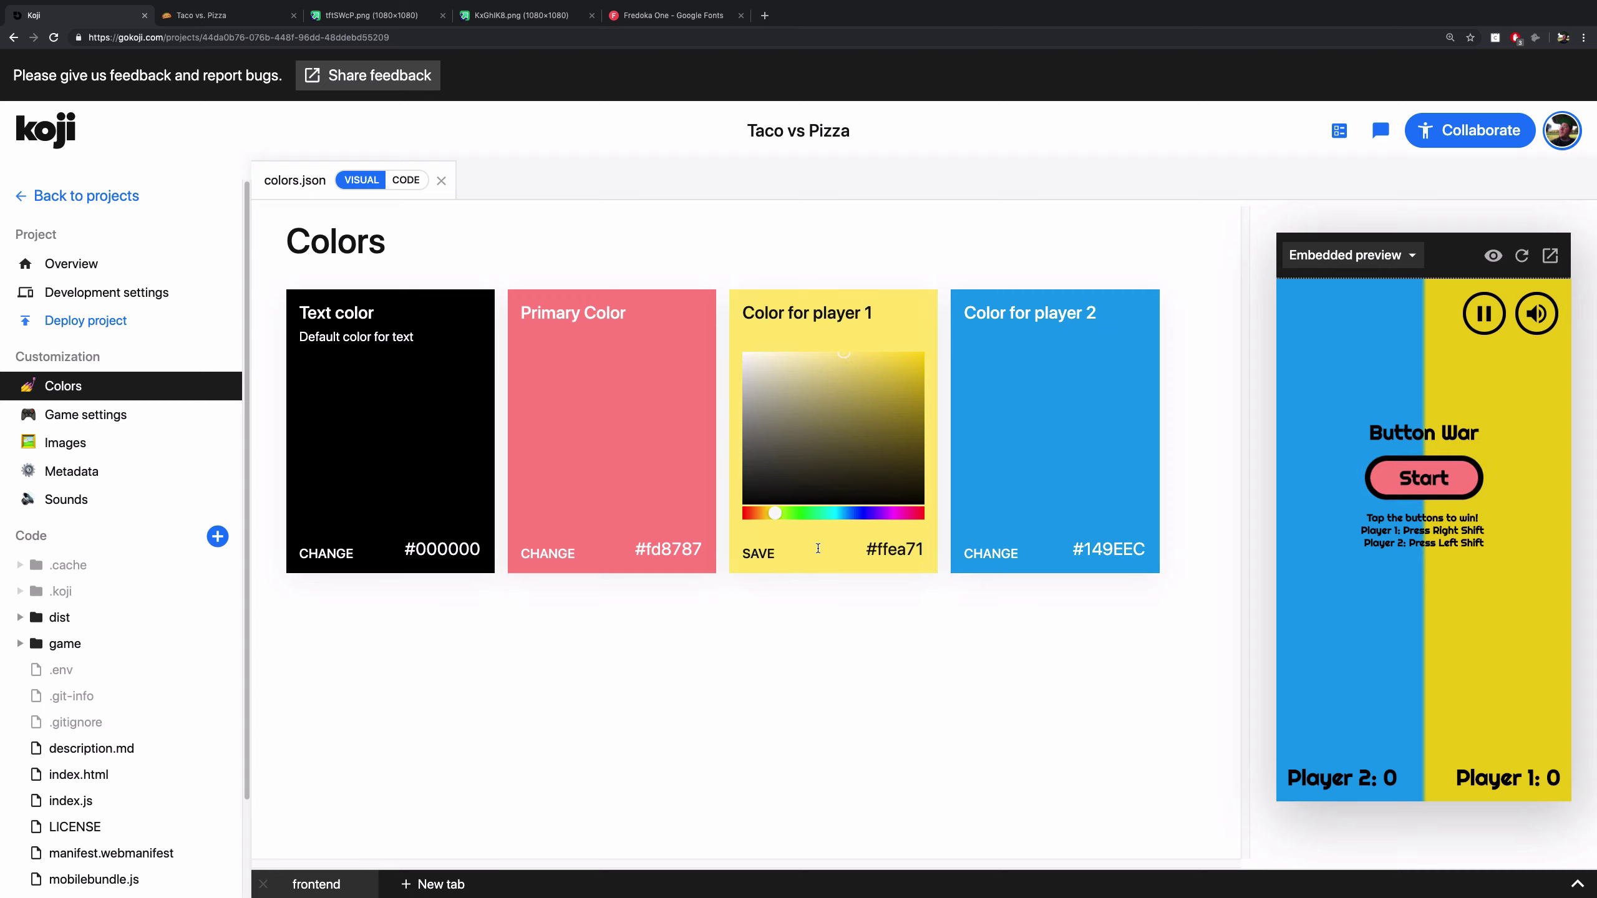
{"action": "left_click", "coordinate": [758, 553]}
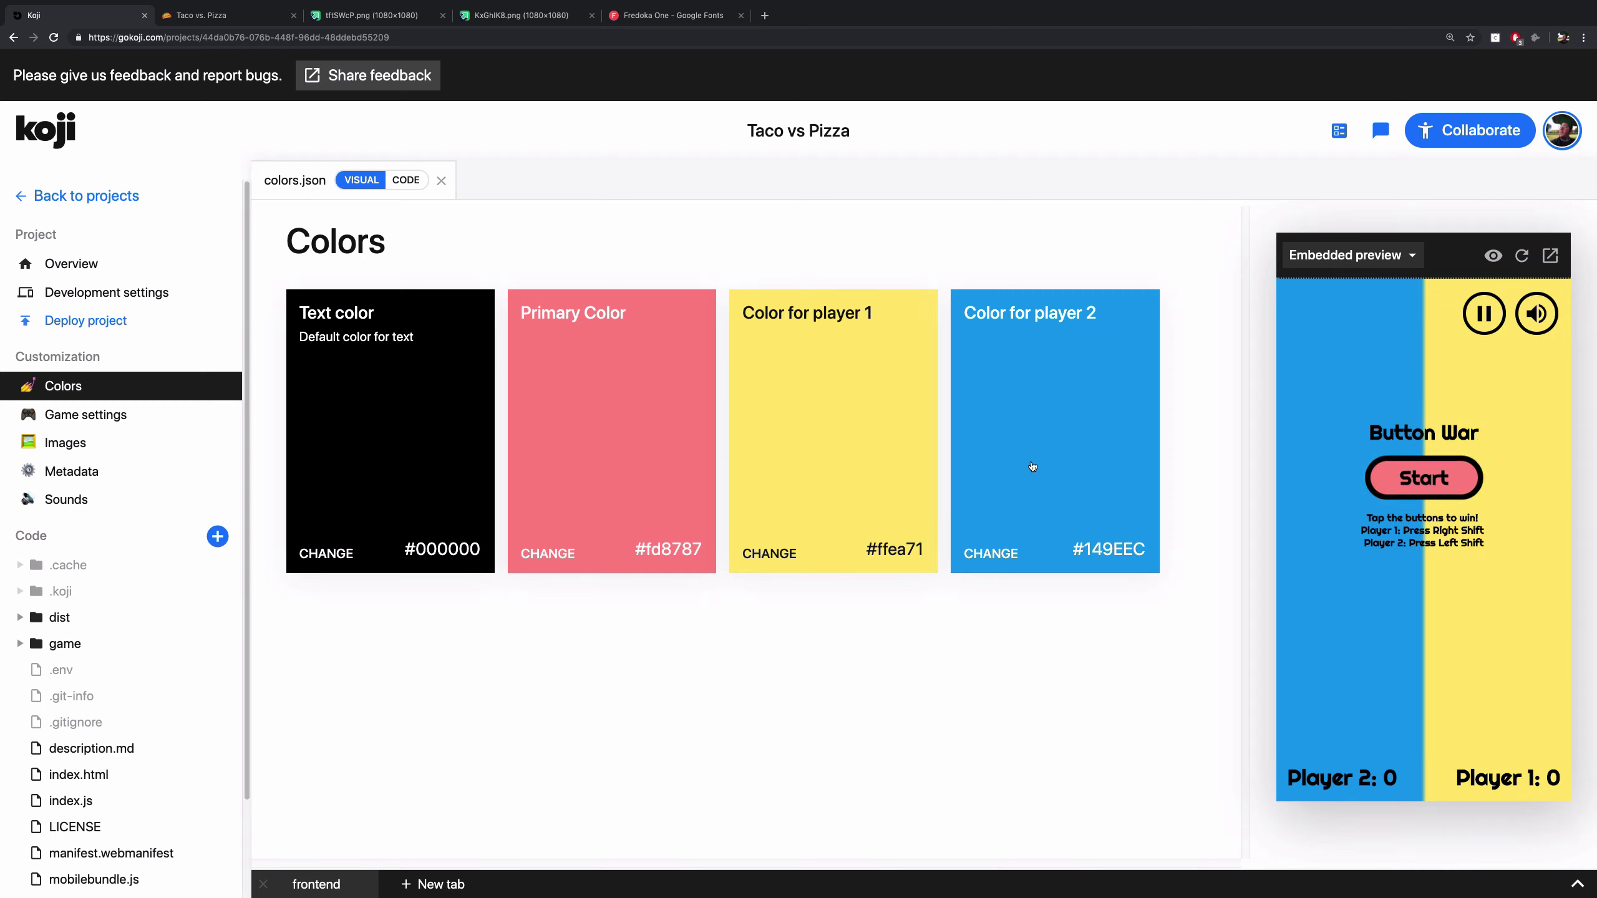
Set the color for player 2 to the light green #8bff7a and save it.
{"action": "left_click", "coordinate": [1033, 467]}
{"action": "left_click_drag", "start_coordinate": [1037, 514], "coordinate": [1025, 512]}
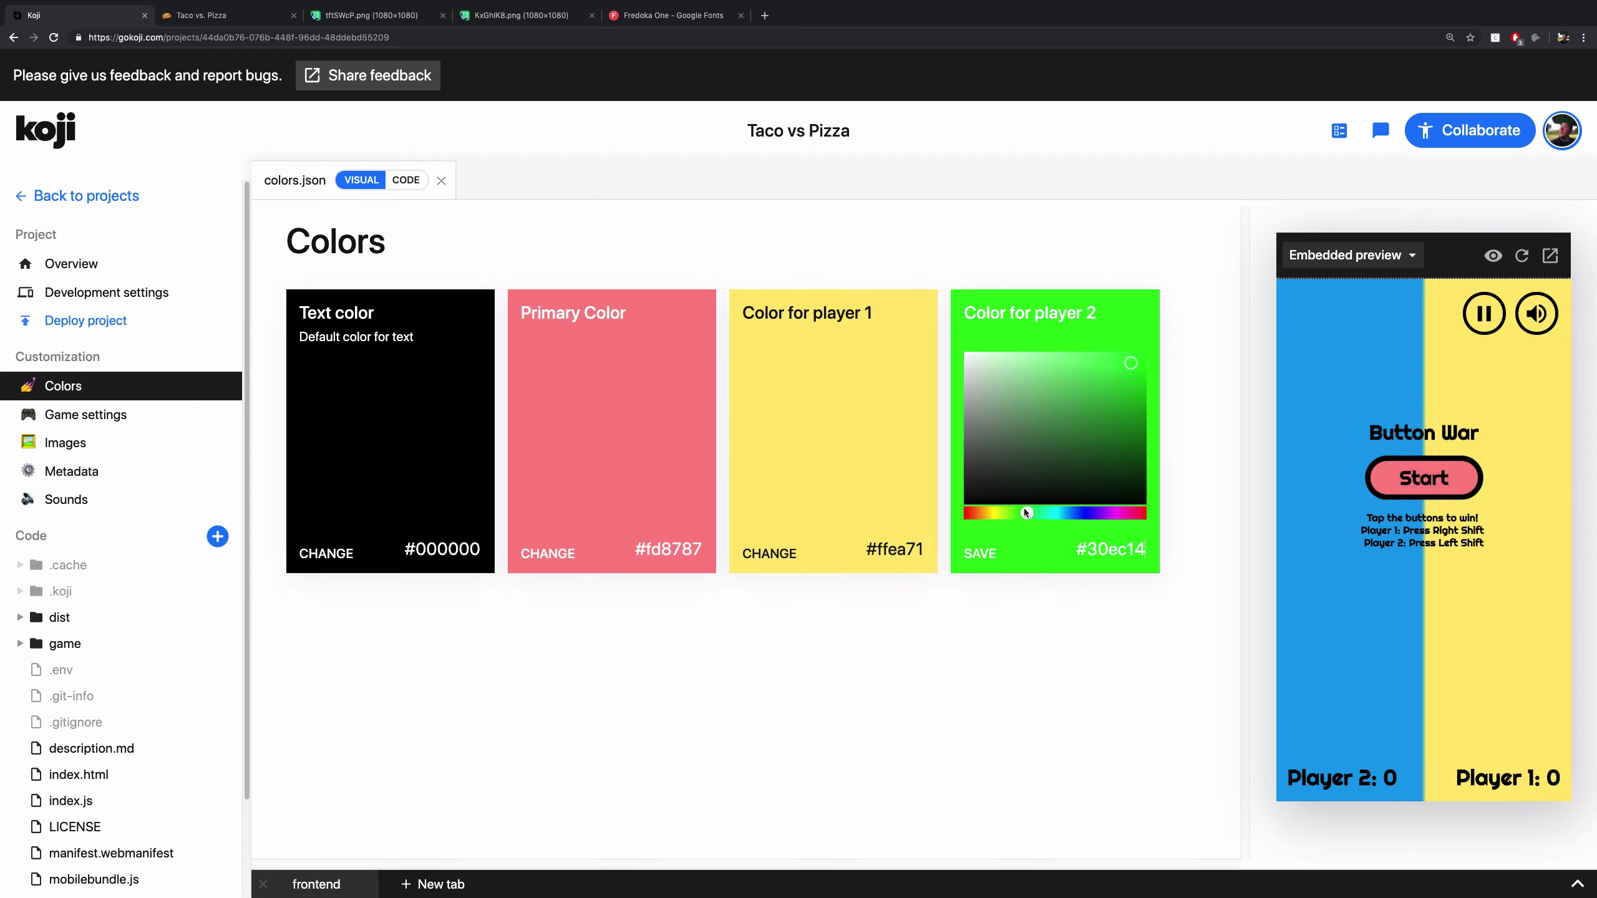
{"action": "left_click_drag", "start_coordinate": [1088, 358], "coordinate": [1058, 348]}
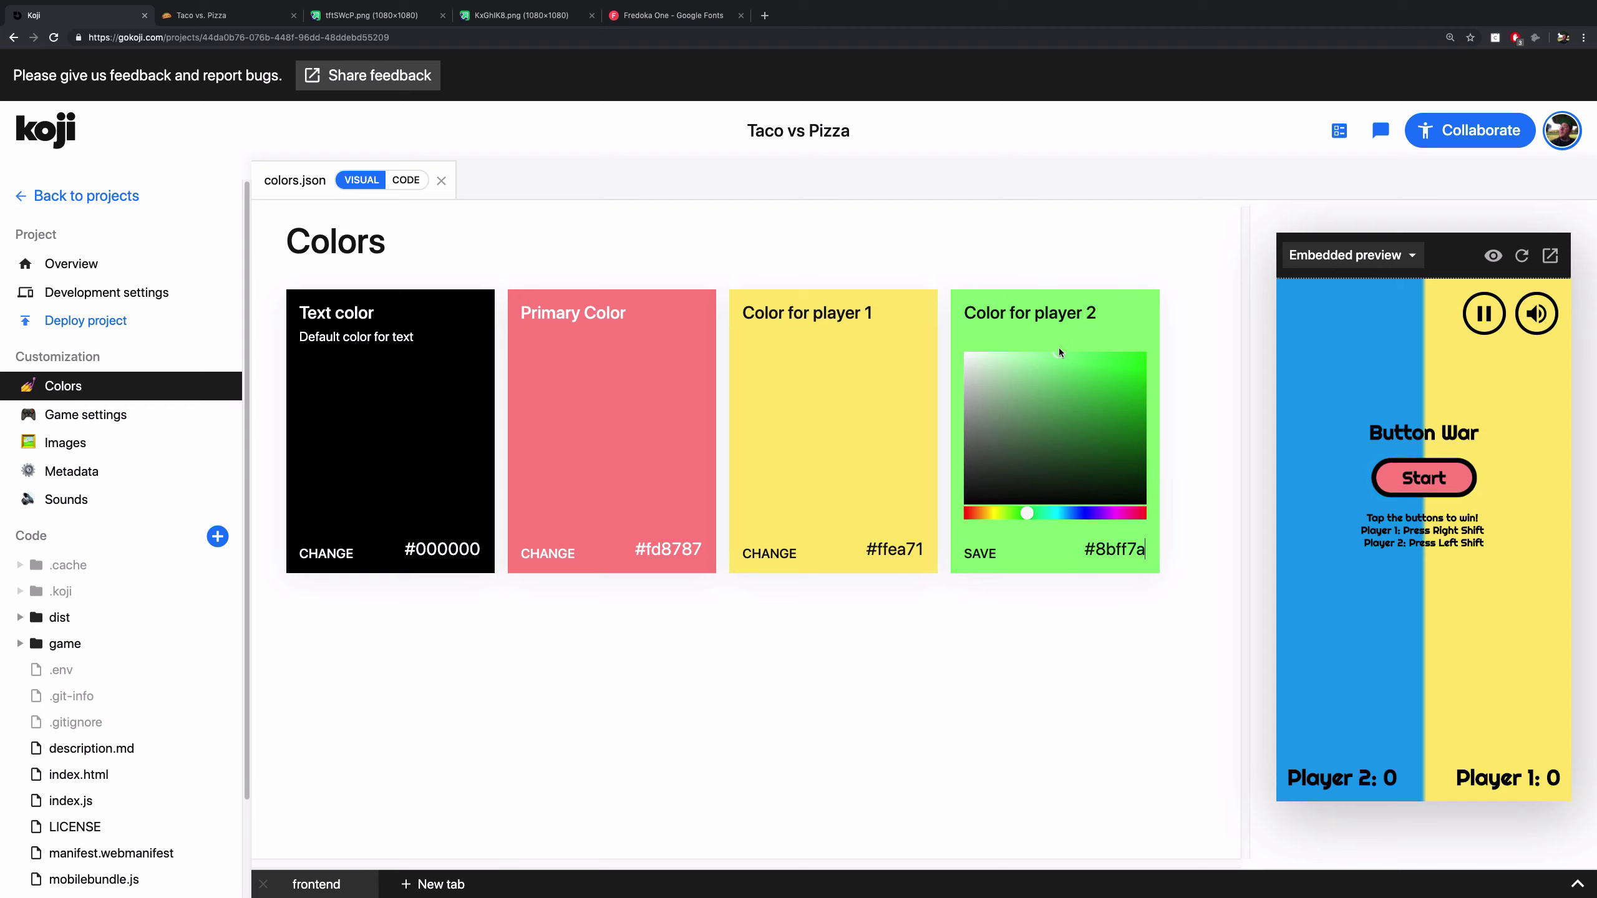
{"action": "left_click", "coordinate": [980, 556]}
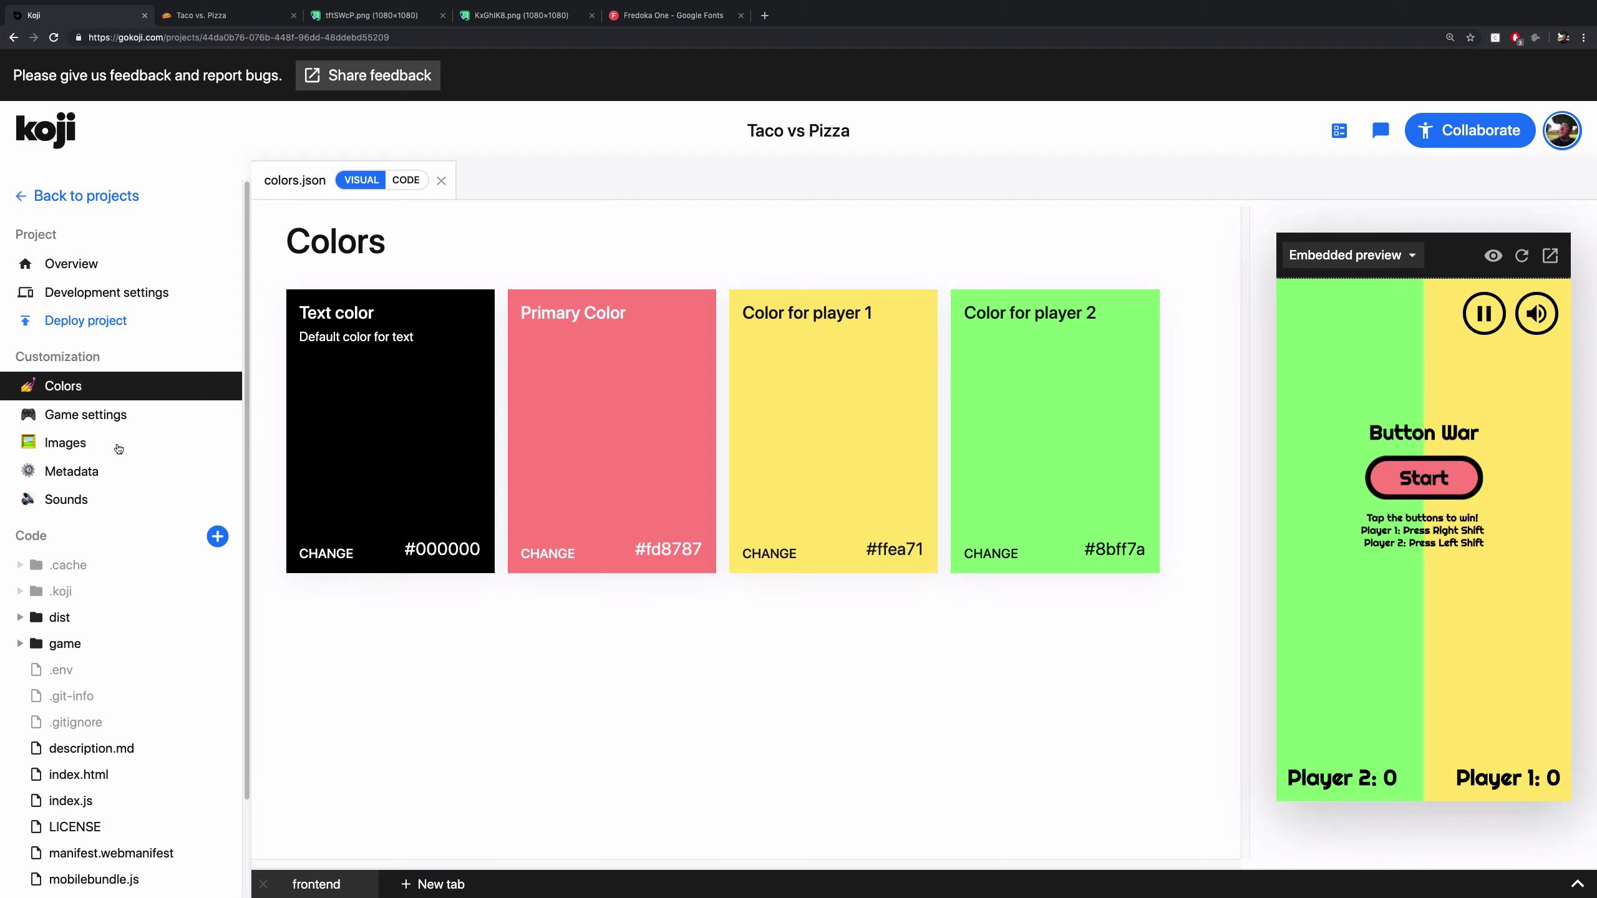
Change the app name in the game settings to "Taco vs. Pizza".
{"action": "left_click", "coordinate": [93, 426]}
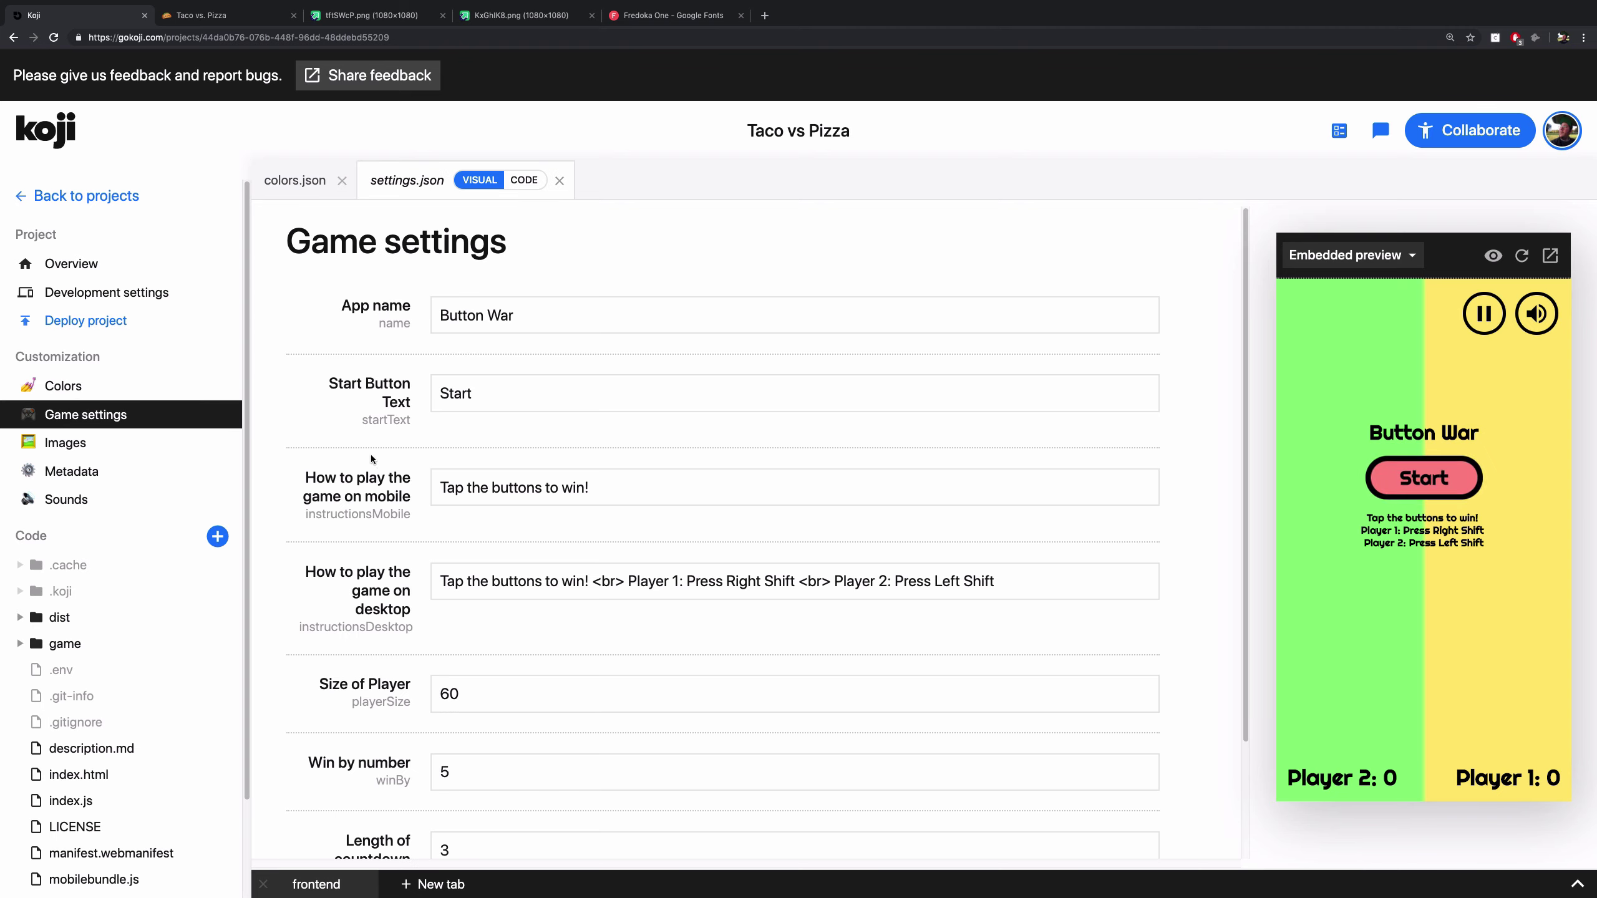
{"action": "left_click_drag", "start_coordinate": [512, 323], "coordinate": [427, 315]}
{"action": "type", "text": "Tac"}
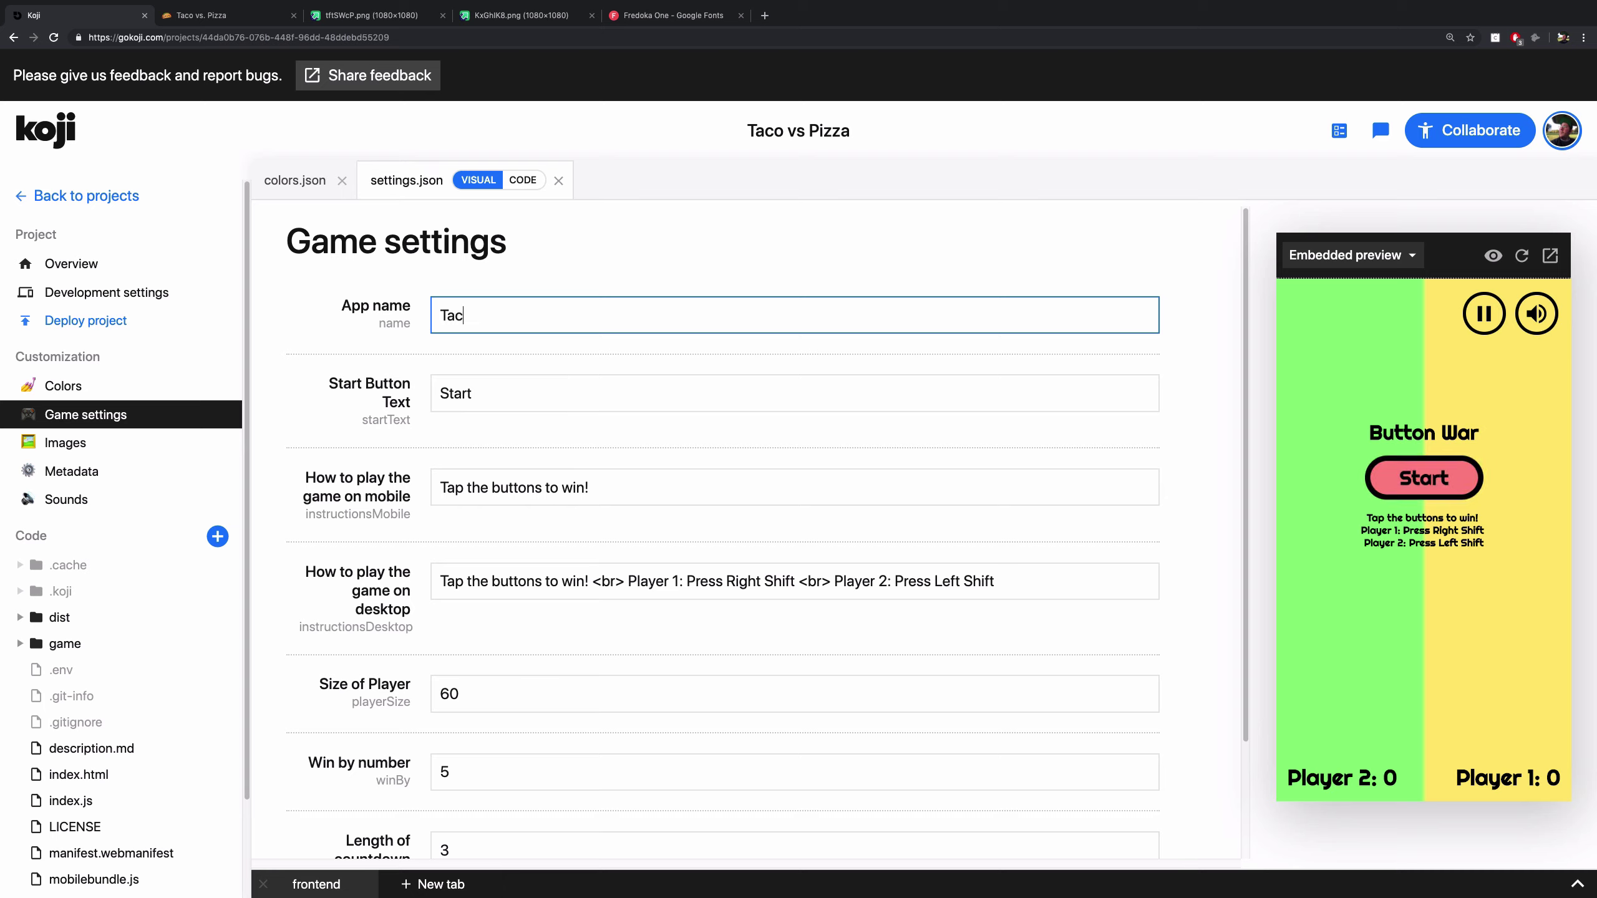
{"action": "type", "text": "o vs./"}
{"action": "type", "text": "Pizza"}
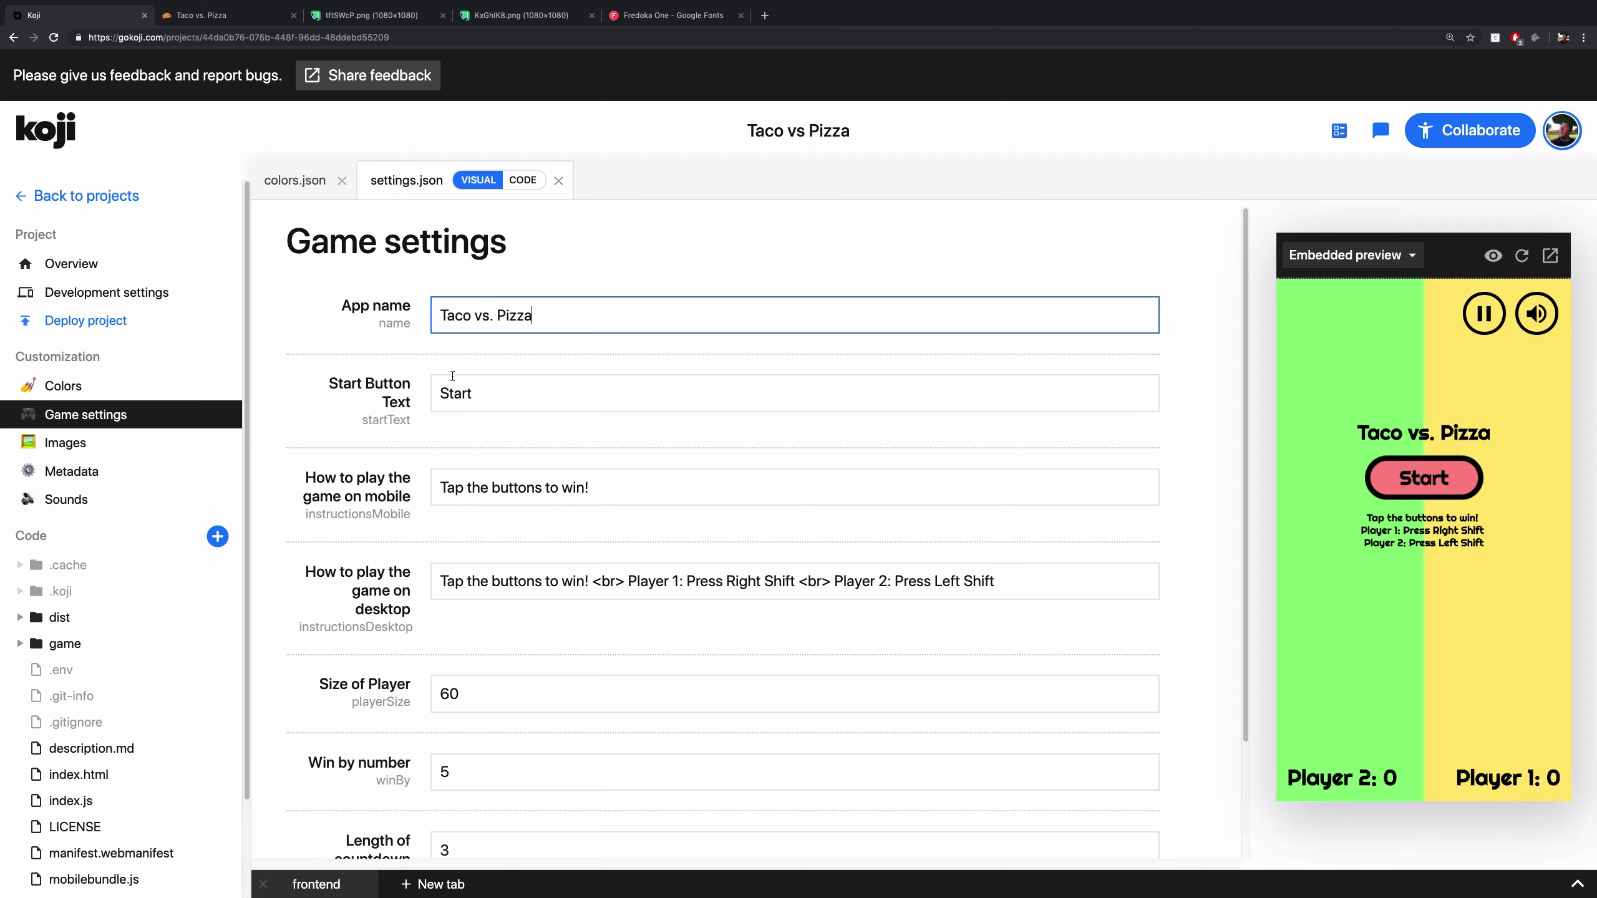
Replace "buttons" with "characters" in both the mobile and the desktop how-to-play instructions.
{"action": "double_click", "coordinate": [512, 489]}
{"action": "type", "text": "characters"}
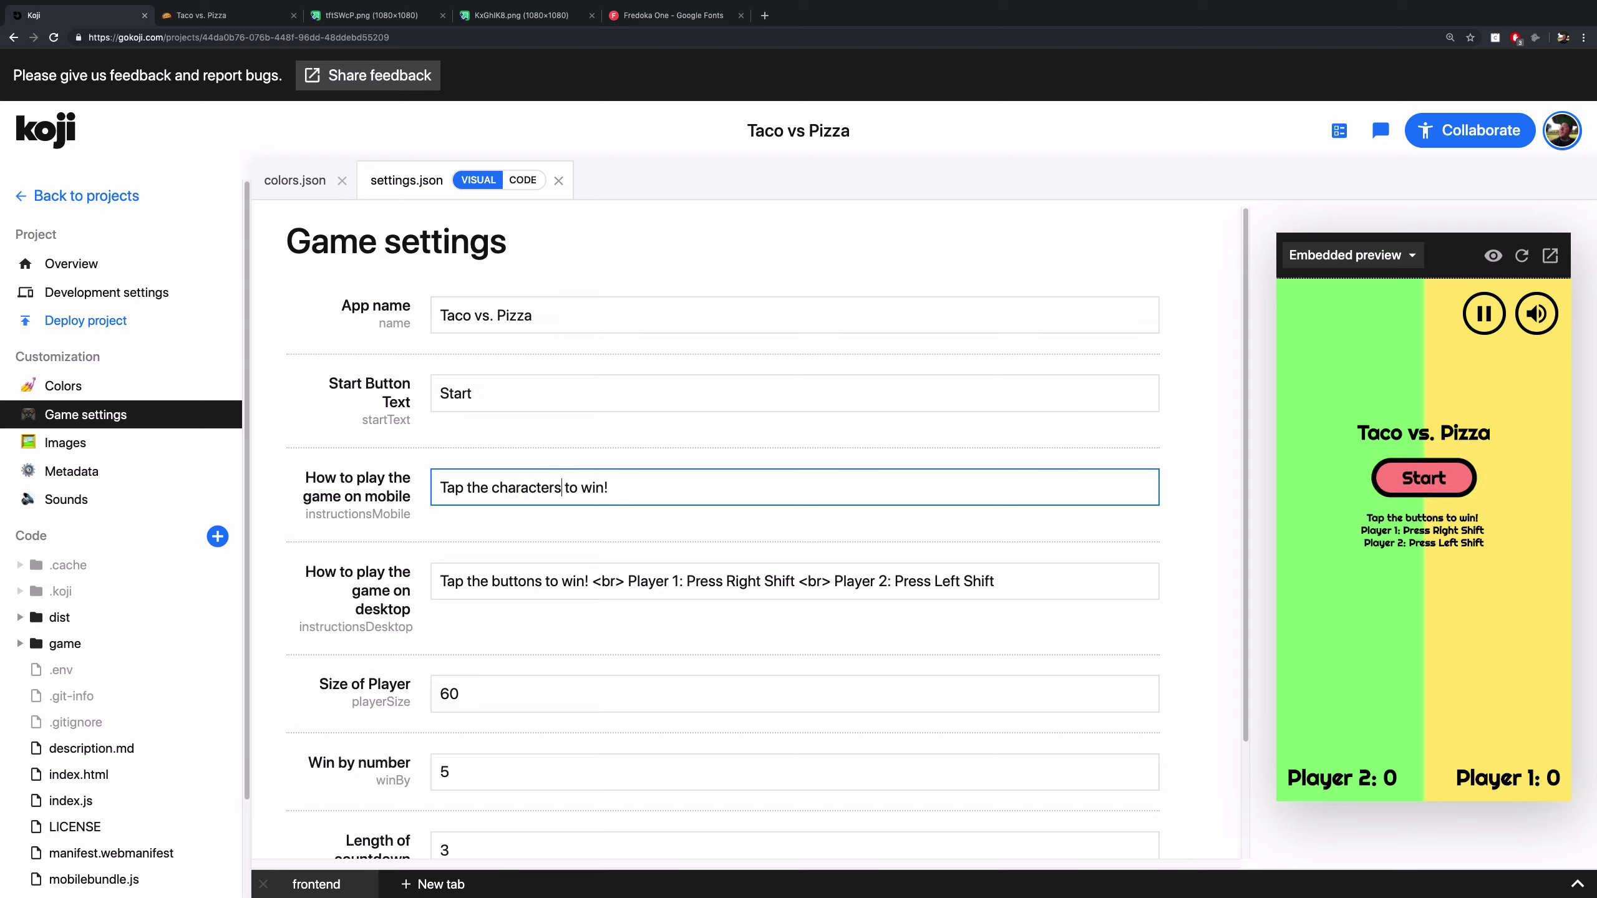
{"action": "double_click", "coordinate": [514, 487]}
{"action": "key", "text": "ctrl+c"}
{"action": "left_click", "coordinate": [525, 585]}
{"action": "double_click", "coordinate": [522, 583]}
{"action": "key", "text": "ctrl+v"}
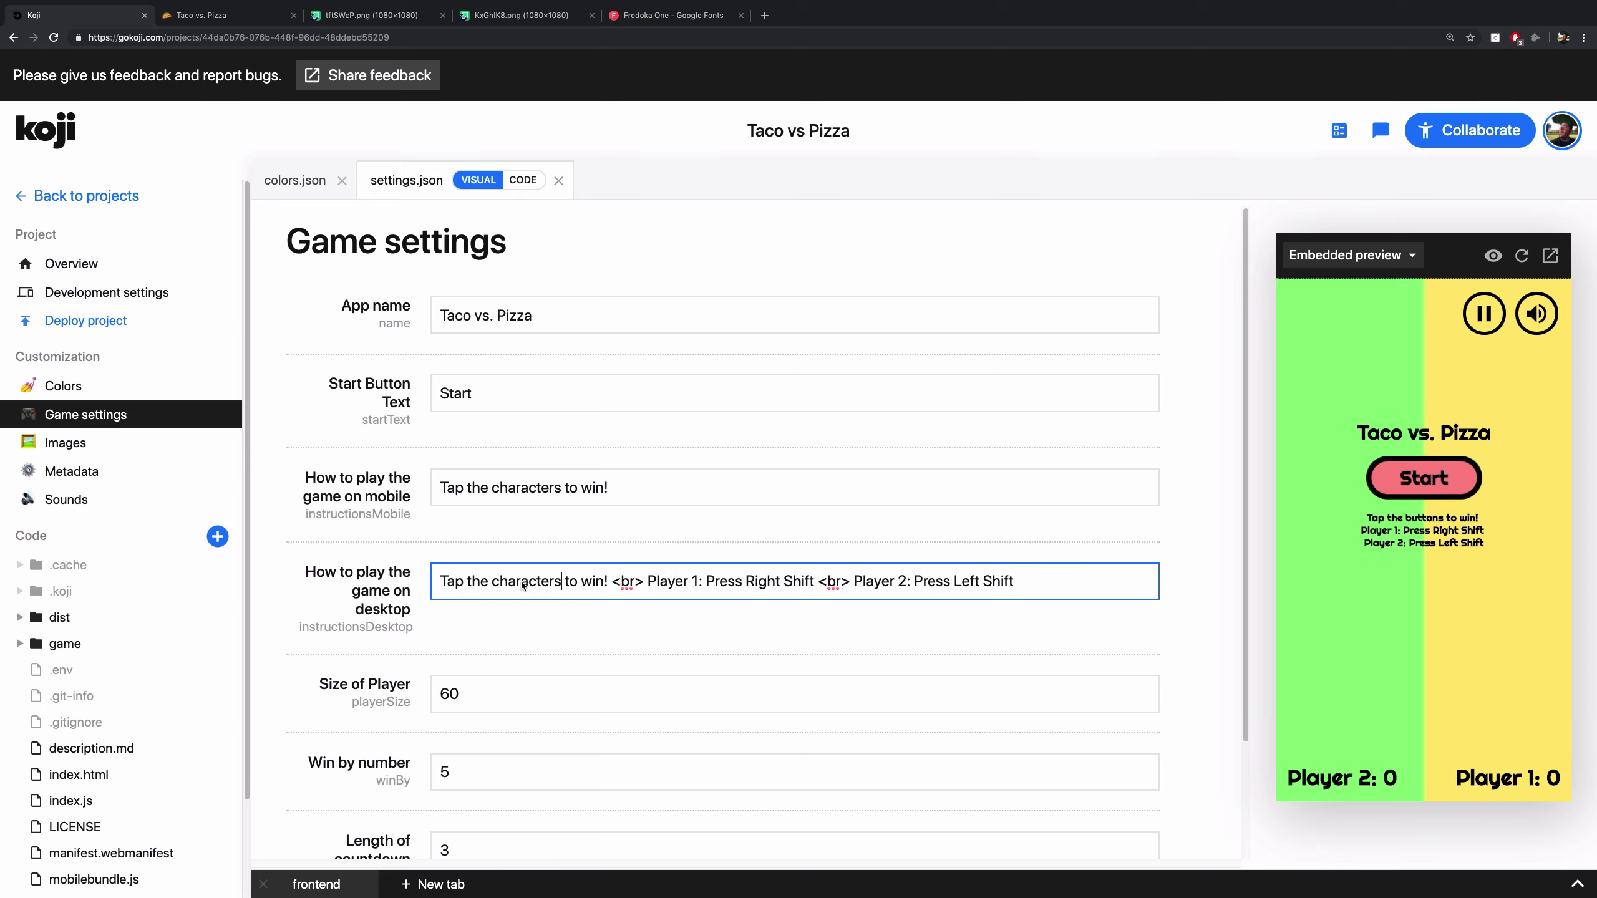
Set the size of player to 100 and the win by number to 10.
{"action": "scroll", "coordinate": [545, 558], "scroll_direction": "down", "scroll_amount": 2}
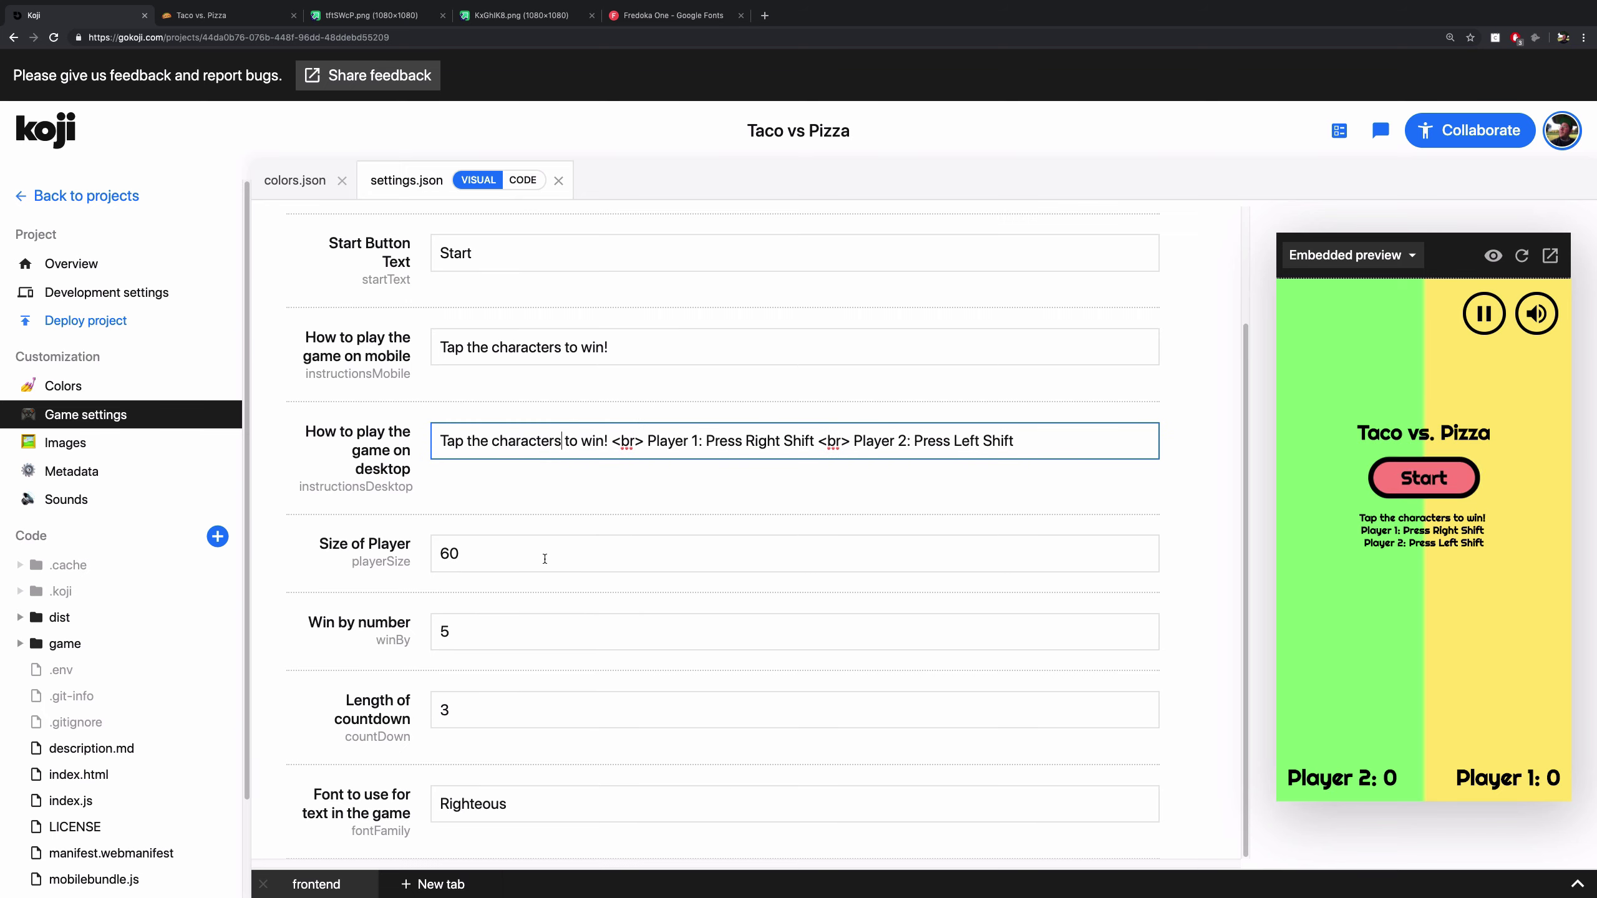
{"action": "left_click", "coordinate": [448, 556]}
{"action": "type", "text": "100"}
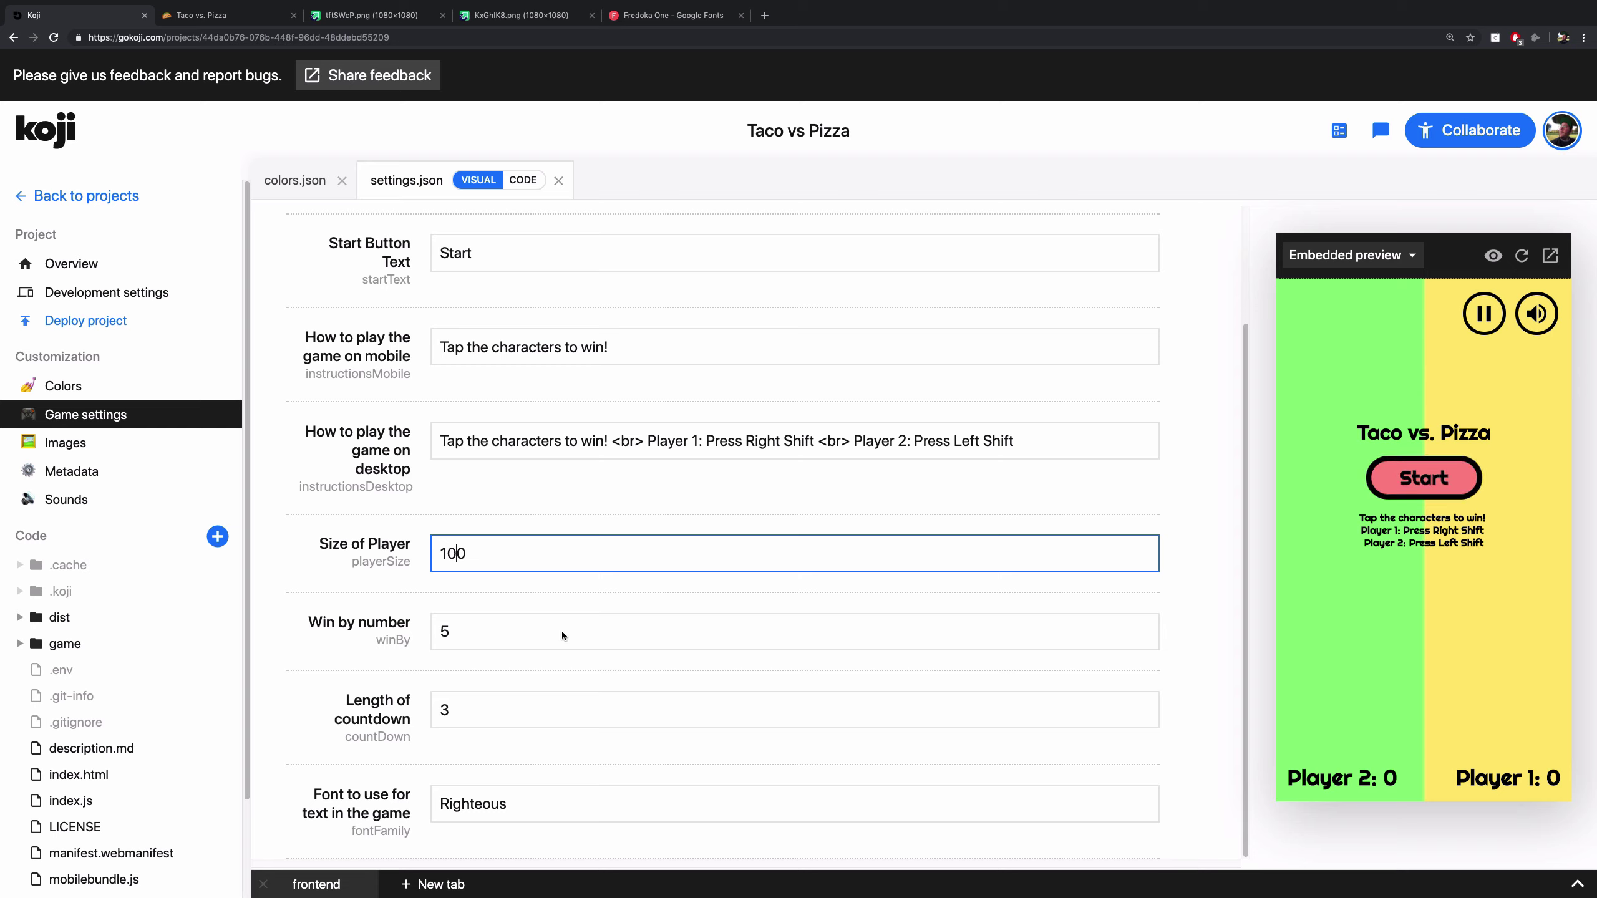
{"action": "left_click", "coordinate": [462, 642]}
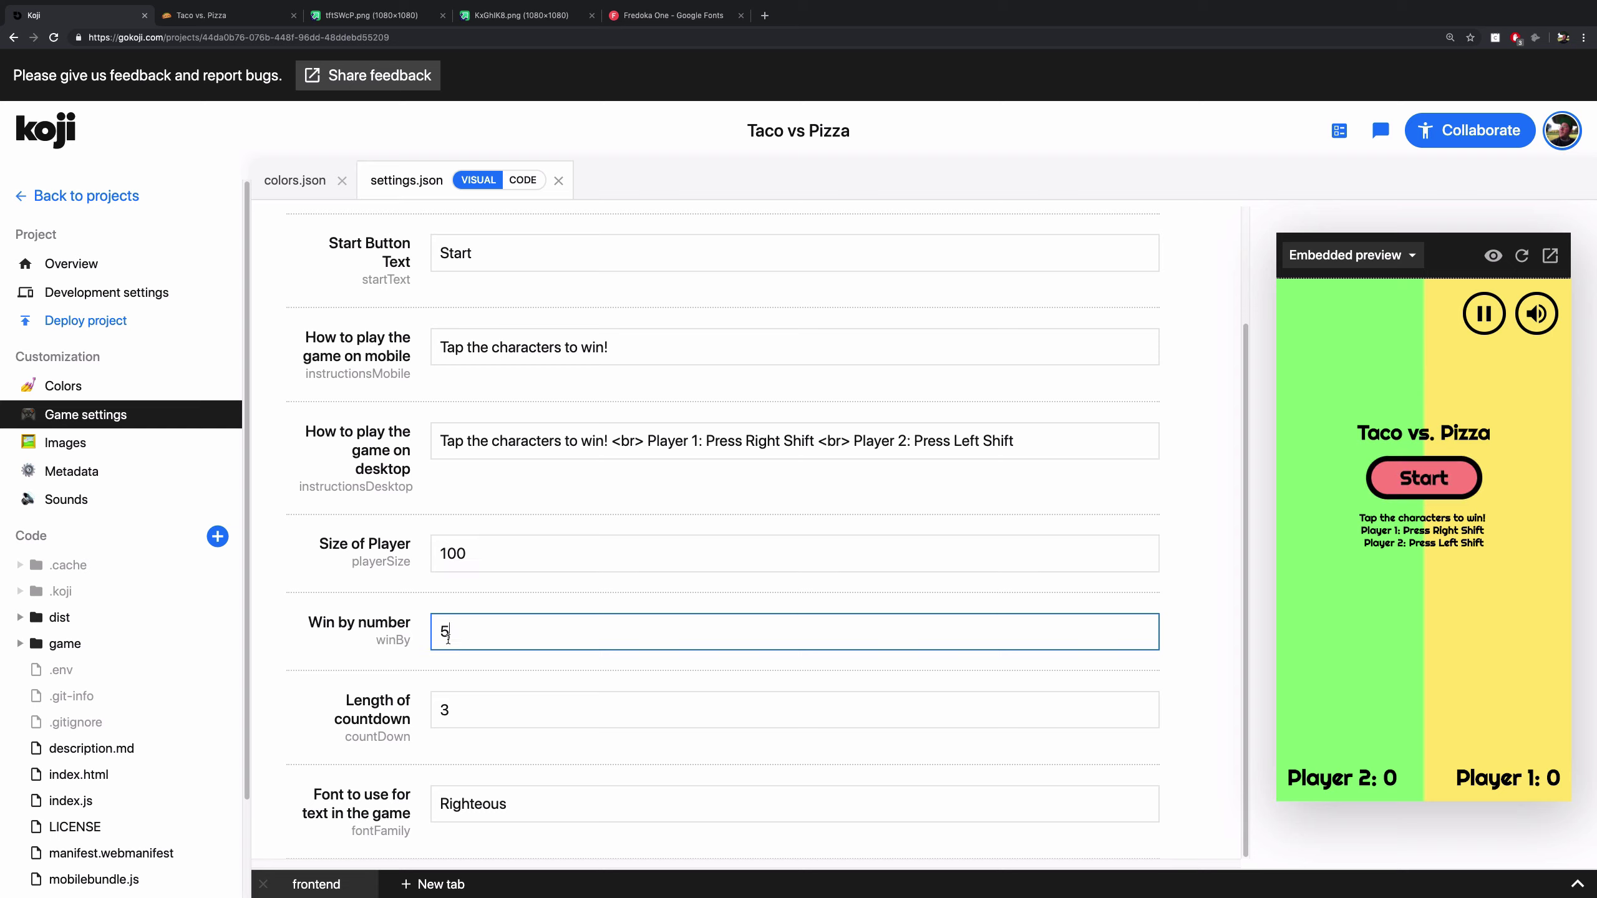
{"action": "key", "text": "BackSpace"}
{"action": "type", "text": "10"}
Get the font name from the Google Fonts page and set the game's text font to Fredoka One.
{"action": "left_click", "coordinate": [637, 19]}
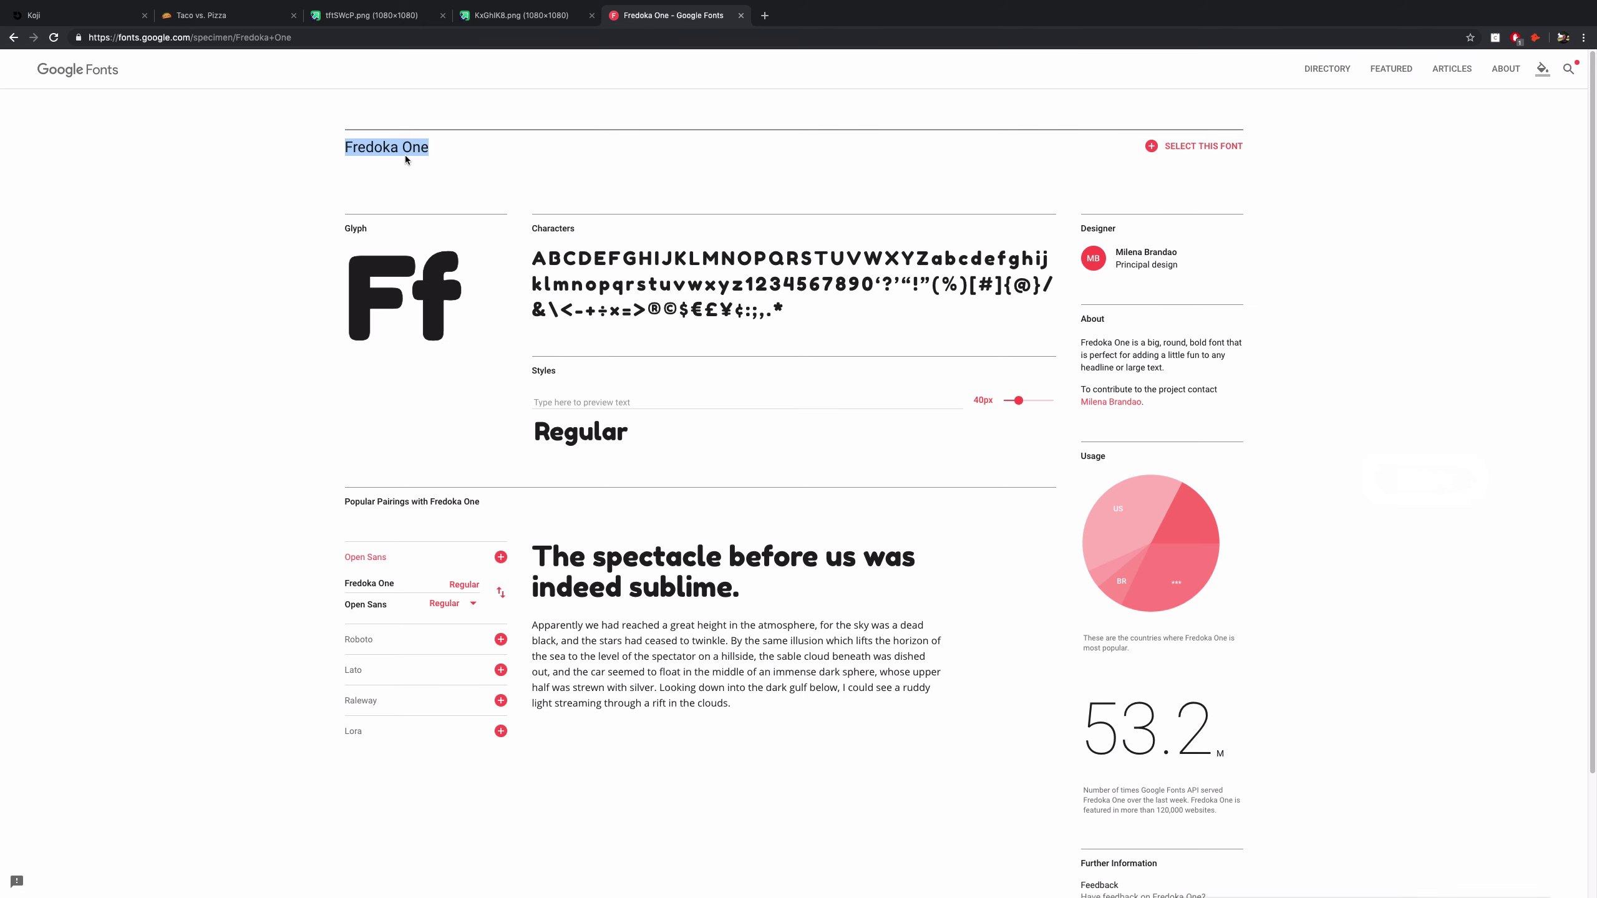
{"action": "left_click", "coordinate": [44, 20]}
{"action": "double_click", "coordinate": [477, 809]}
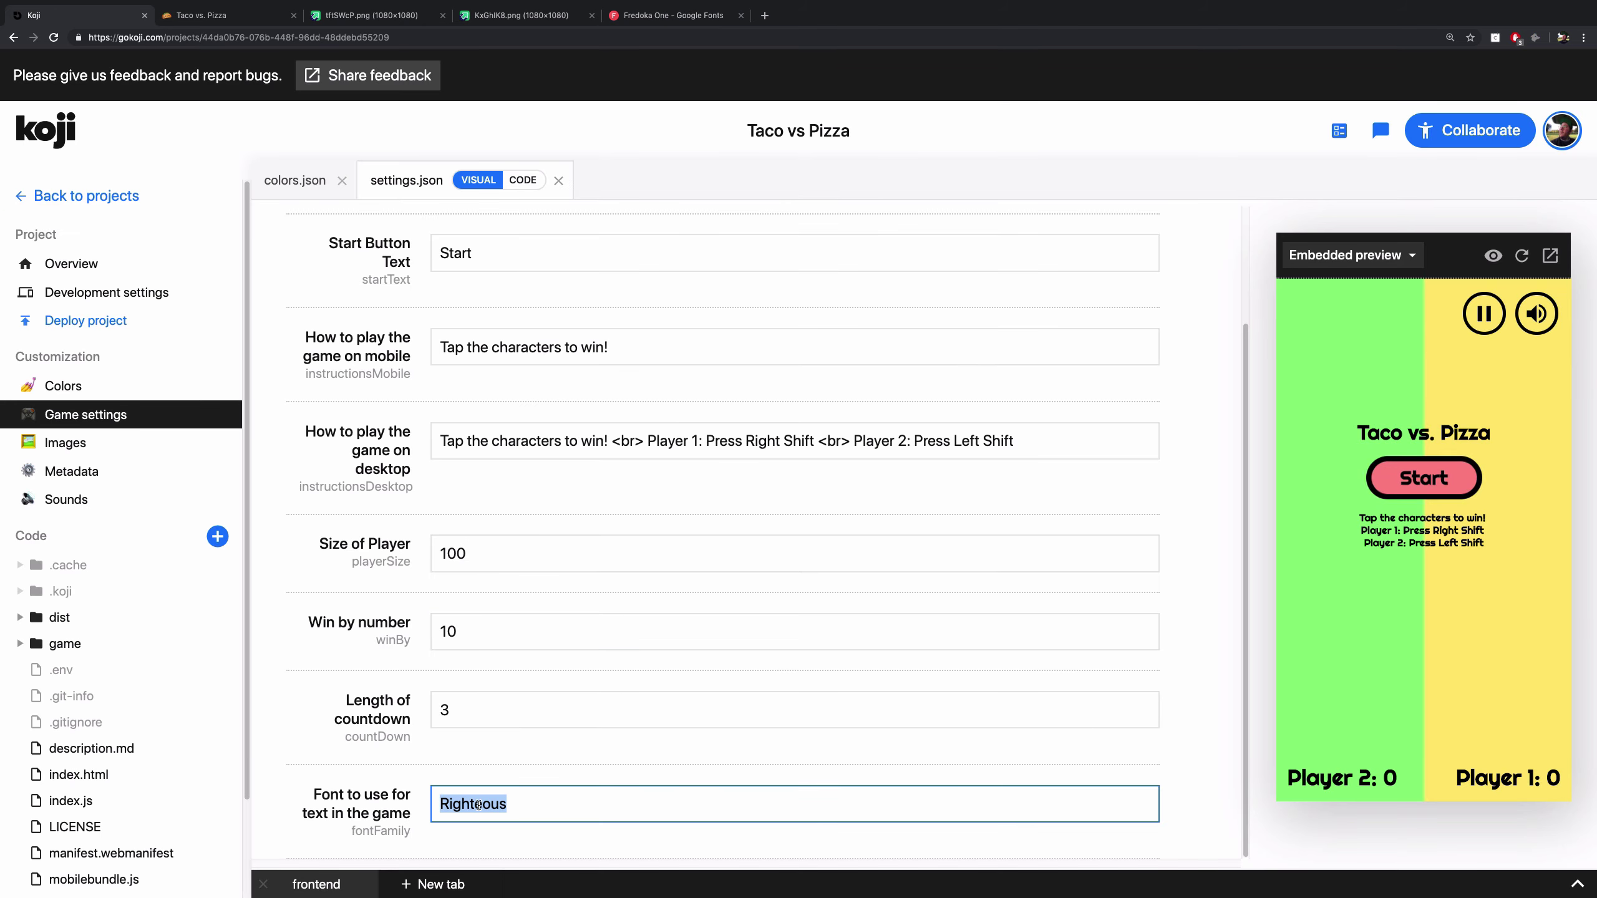
{"action": "type", "text": "Fredoka One"}
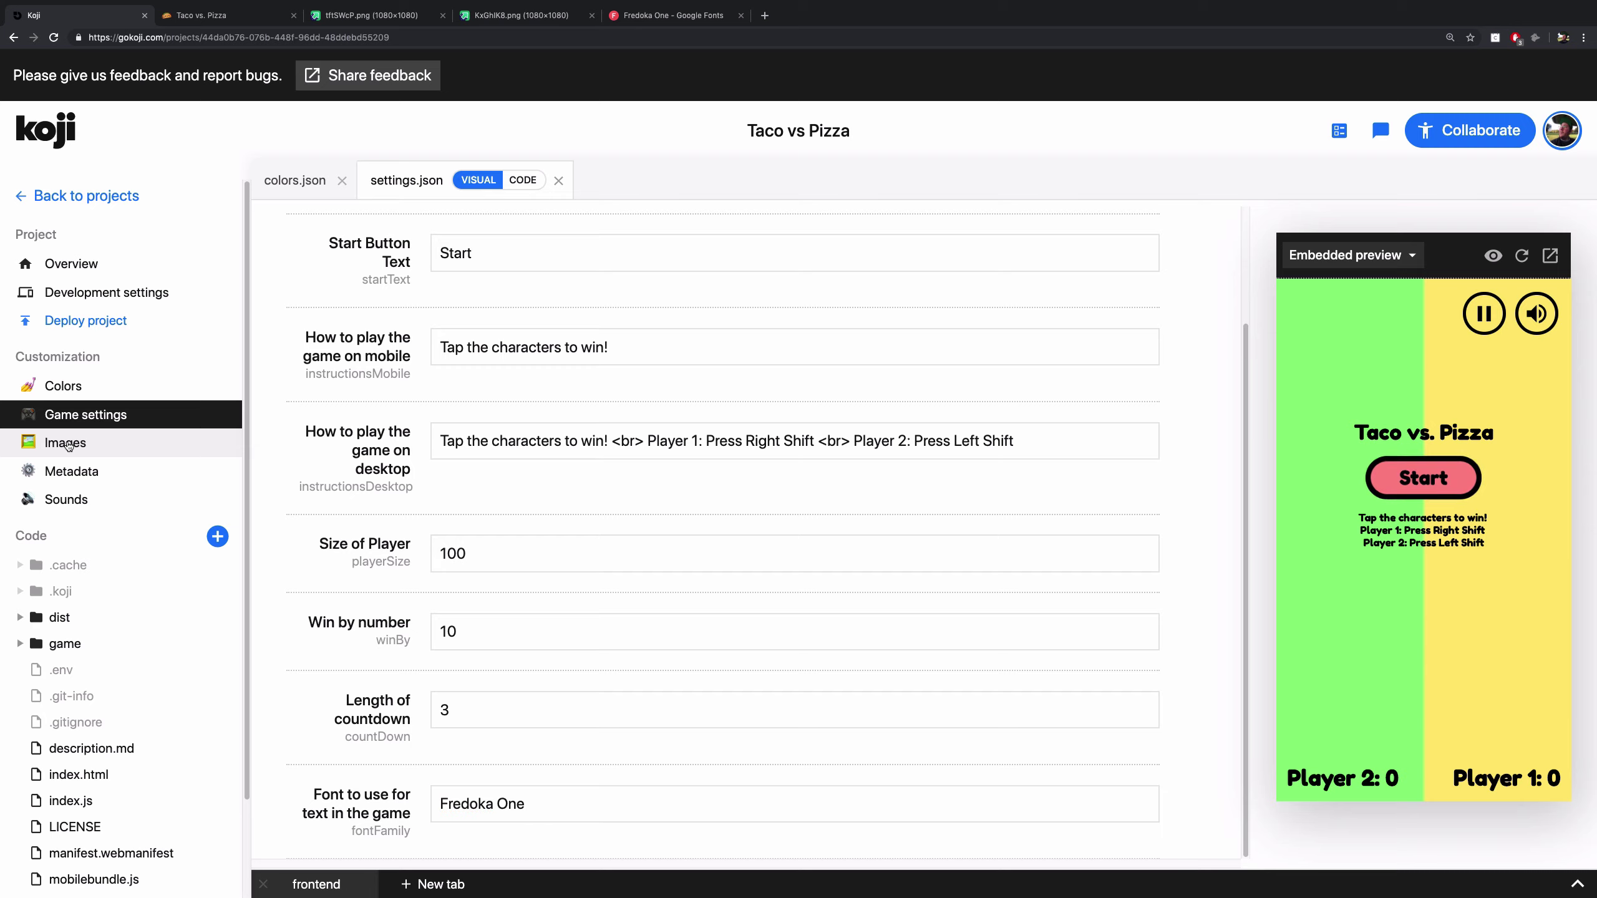
Replace the Player One image with the pizza picture by importing it from its imgur.com URL.
{"action": "left_click", "coordinate": [68, 444]}
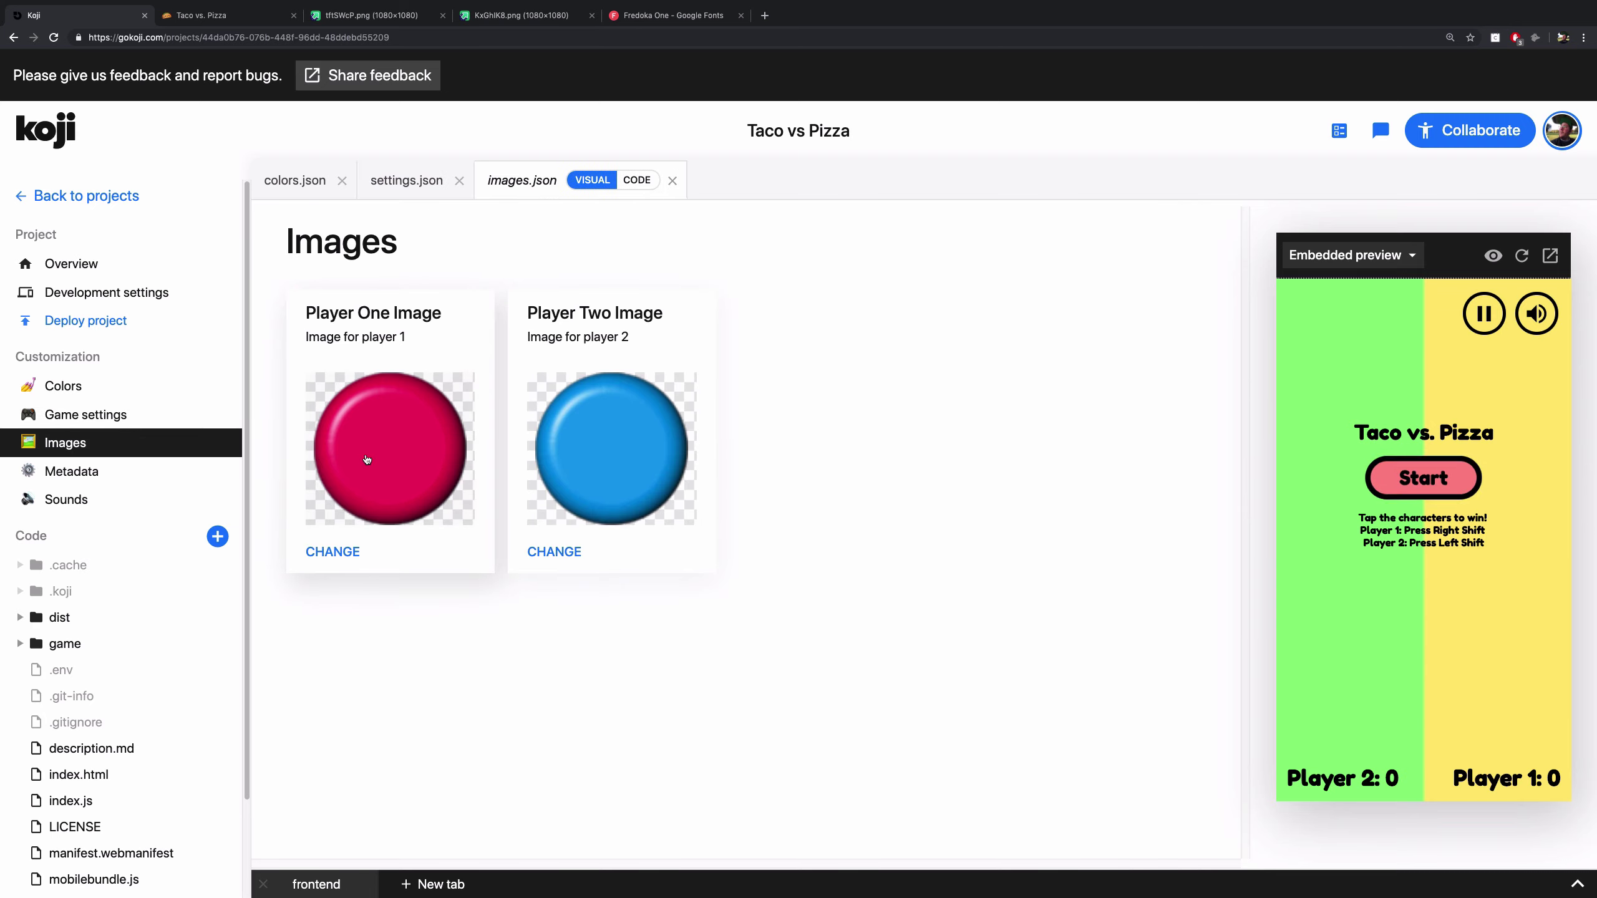
{"action": "left_click", "coordinate": [395, 15]}
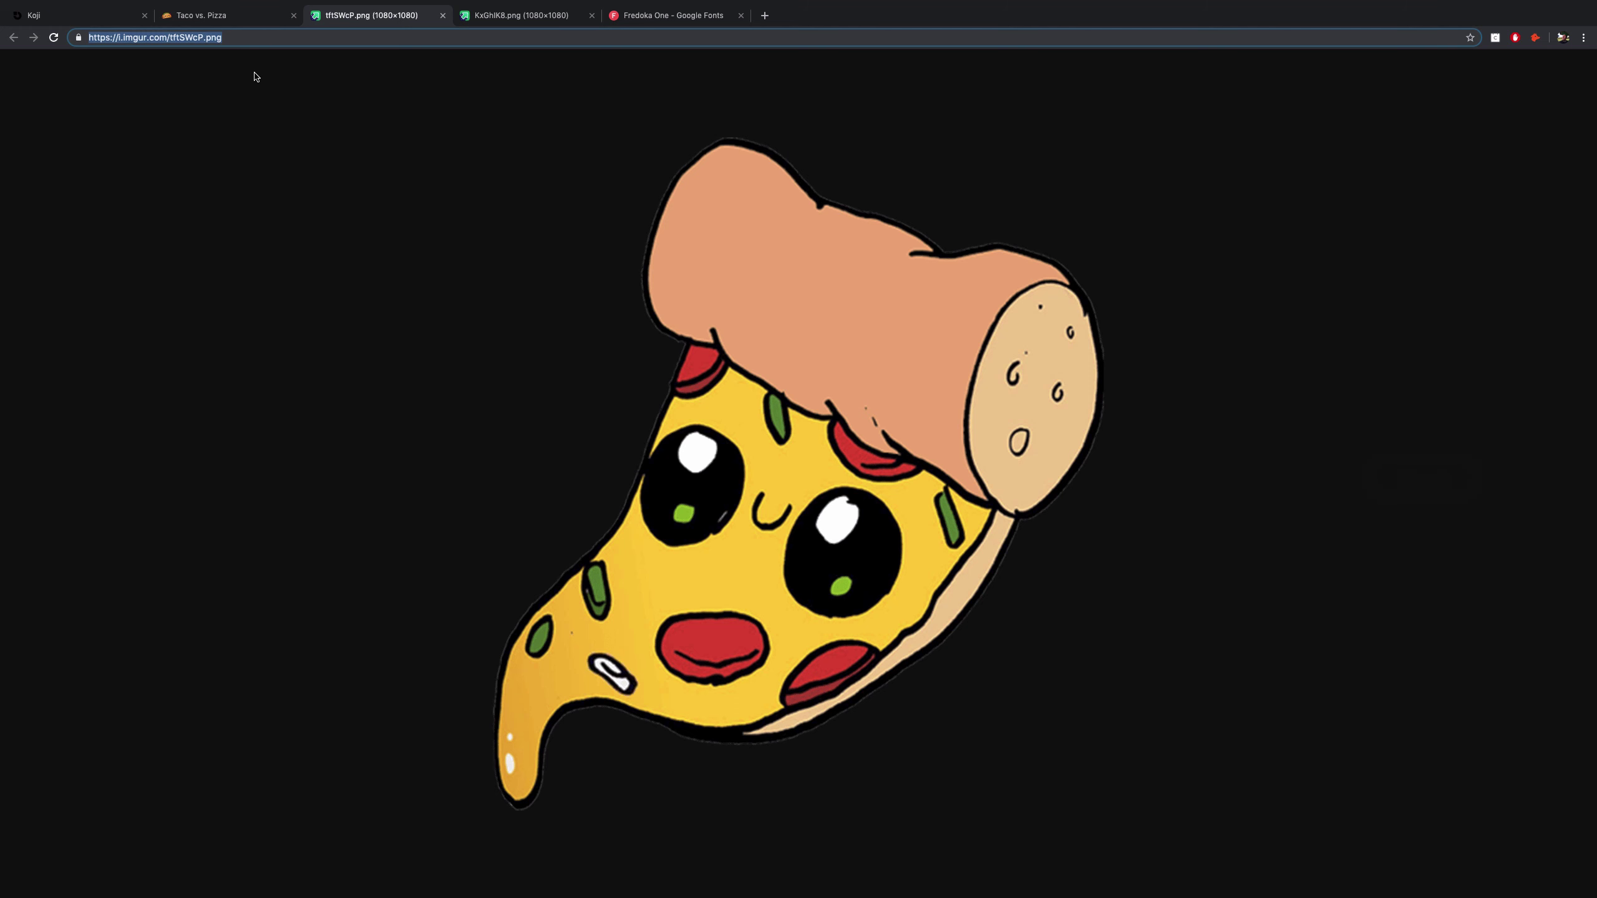
{"action": "left_click", "coordinate": [65, 13]}
{"action": "left_click", "coordinate": [550, 551]}
{"action": "left_click", "coordinate": [688, 420]}
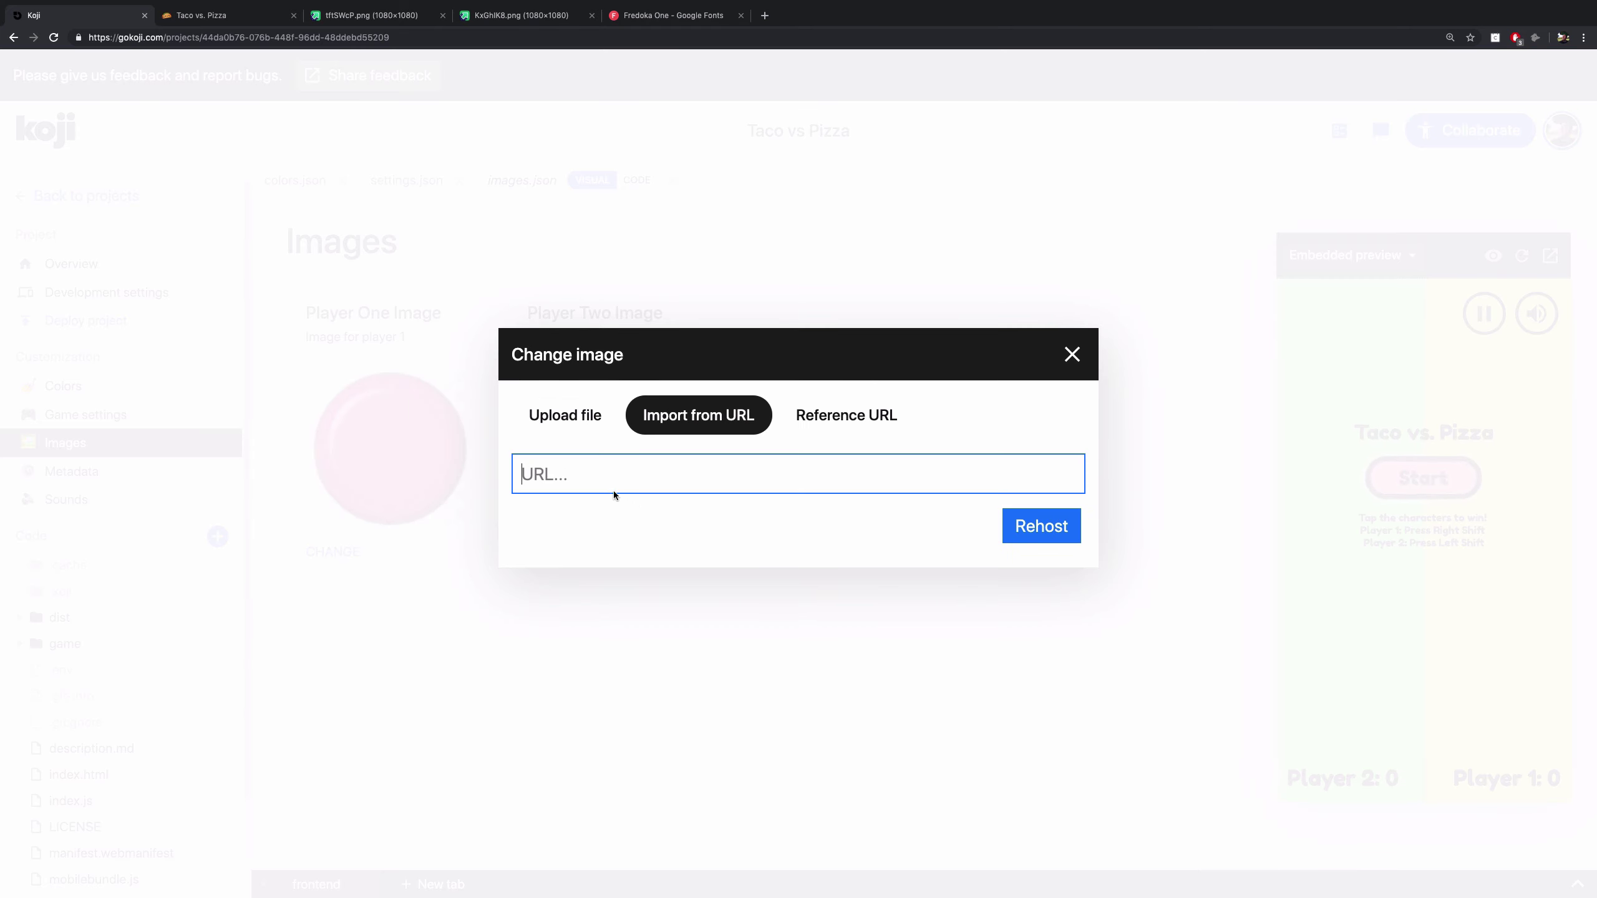
{"action": "type", "text": "https://i.imgur.com/tftSWcP.png"}
{"action": "left_click", "coordinate": [1047, 537]}
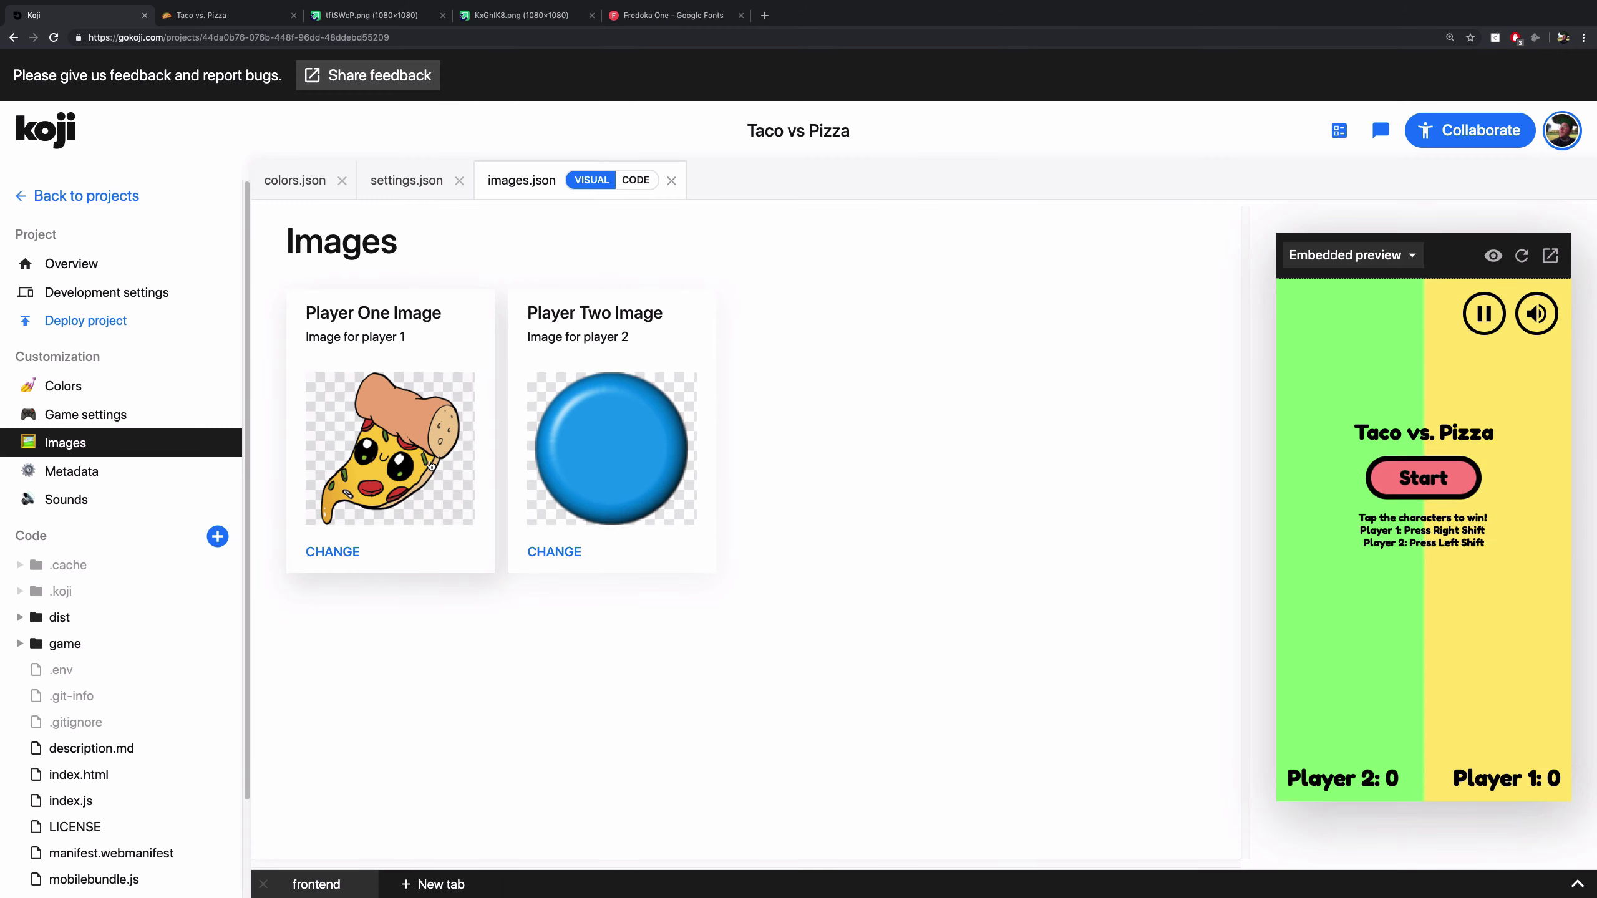
Replace the Player Two image with the taco picture by importing it from its imgur.com URL.
{"action": "left_click", "coordinate": [623, 466]}
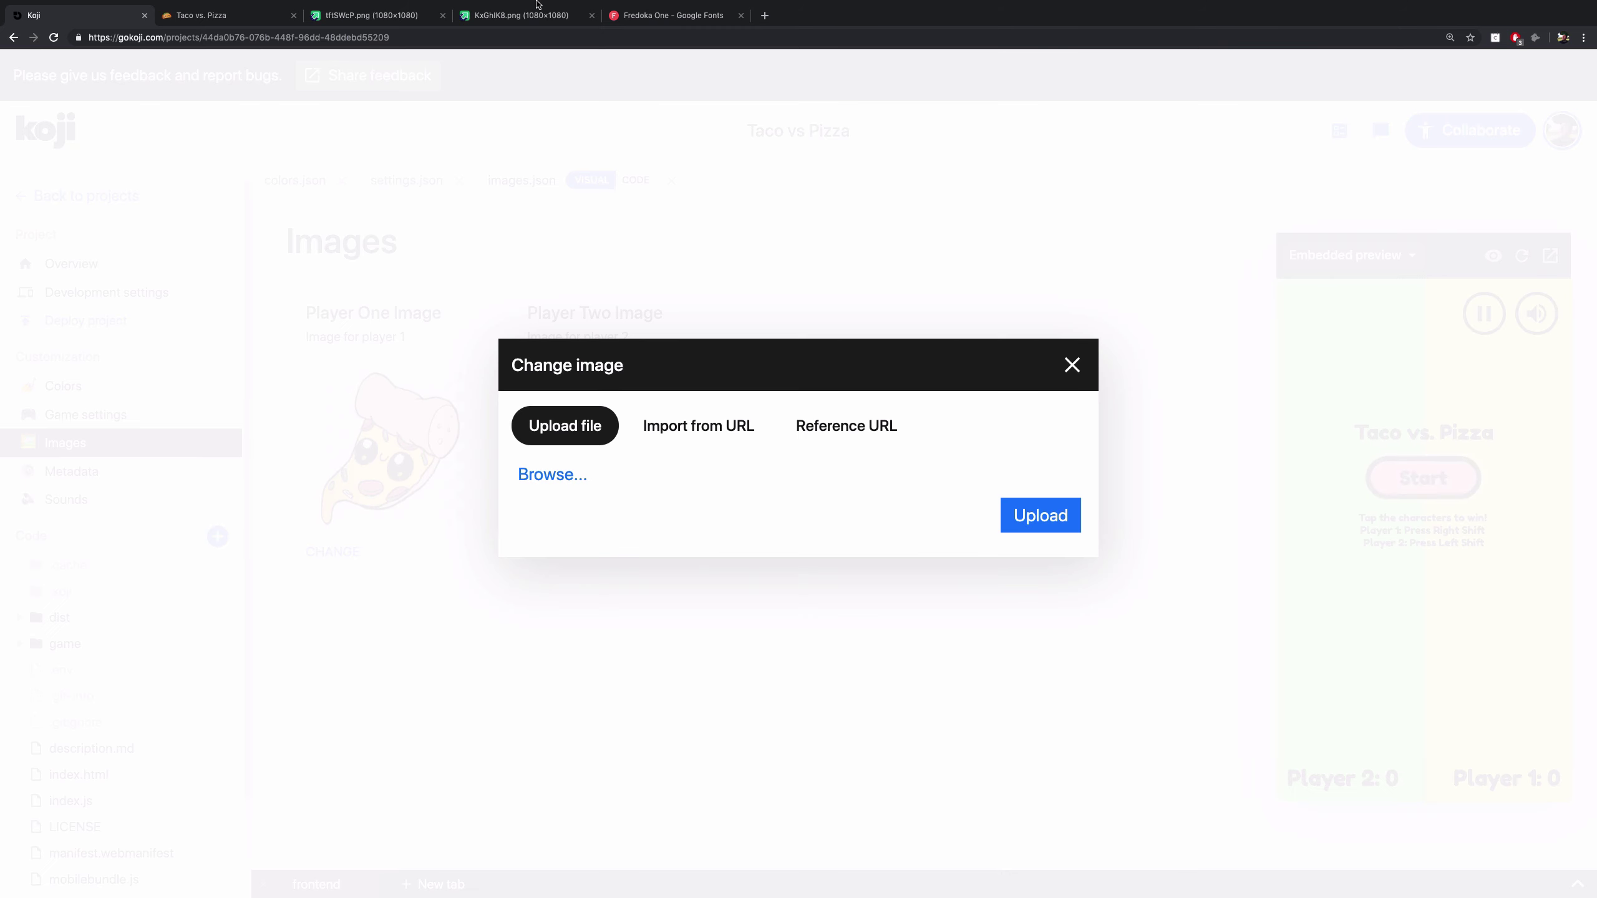
{"action": "left_click", "coordinate": [525, 17]}
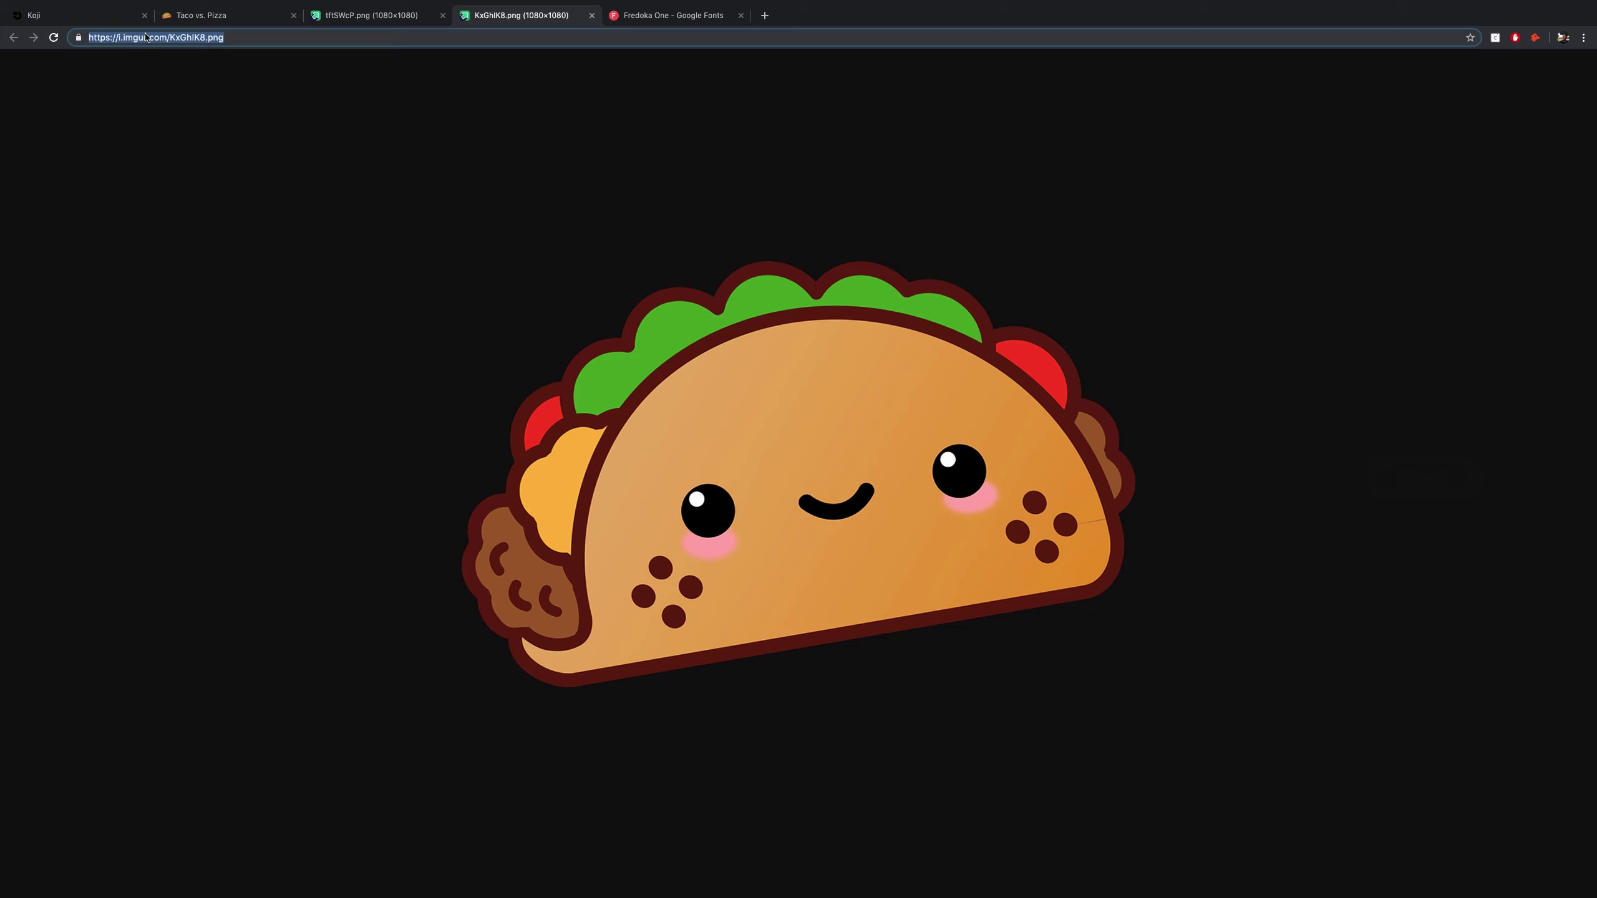
{"action": "left_click", "coordinate": [83, 19]}
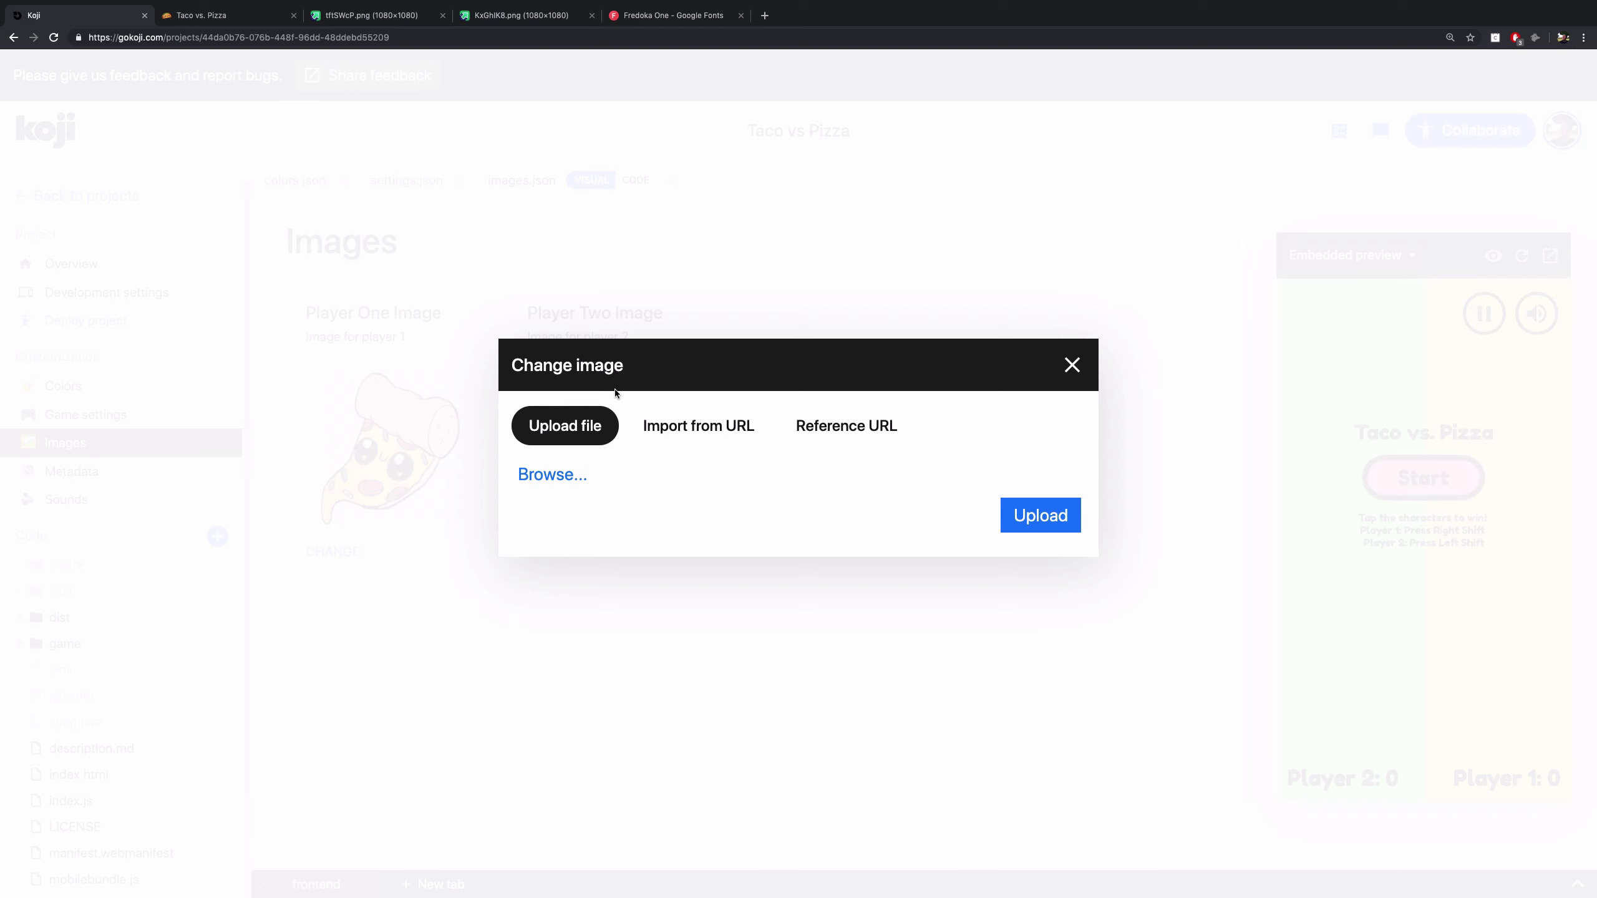
{"action": "left_click", "coordinate": [695, 419]}
{"action": "type", "text": "https://i.imgur.com/KxGhlK8.png"}
{"action": "left_click", "coordinate": [1067, 530]}
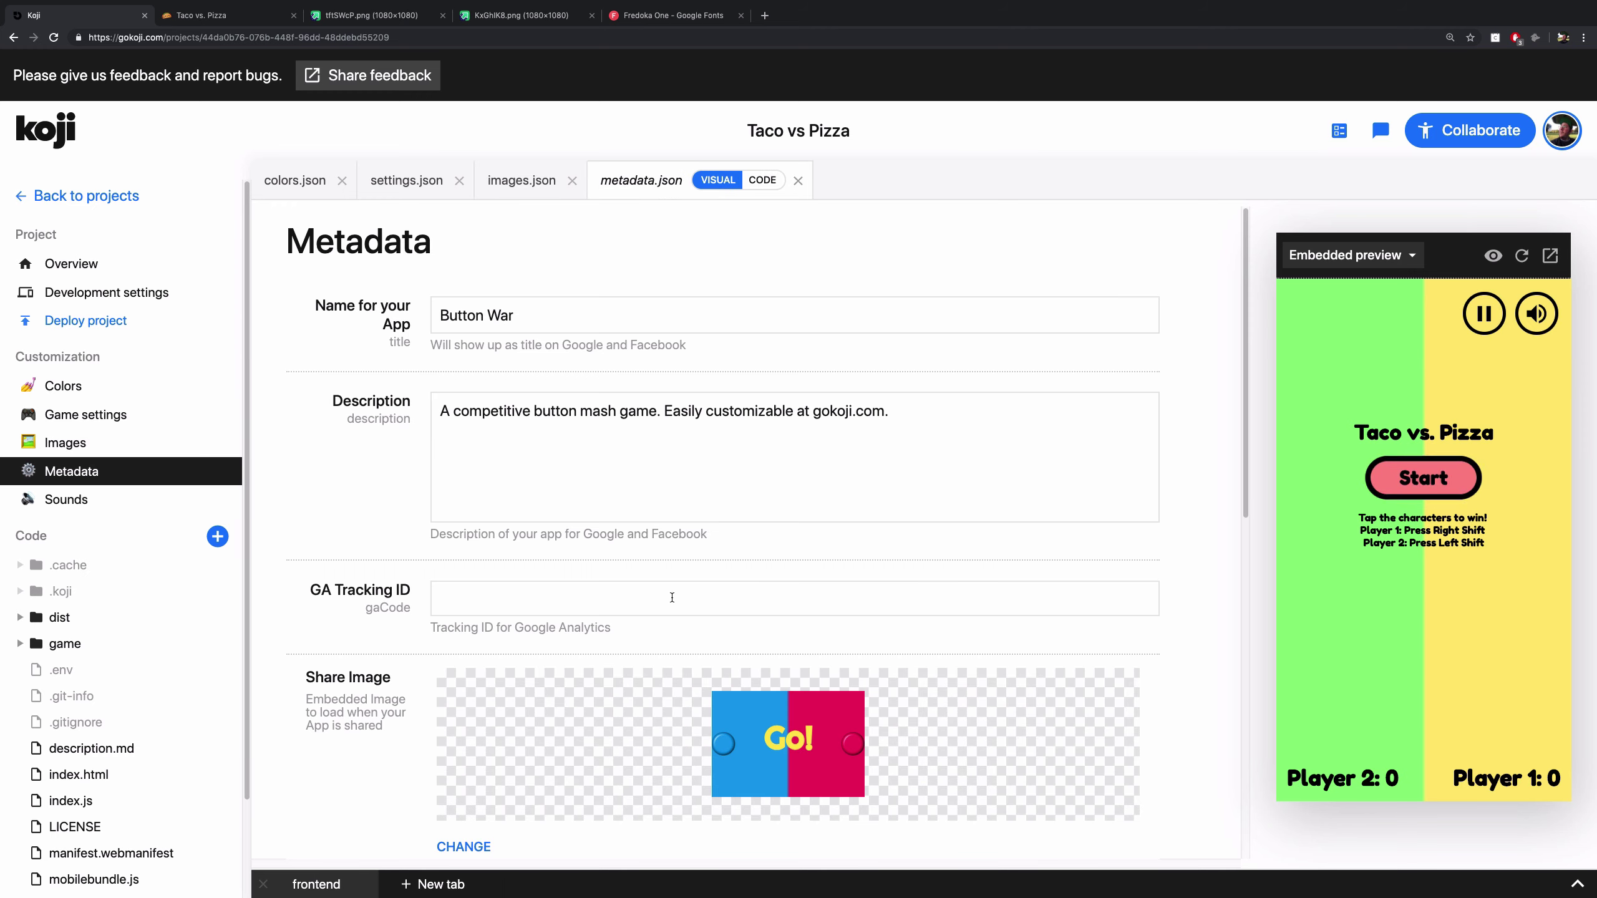
In the metadata, name the app "Taco vs. Pizza" and make the description read "A competitive button mash game where a taco and pizza face off!".
{"action": "left_click_drag", "start_coordinate": [522, 317], "coordinate": [433, 316]}
{"action": "type", "text": "Taco vs. Pizza"}
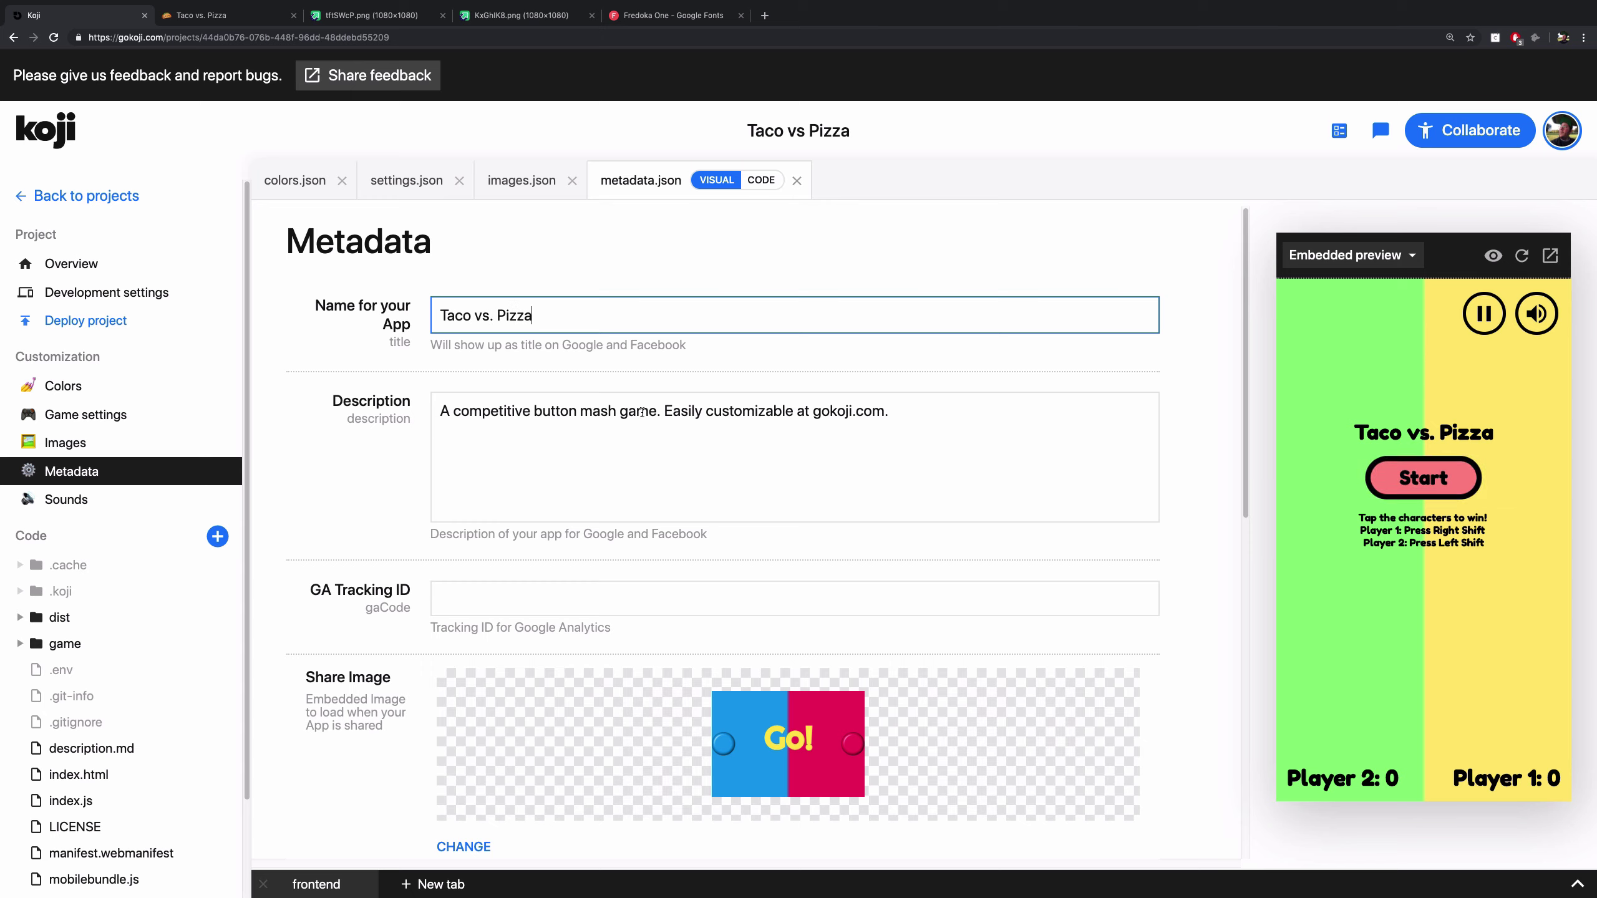
{"action": "left_click_drag", "start_coordinate": [655, 414], "coordinate": [905, 415]}
{"action": "type", "text": "wh"}
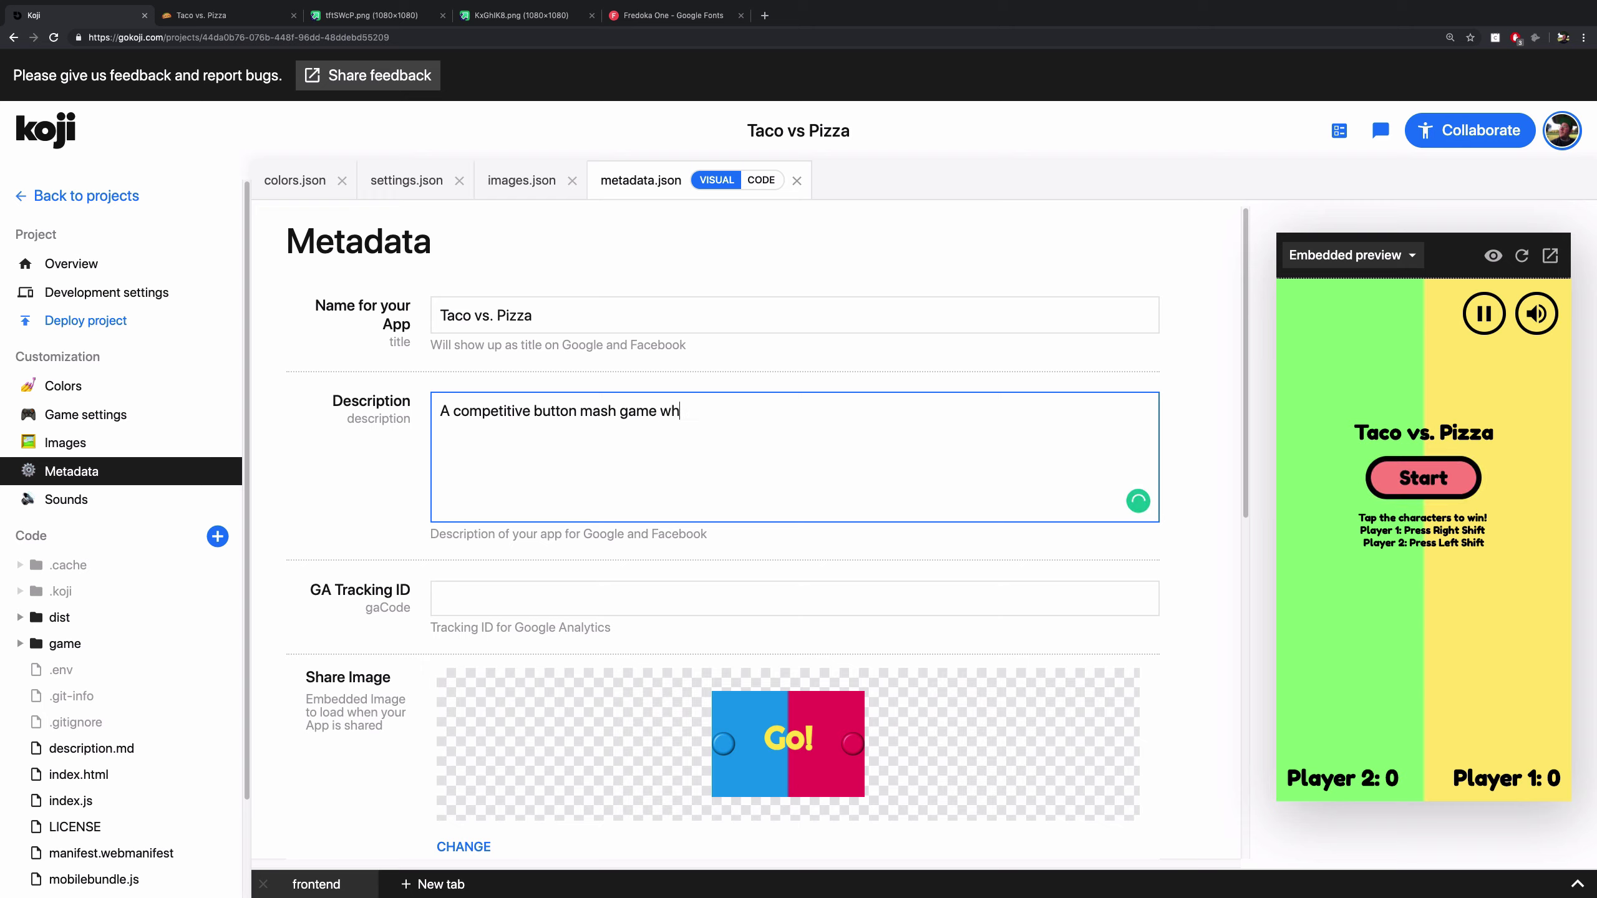
{"action": "type", "text": "ere a taco and pizza face off!"}
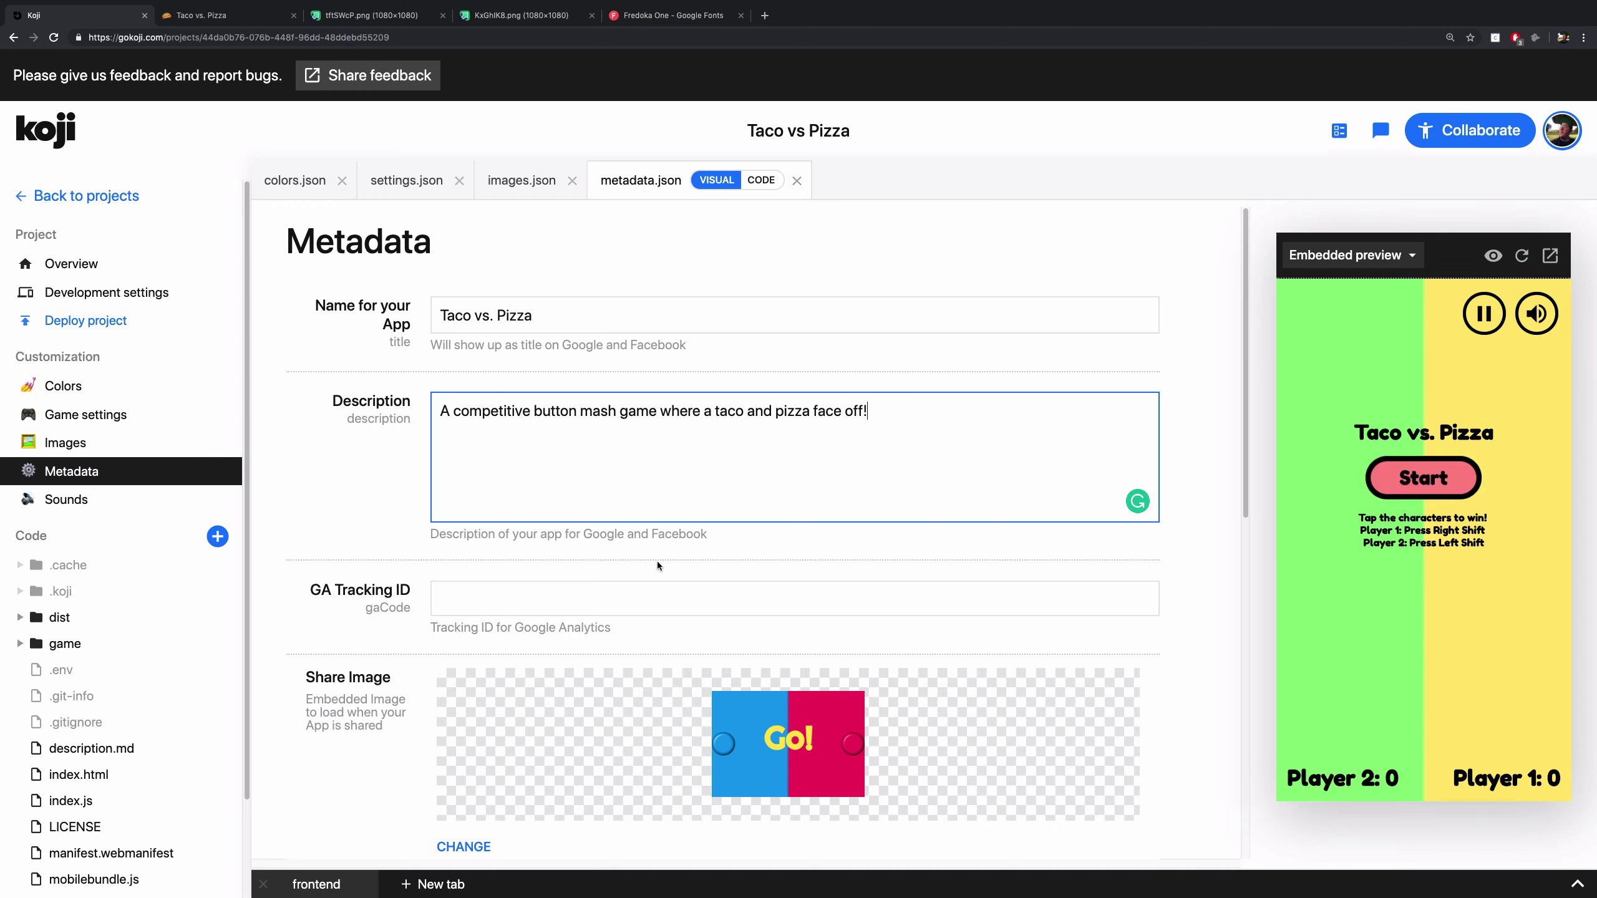
Replace the metadata's share image with the taco picture imported from its imgur.com URL.
{"action": "scroll", "coordinate": [677, 575], "scroll_direction": "down", "scroll_amount": 7}
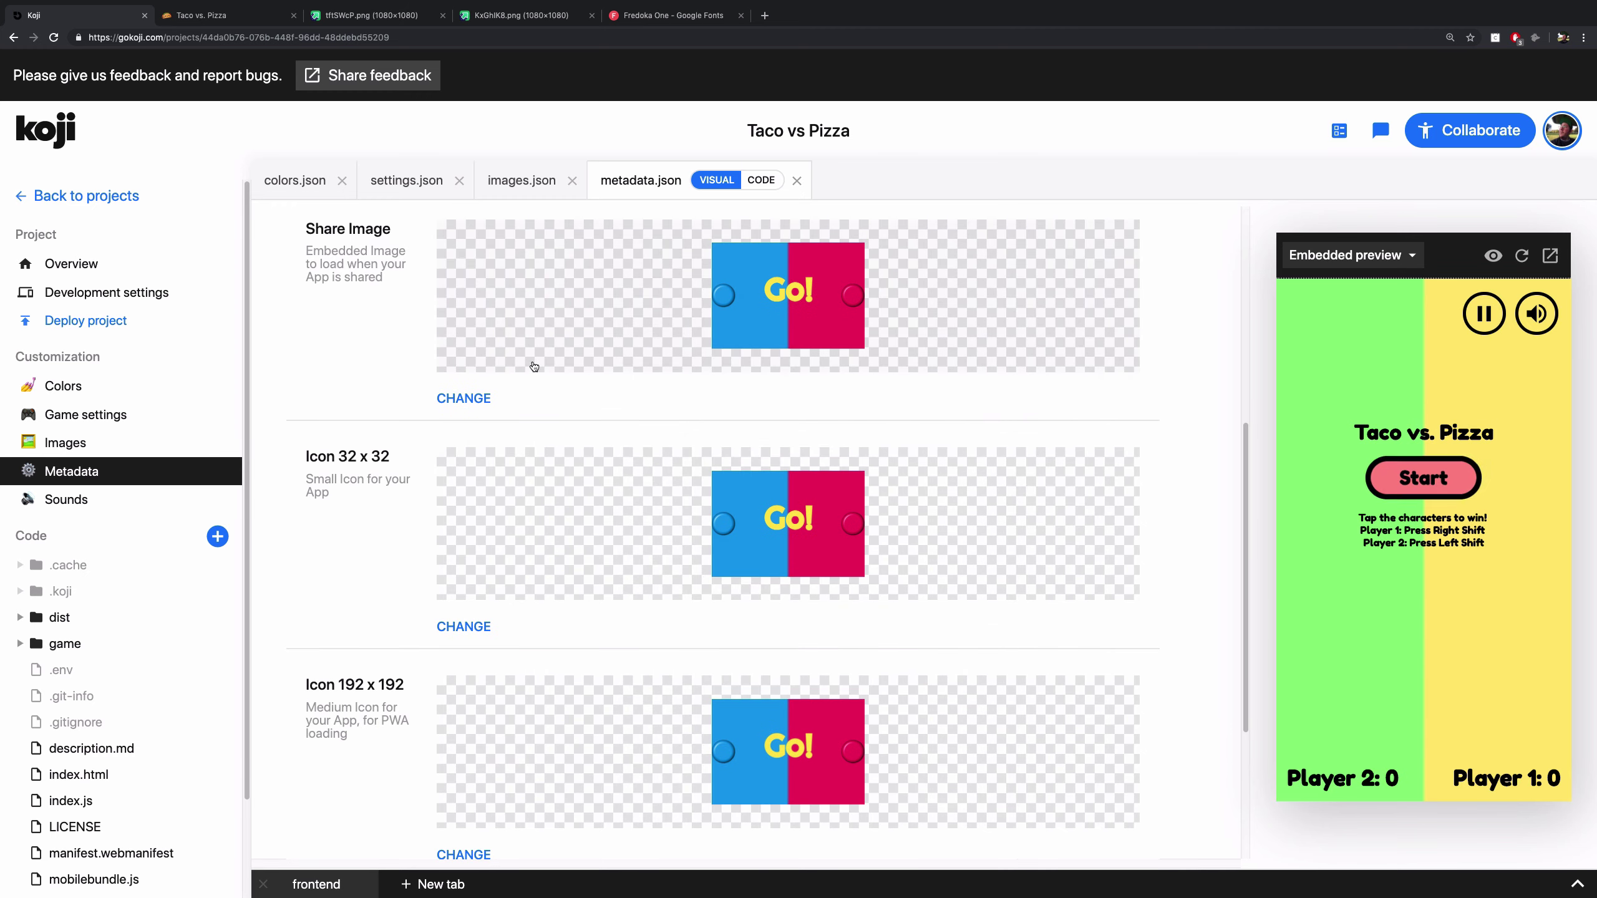
{"action": "left_click", "coordinate": [551, 344]}
{"action": "left_click", "coordinate": [694, 414]}
{"action": "type", "text": "https://i.imgur.com/KxGhlK8.png"}
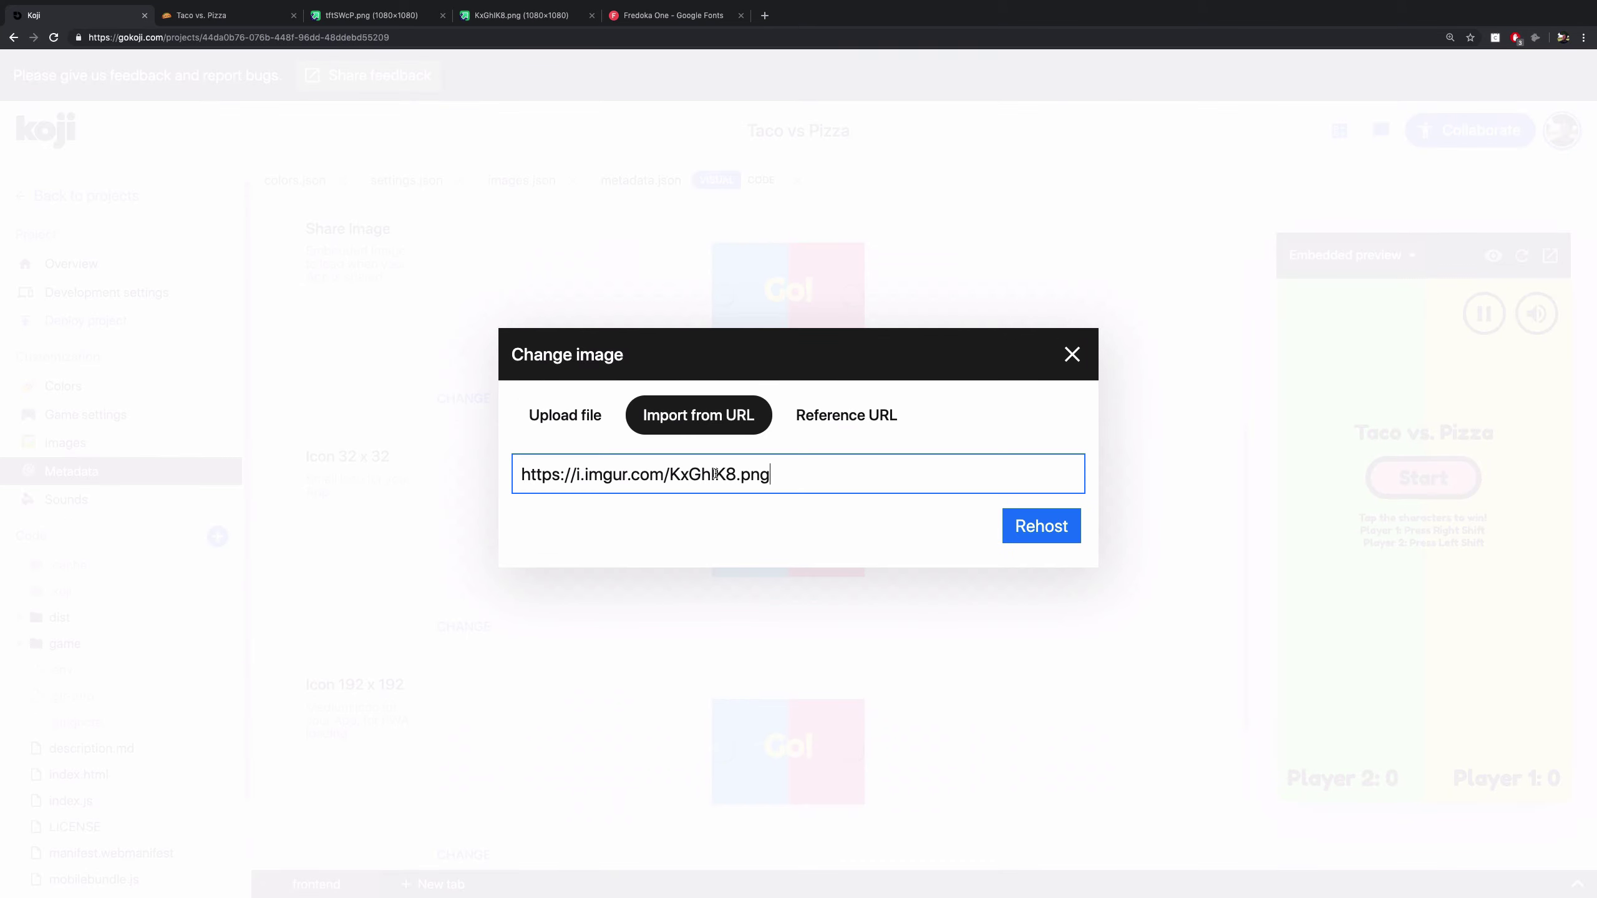
{"action": "key", "text": "Return"}
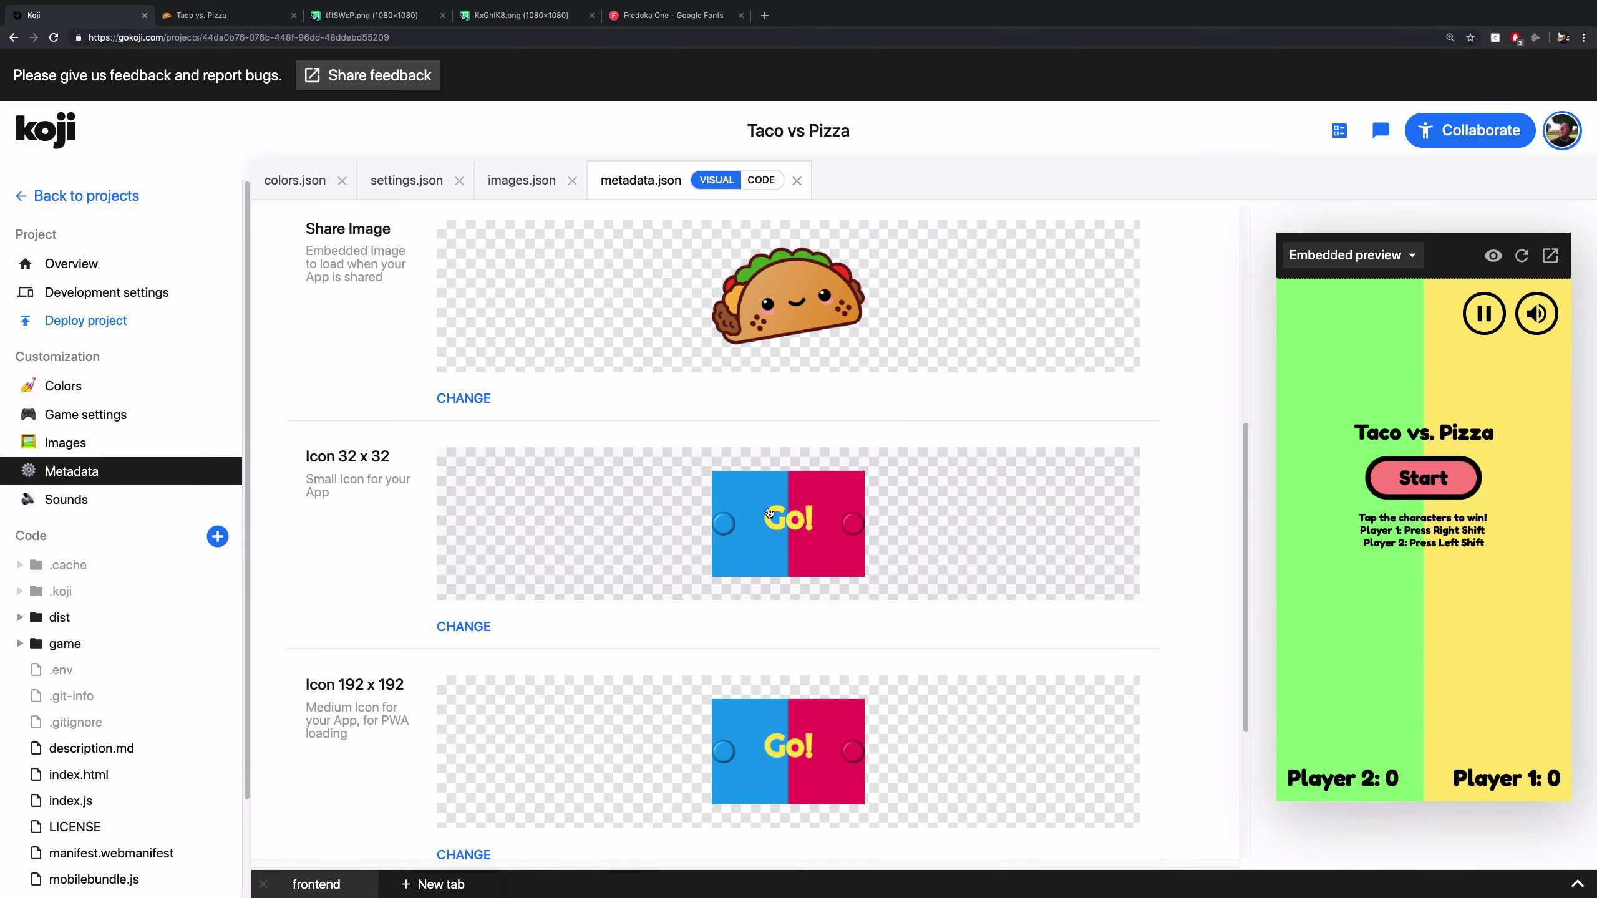
Replace the small 32 x 32 app icon with the taco picture imported from its imgur.com URL.
{"action": "left_click", "coordinate": [768, 513]}
{"action": "left_click", "coordinate": [698, 415]}
{"action": "type", "text": "https://i.imgur.com/KxGhIK8.png"}
{"action": "key", "text": "Return"}
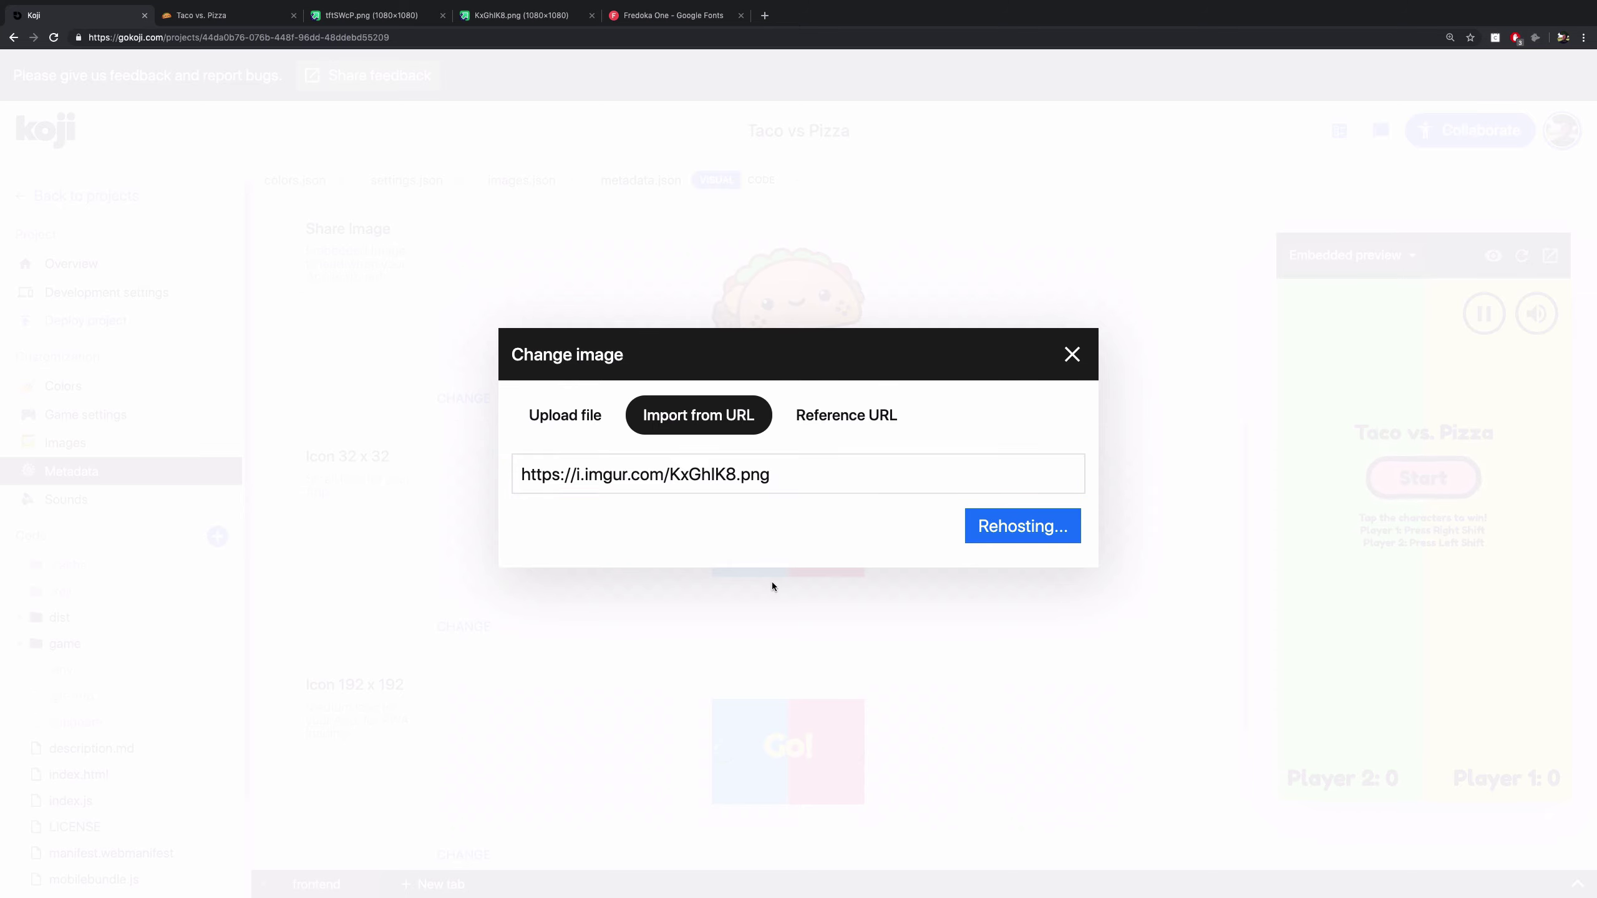
Replace the medium 192 x 192 app icon with the taco picture imported from its imgur.com URL.
{"action": "scroll", "coordinate": [754, 603], "scroll_direction": "down", "scroll_amount": 3}
{"action": "left_click", "coordinate": [786, 560]}
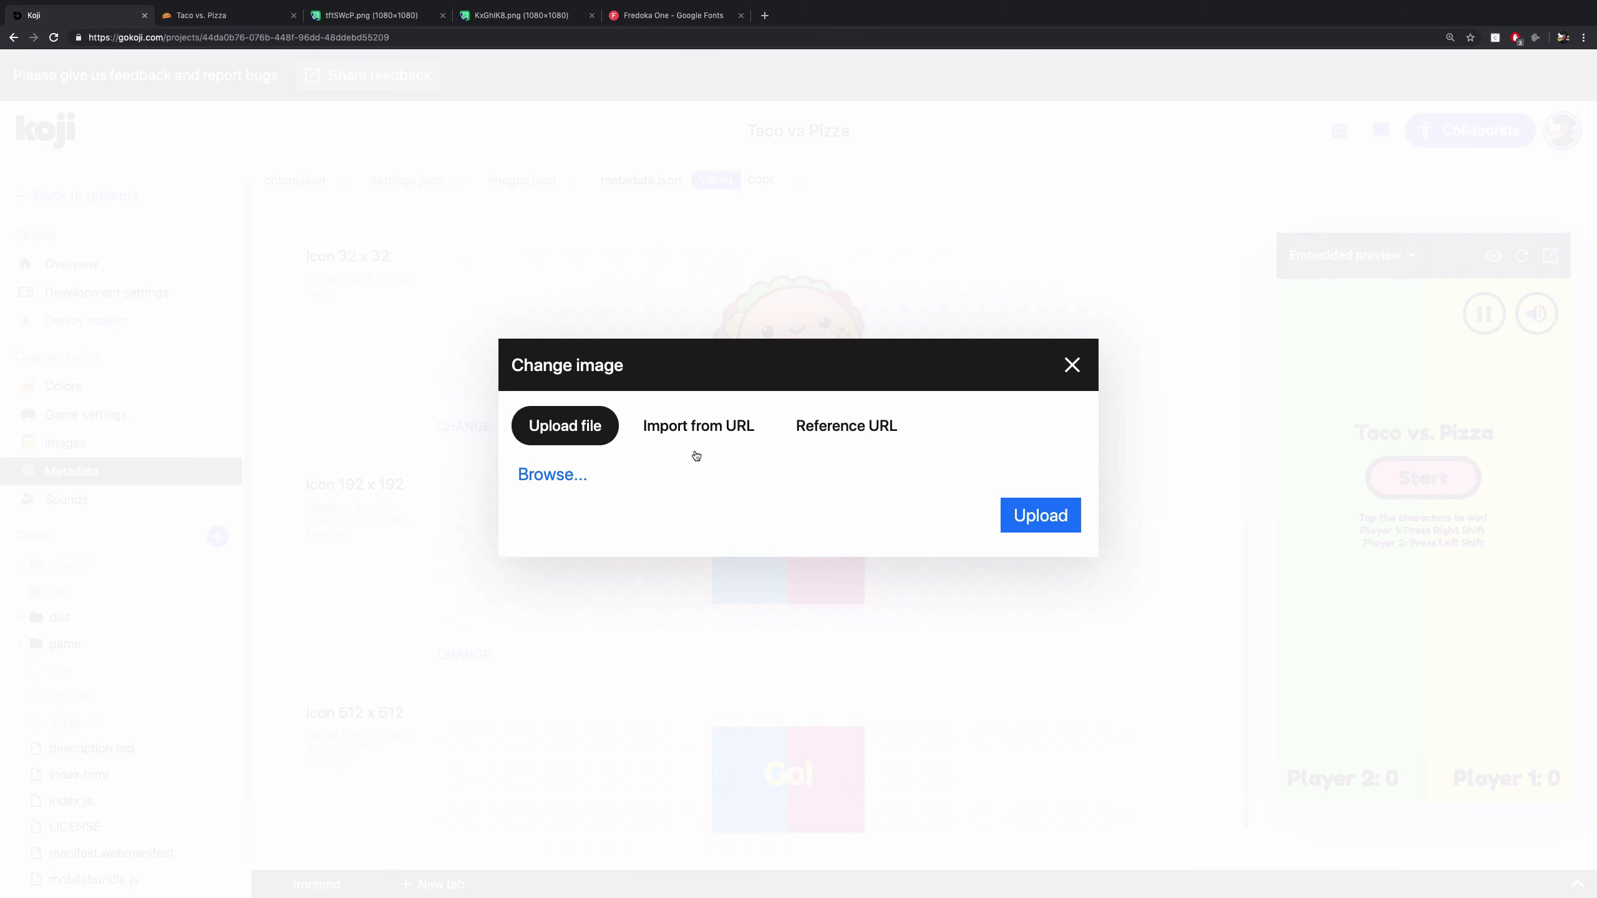
{"action": "left_click", "coordinate": [700, 434]}
{"action": "type", "text": "https://i.imgur.com/KxGhlK8.png"}
{"action": "left_click", "coordinate": [1035, 538]}
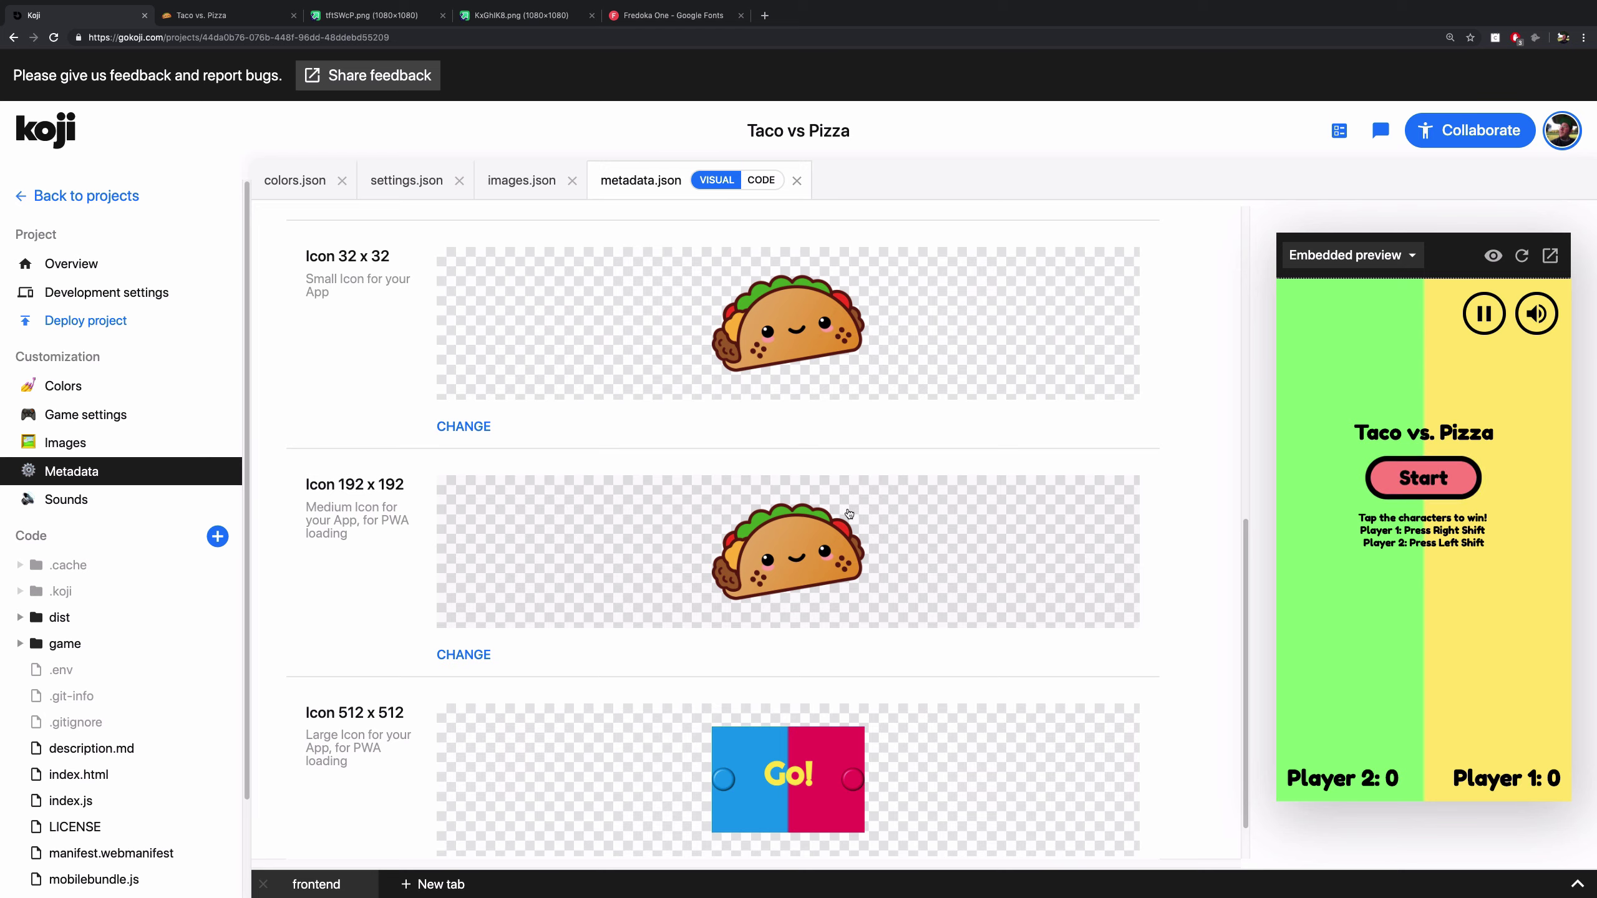
Replace the large 512 x 512 app icon with the taco picture imported from its imgur.com URL.
{"action": "scroll", "coordinate": [845, 512], "scroll_direction": "down", "scroll_amount": 1}
{"action": "left_click", "coordinate": [758, 753]}
{"action": "left_click", "coordinate": [691, 425]}
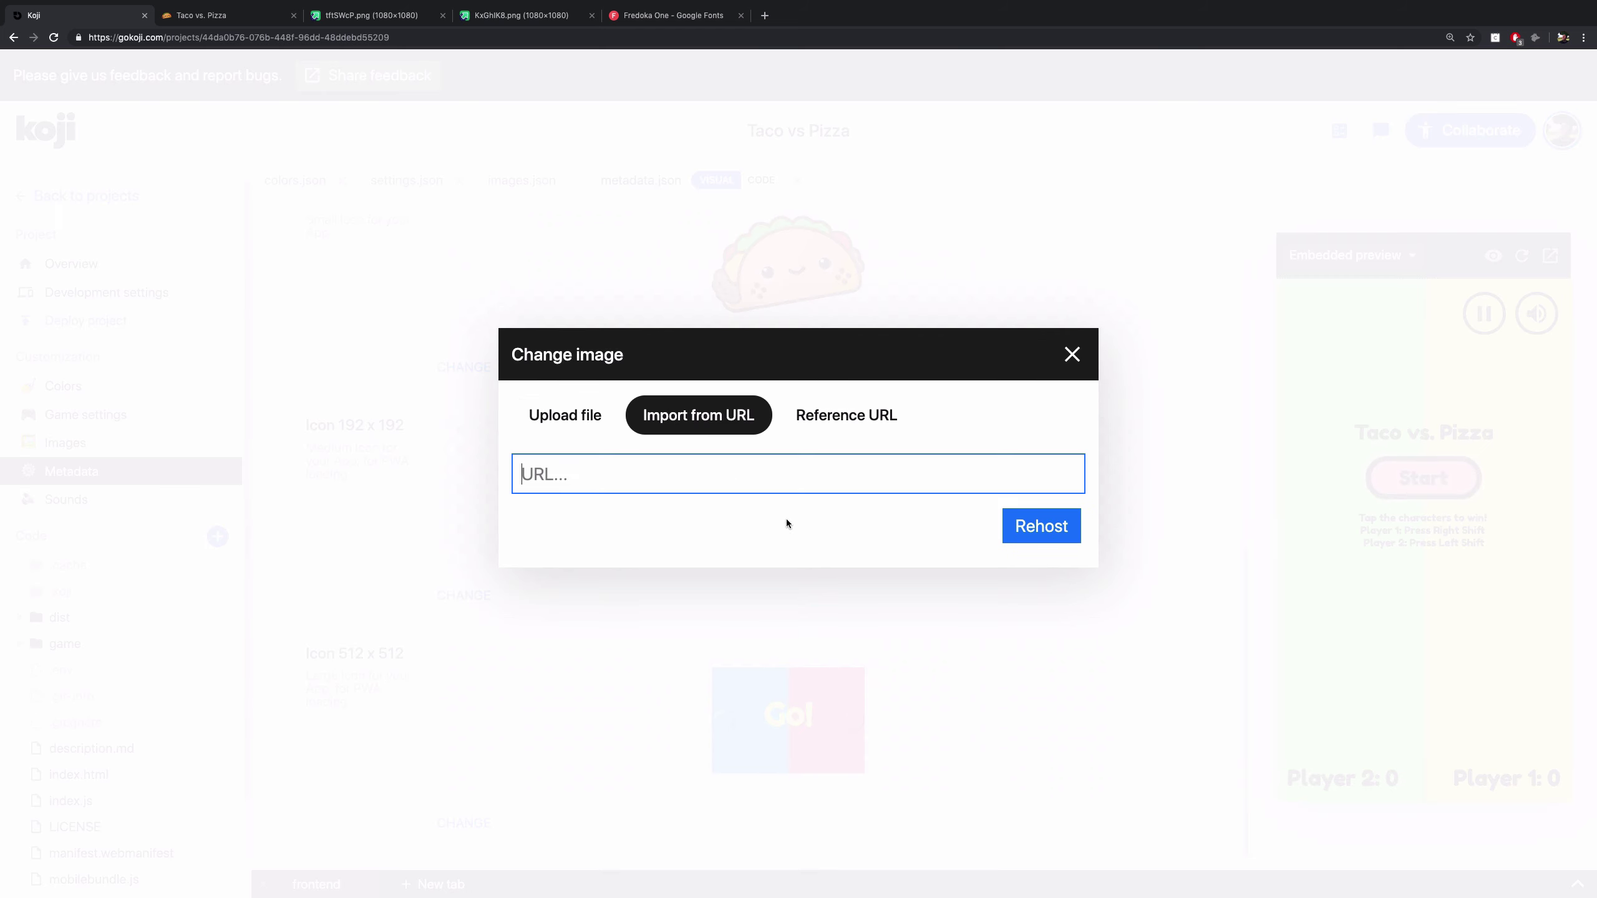
{"action": "type", "text": "https://i.imgur.com/KxGhIK8.png"}
{"action": "left_click", "coordinate": [1037, 536]}
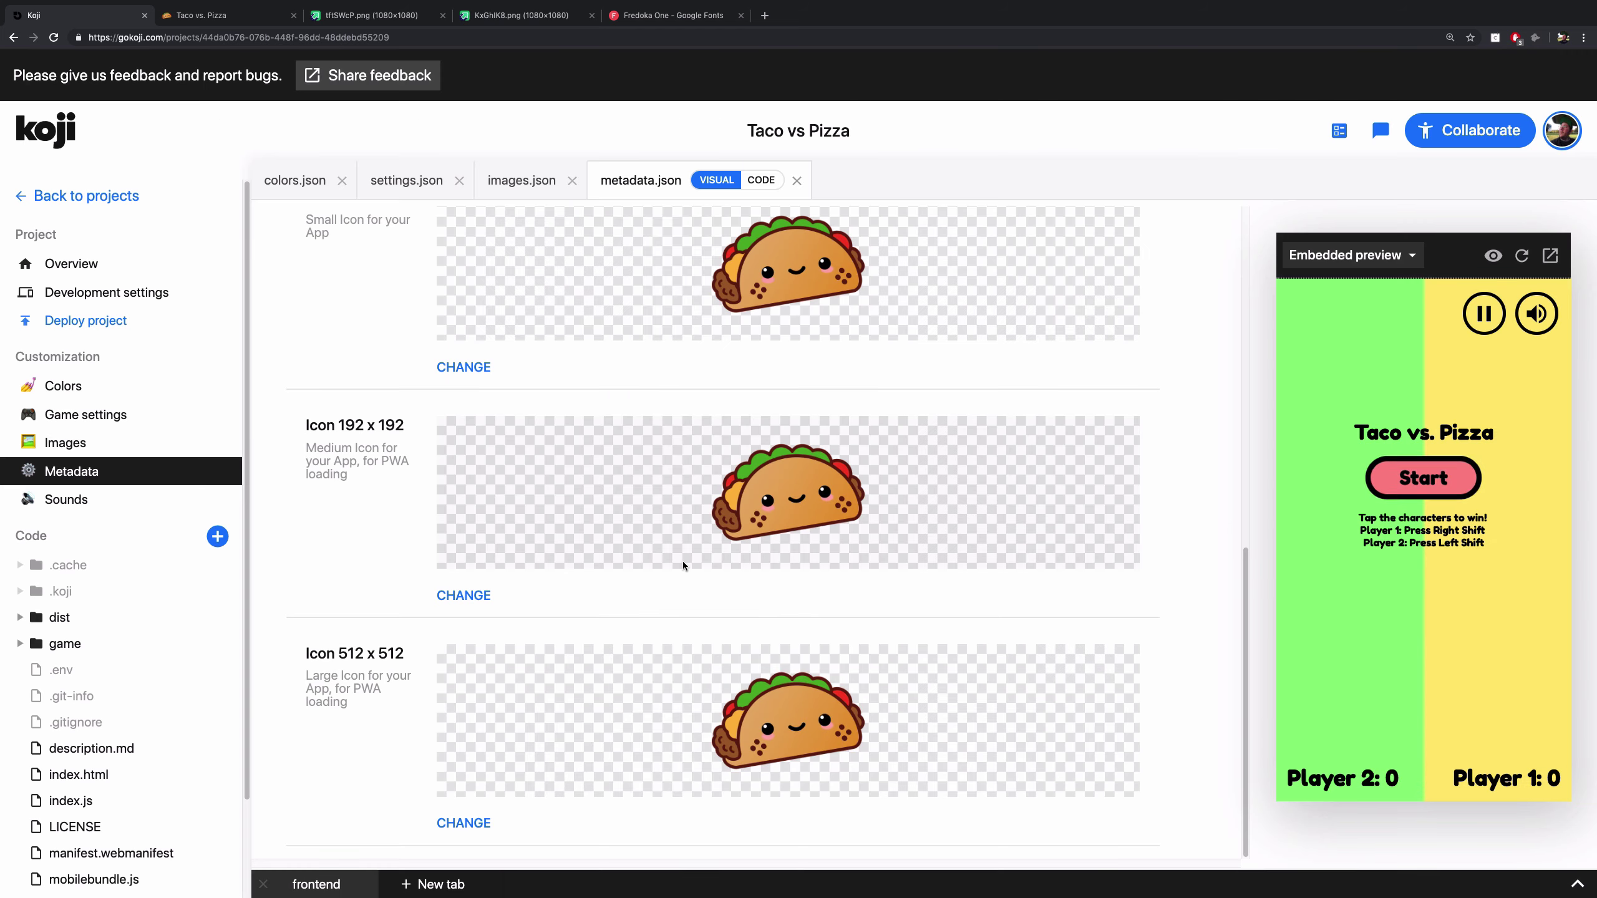
Listen to the game's background music and replace it with the uploaded file MagikStudio_-_Funny_Gypsy_Swing.mp3 from the Desktop.
{"action": "left_click", "coordinate": [101, 504]}
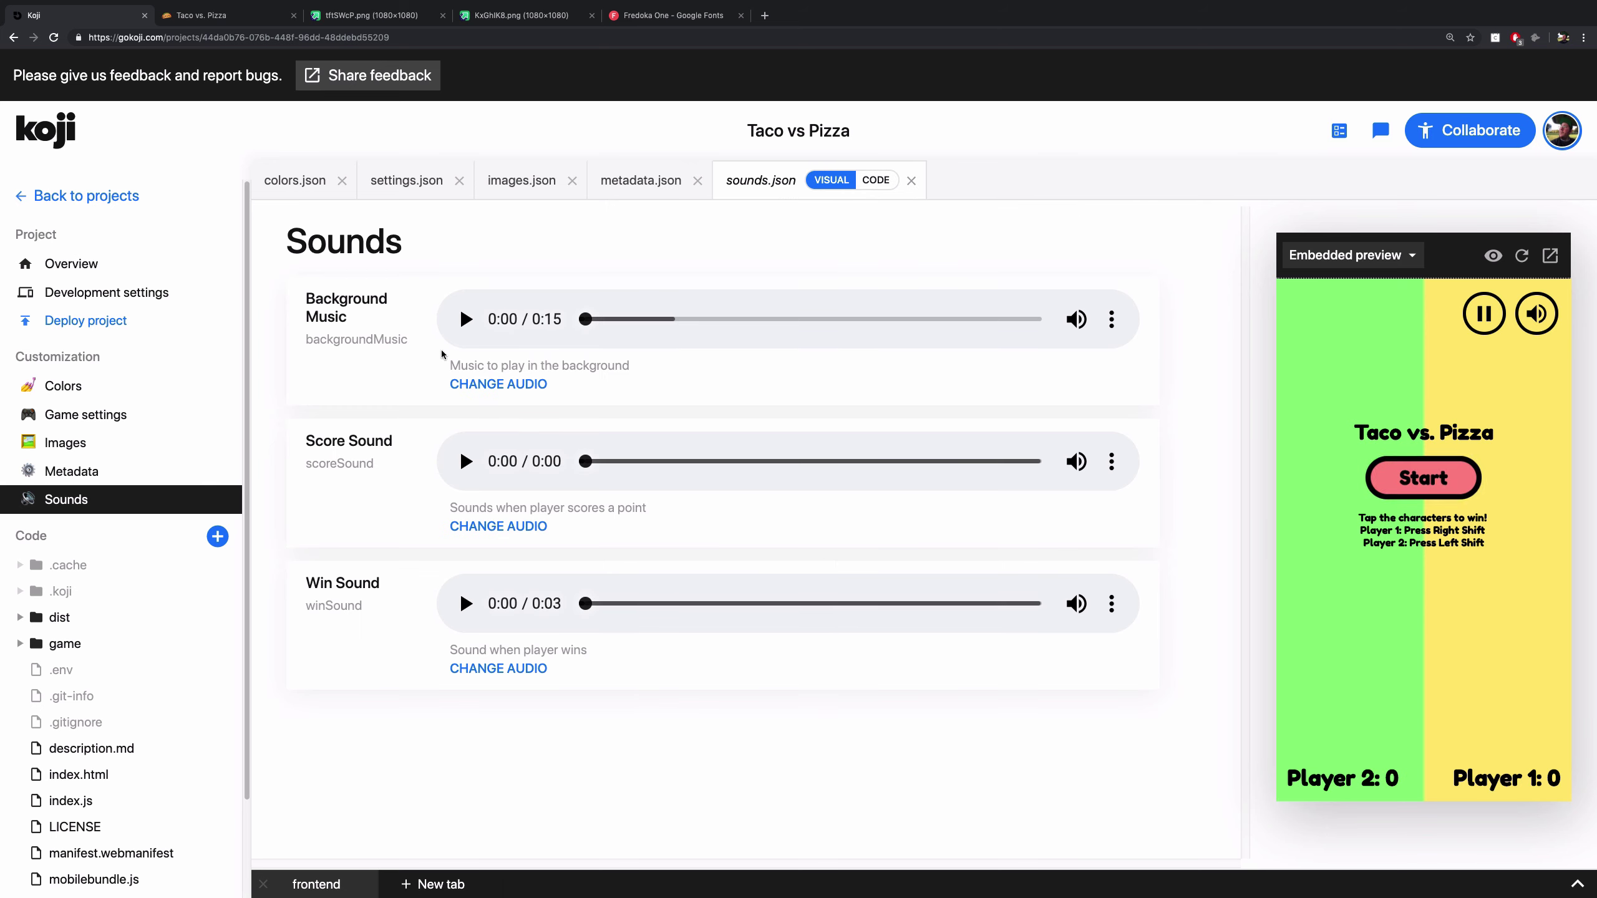
{"action": "left_click", "coordinate": [464, 321]}
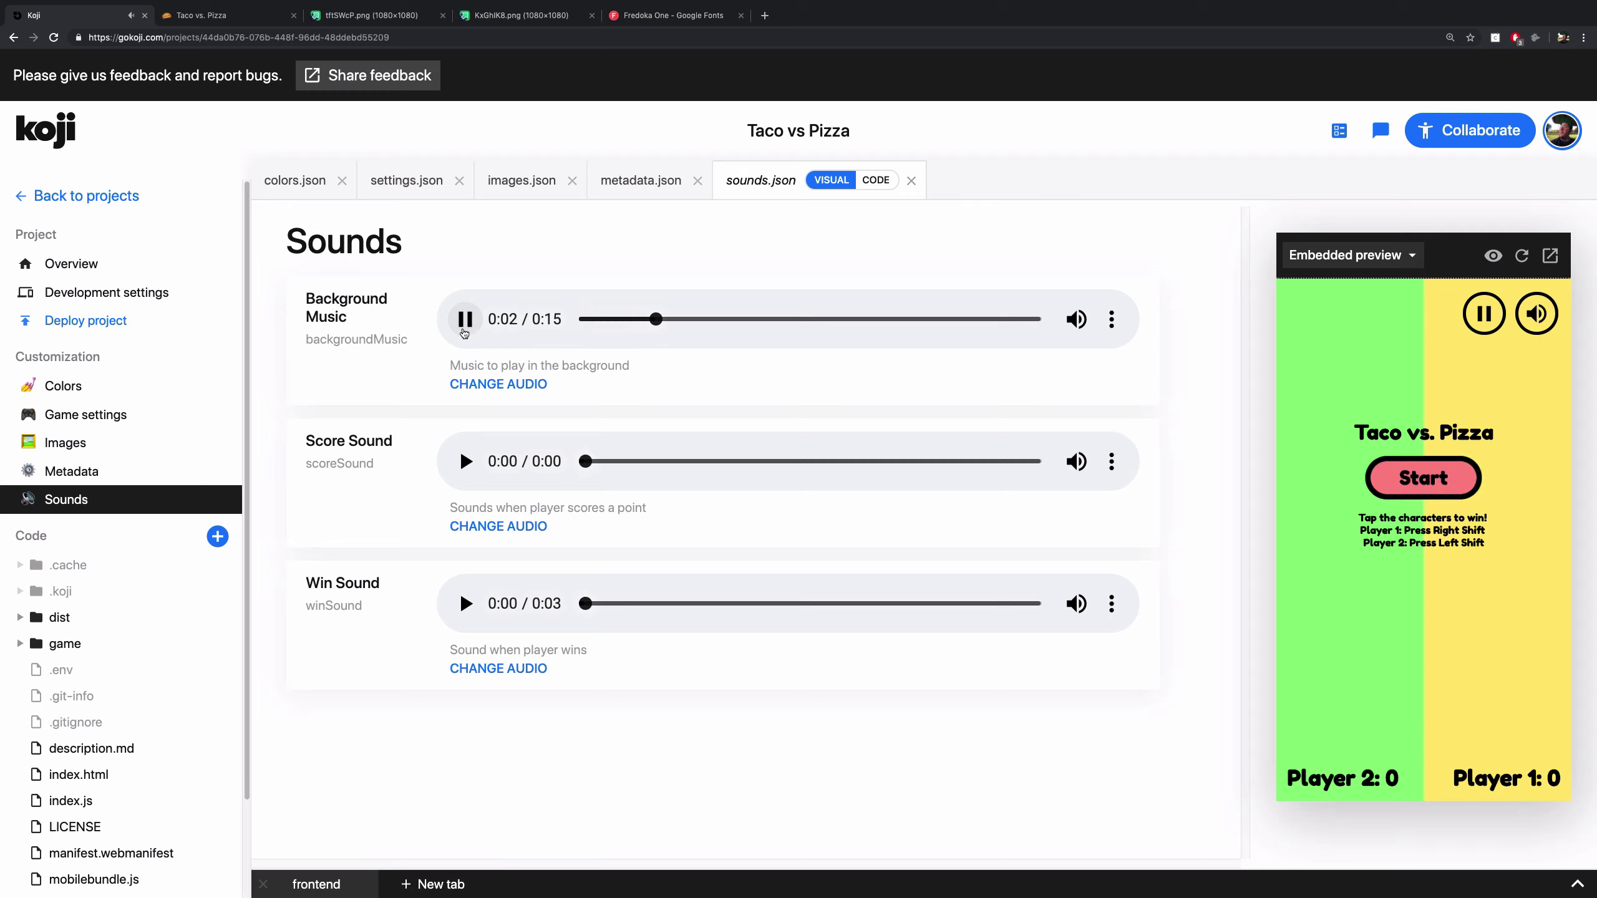
{"action": "left_click", "coordinate": [465, 320]}
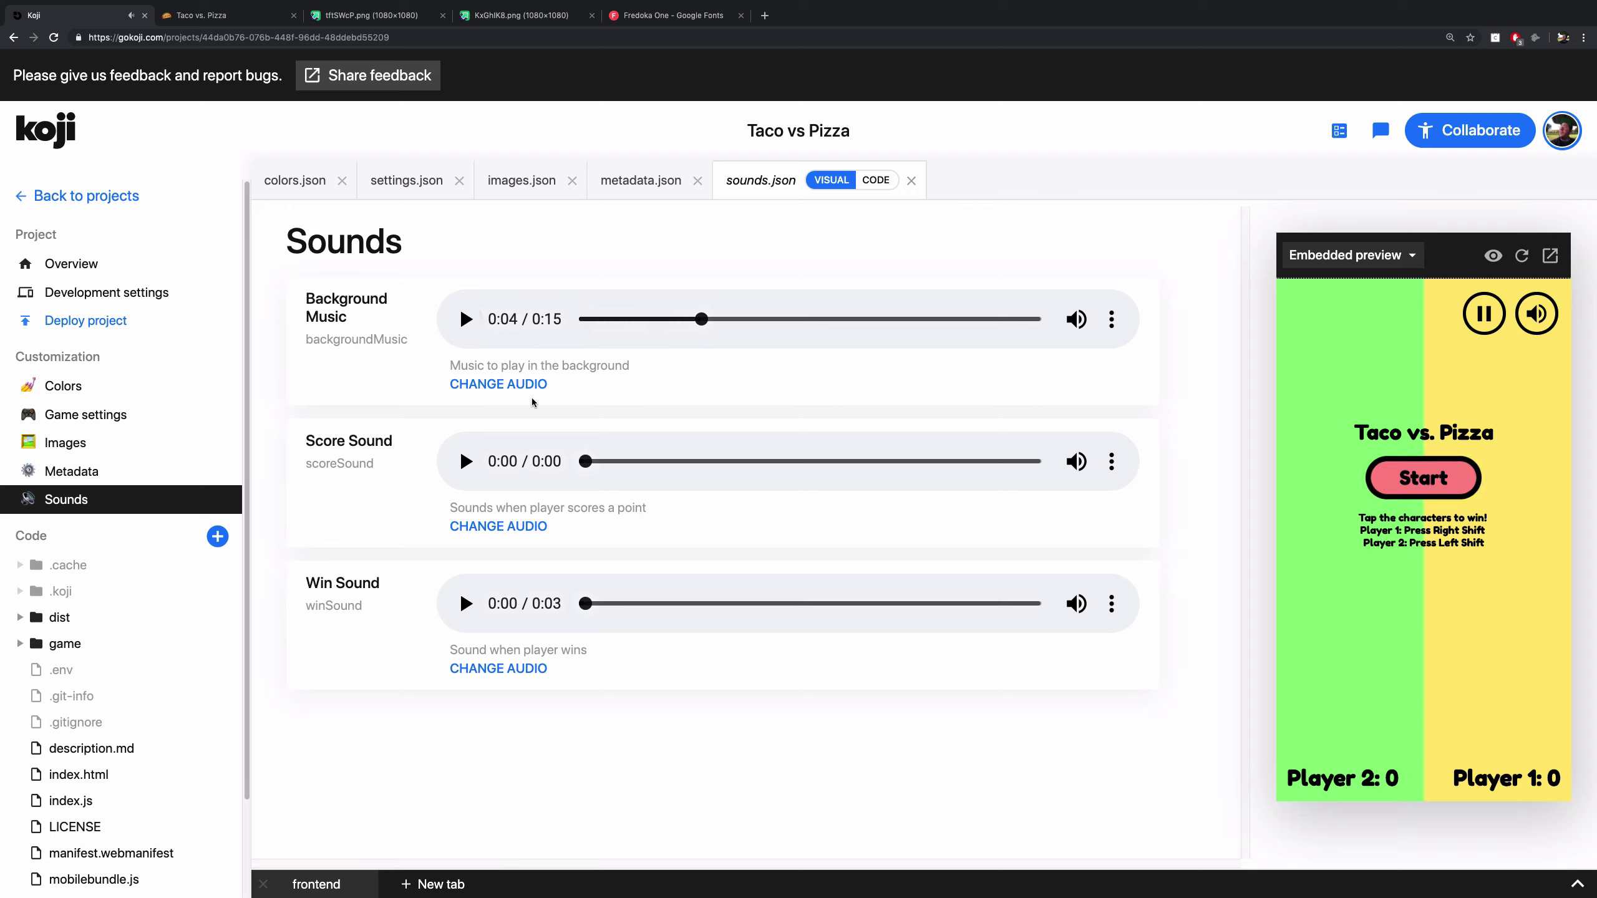
{"action": "left_click", "coordinate": [523, 385]}
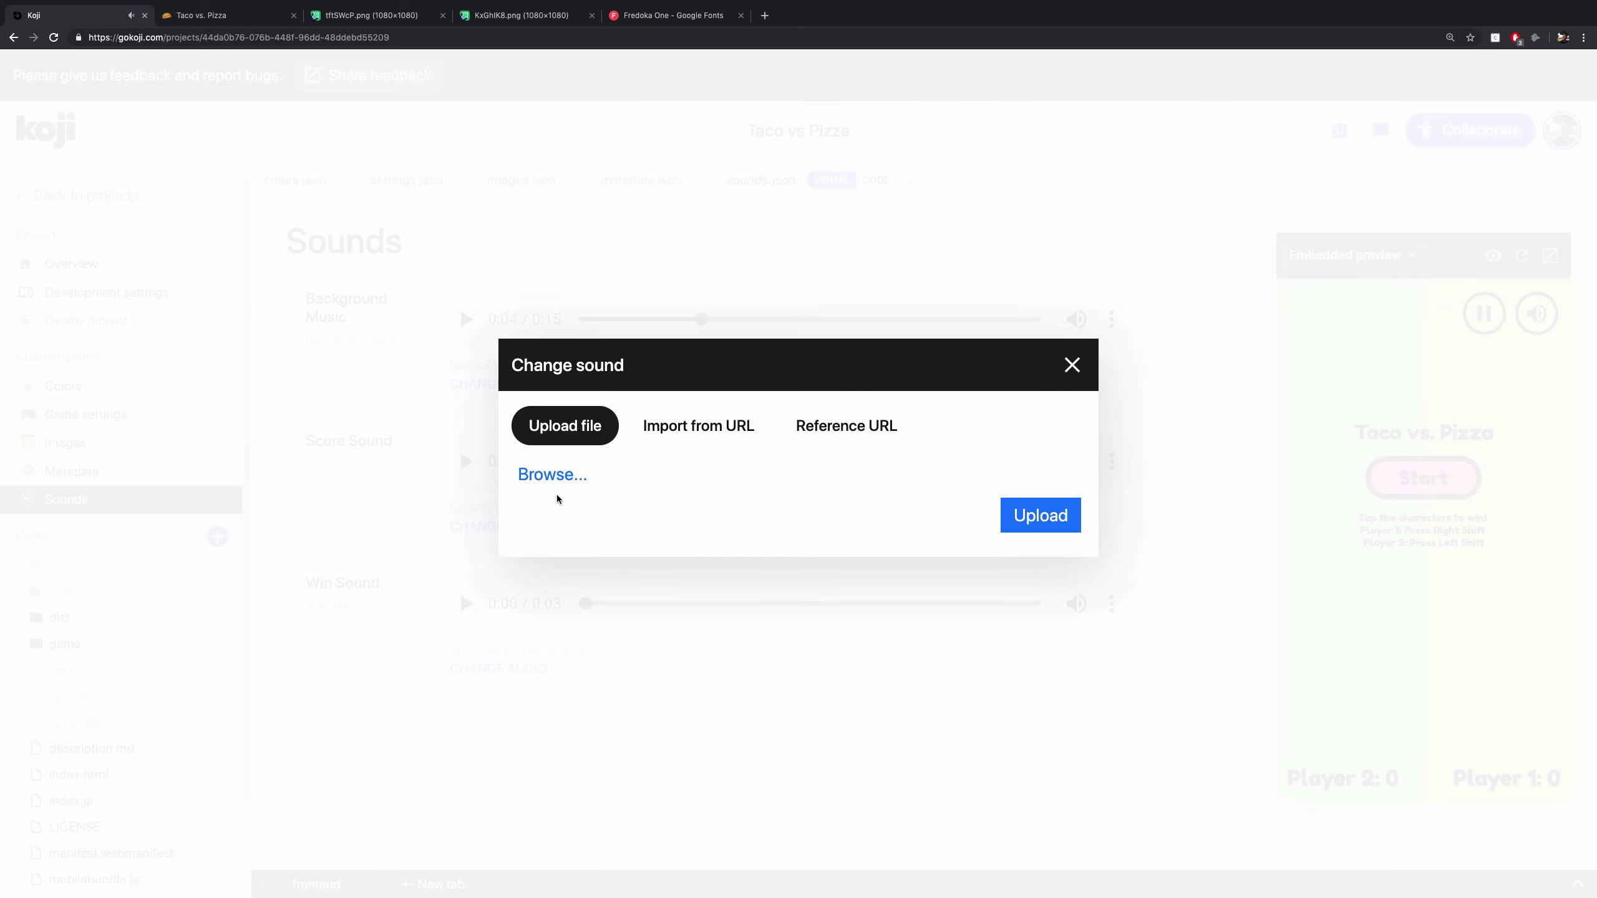
{"action": "left_click", "coordinate": [587, 474]}
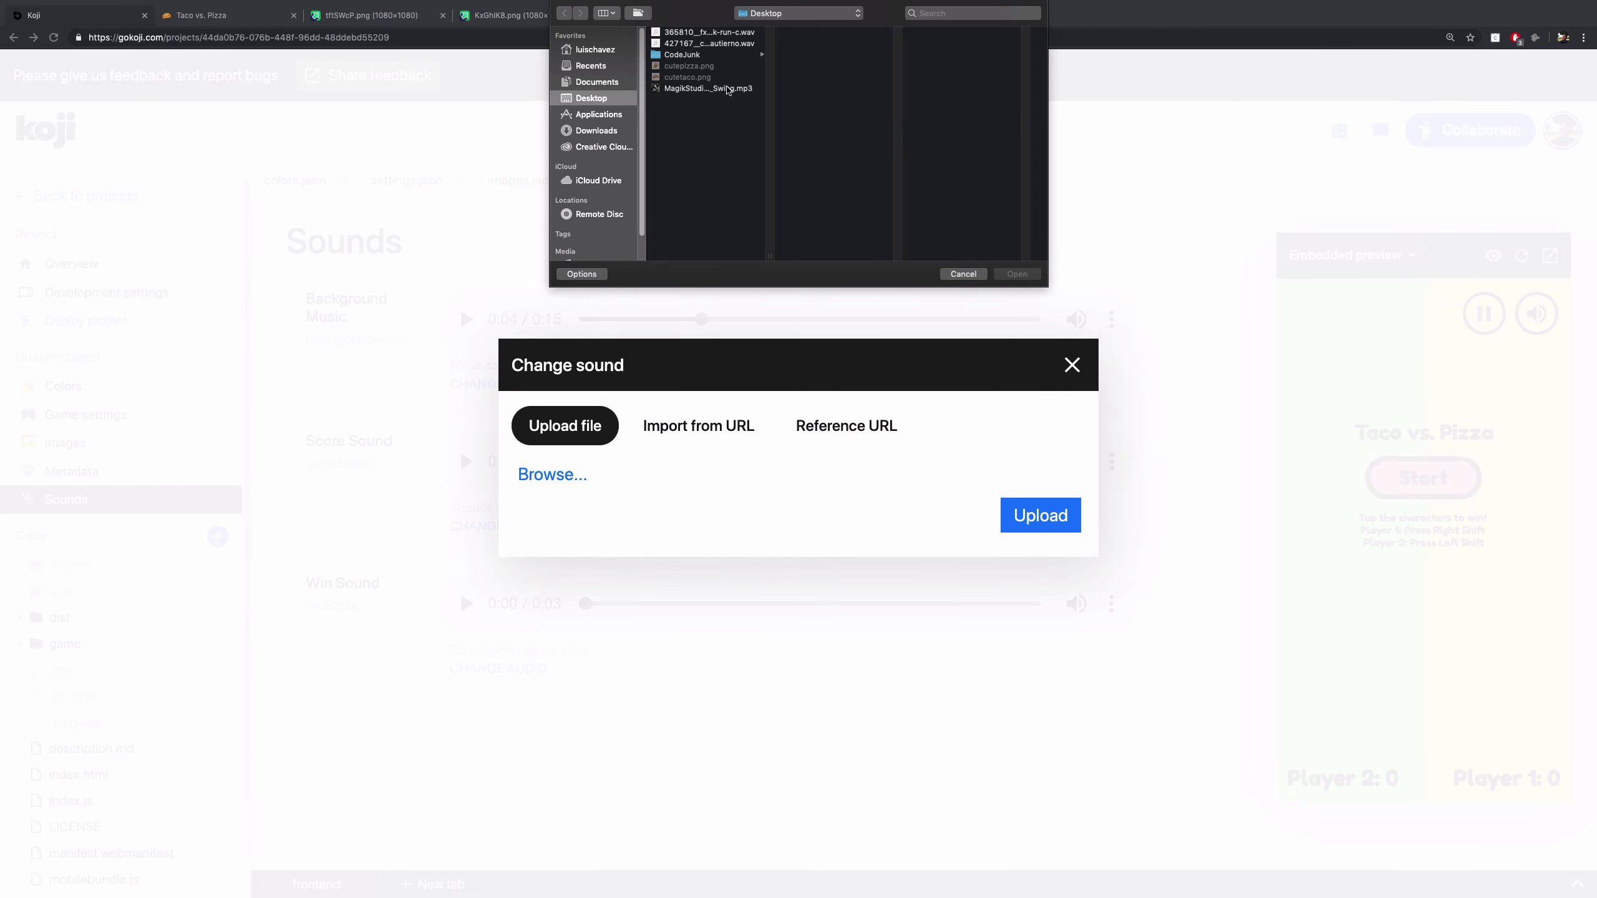
{"action": "left_click", "coordinate": [698, 88]}
{"action": "left_click", "coordinate": [907, 97]}
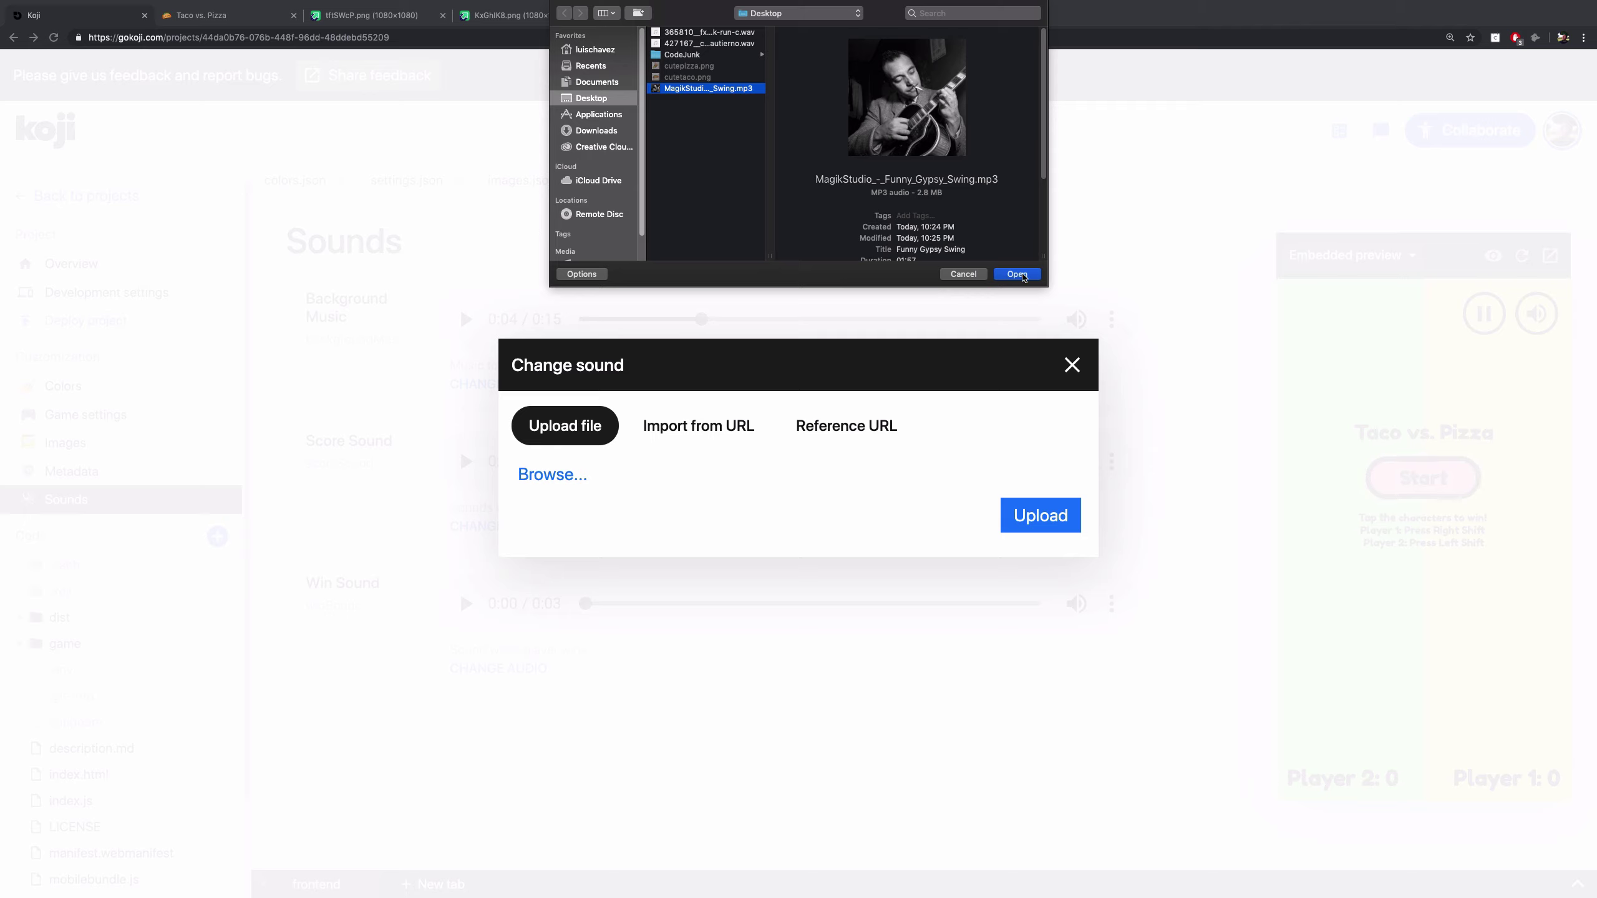
{"action": "left_click", "coordinate": [1017, 274]}
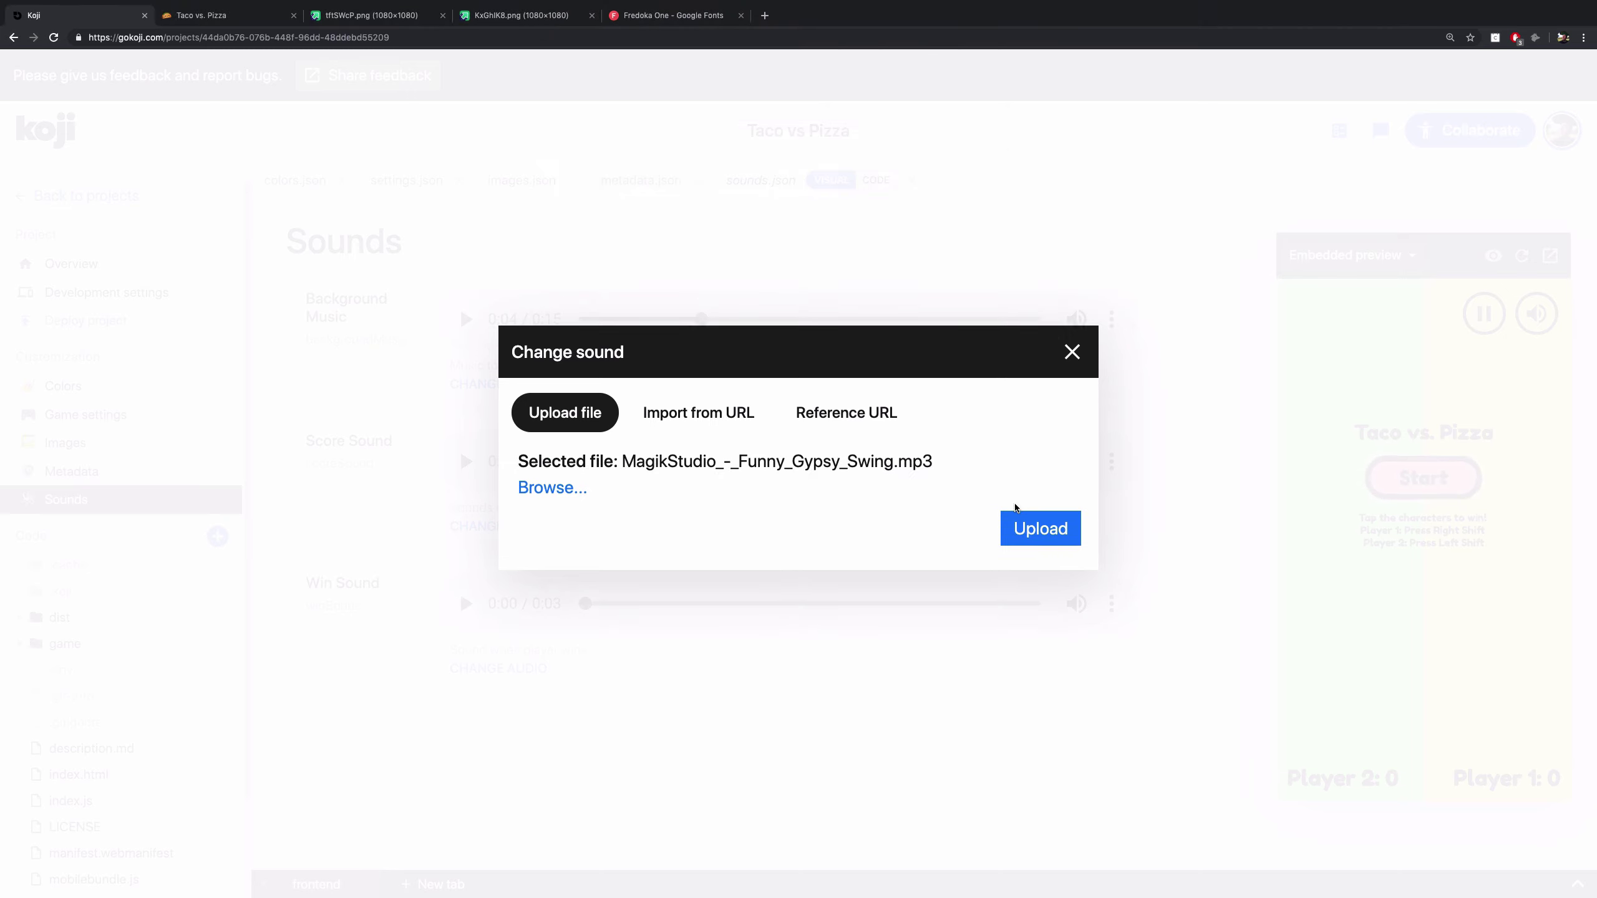
{"action": "left_click", "coordinate": [1024, 539]}
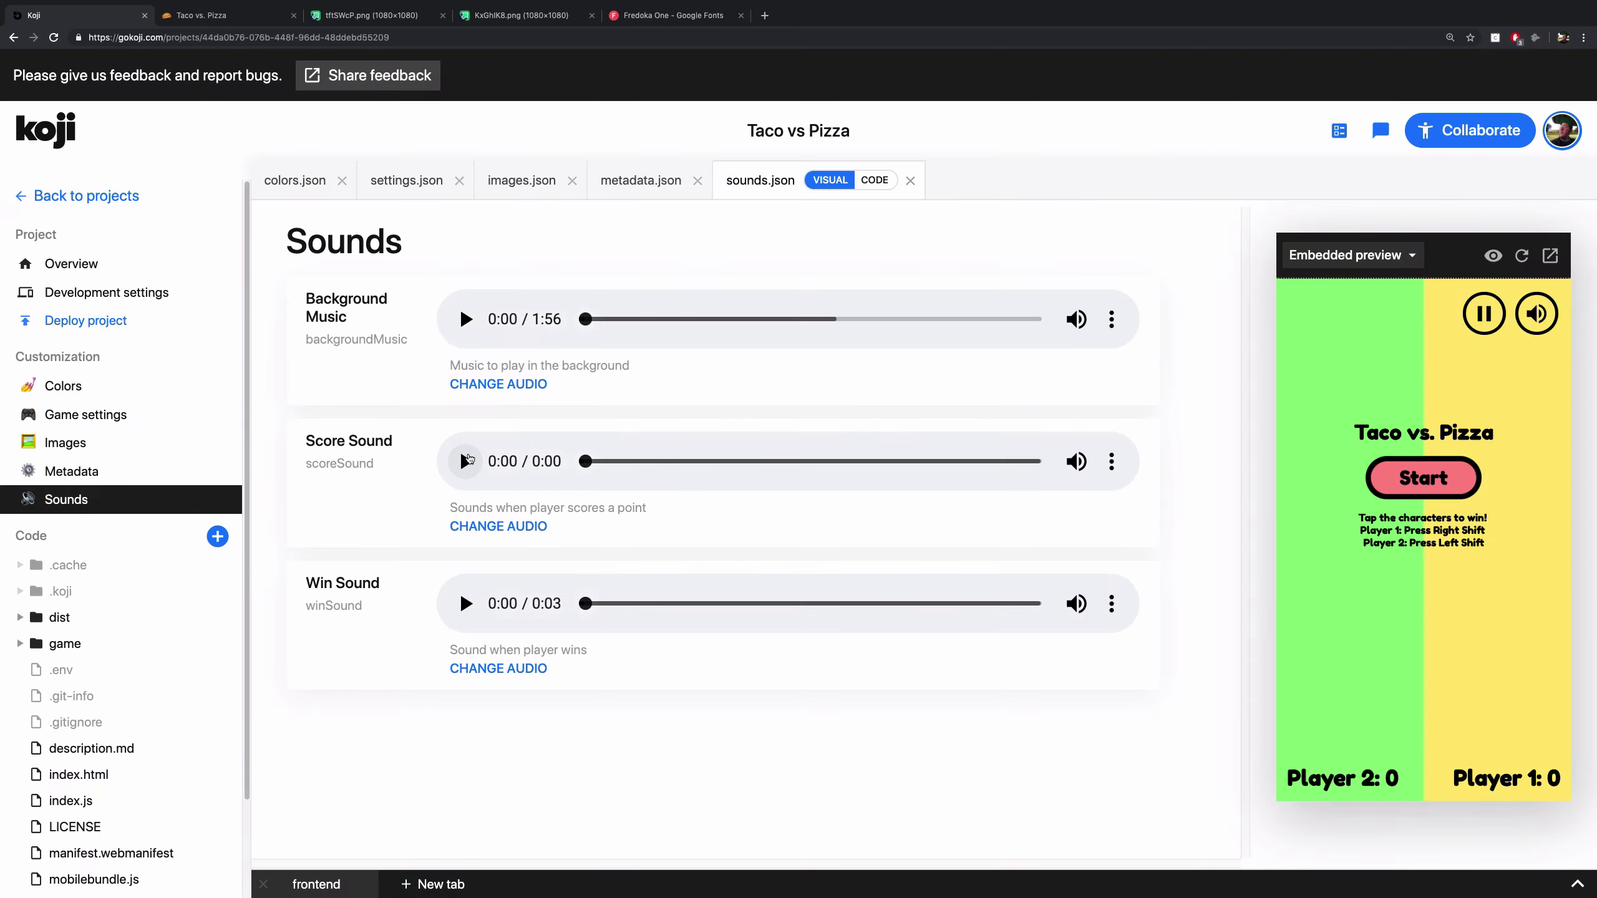
Listen to the score sound and replace it with the uploaded file 427167__caap__15-perritoguautierno.wav from the Desktop.
{"action": "left_click", "coordinate": [466, 463]}
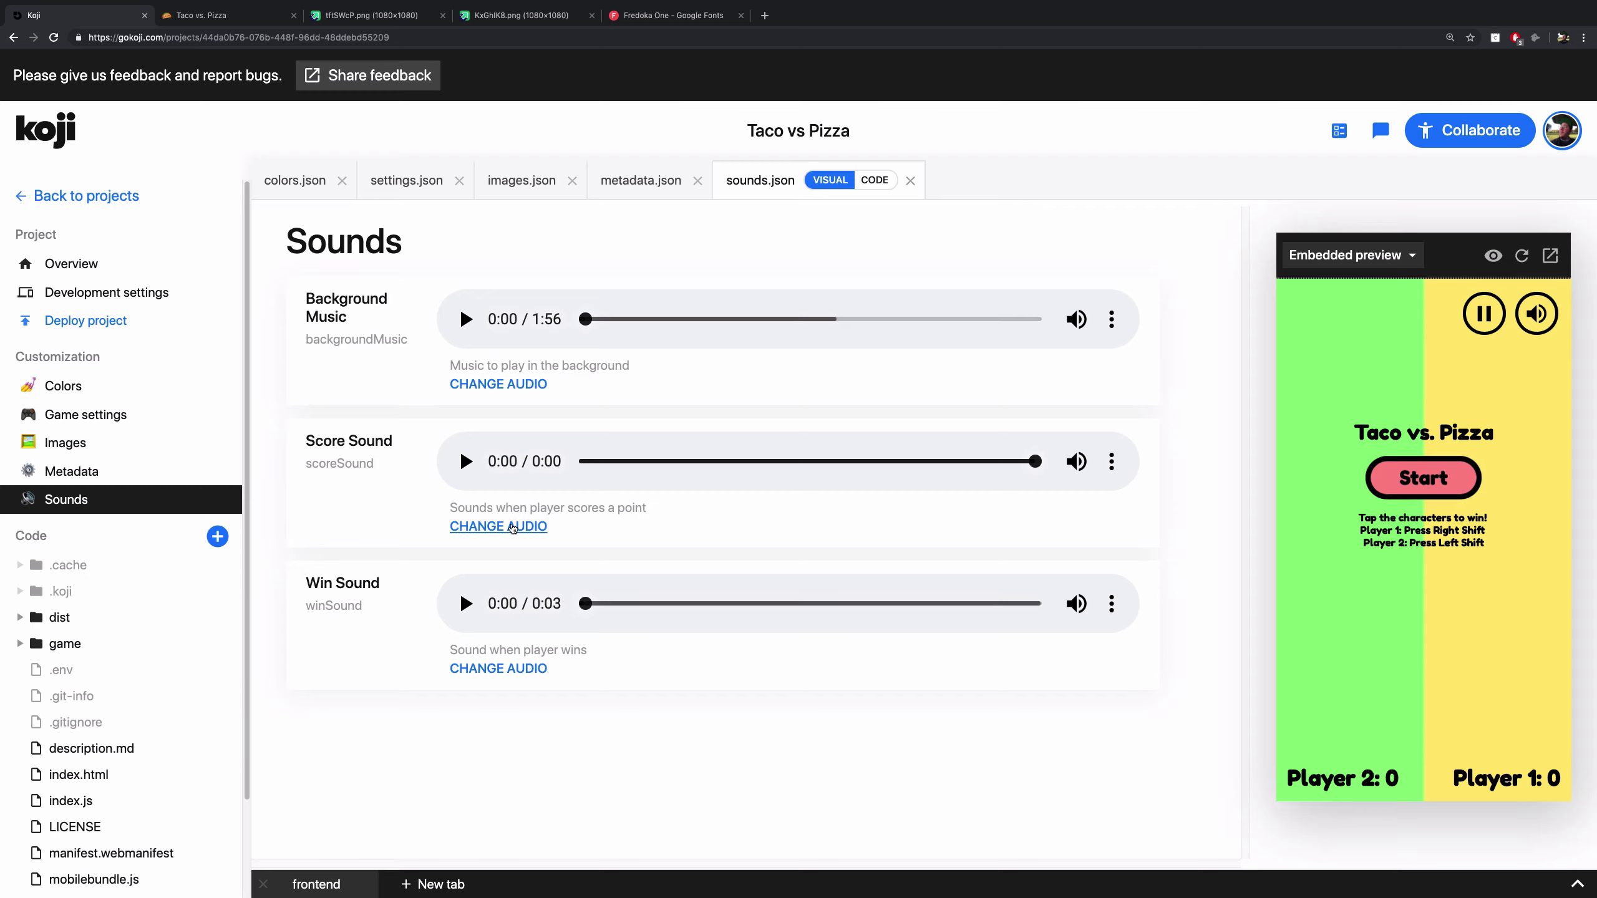
{"action": "left_click", "coordinate": [514, 525]}
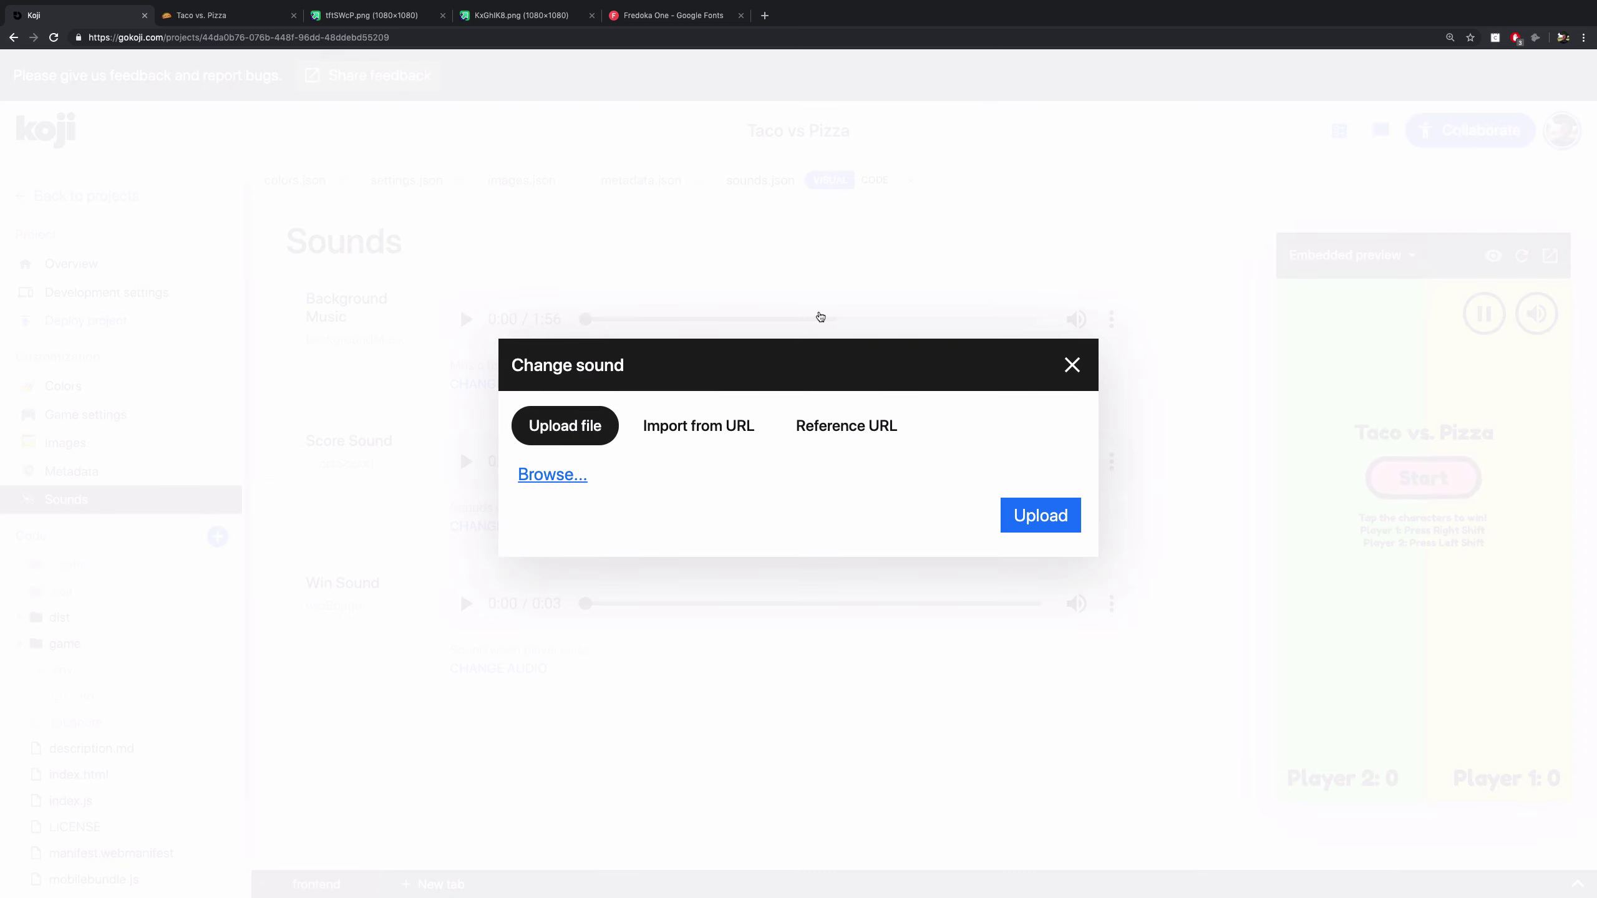
{"action": "left_click", "coordinate": [710, 43]}
{"action": "left_click", "coordinate": [910, 98]}
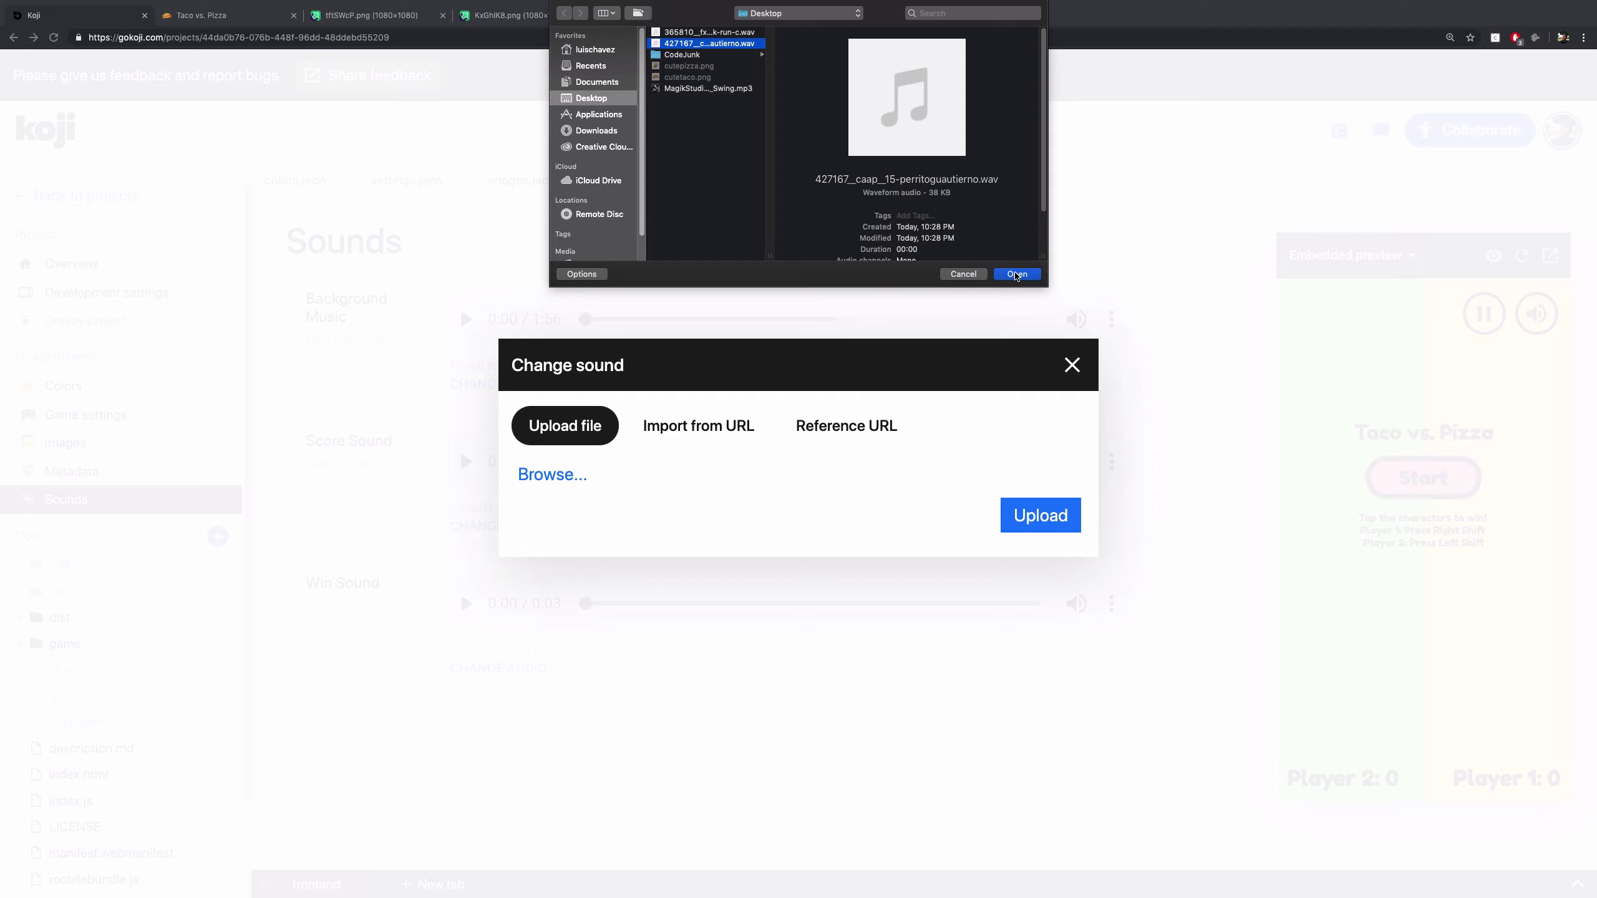
{"action": "left_click", "coordinate": [1017, 275]}
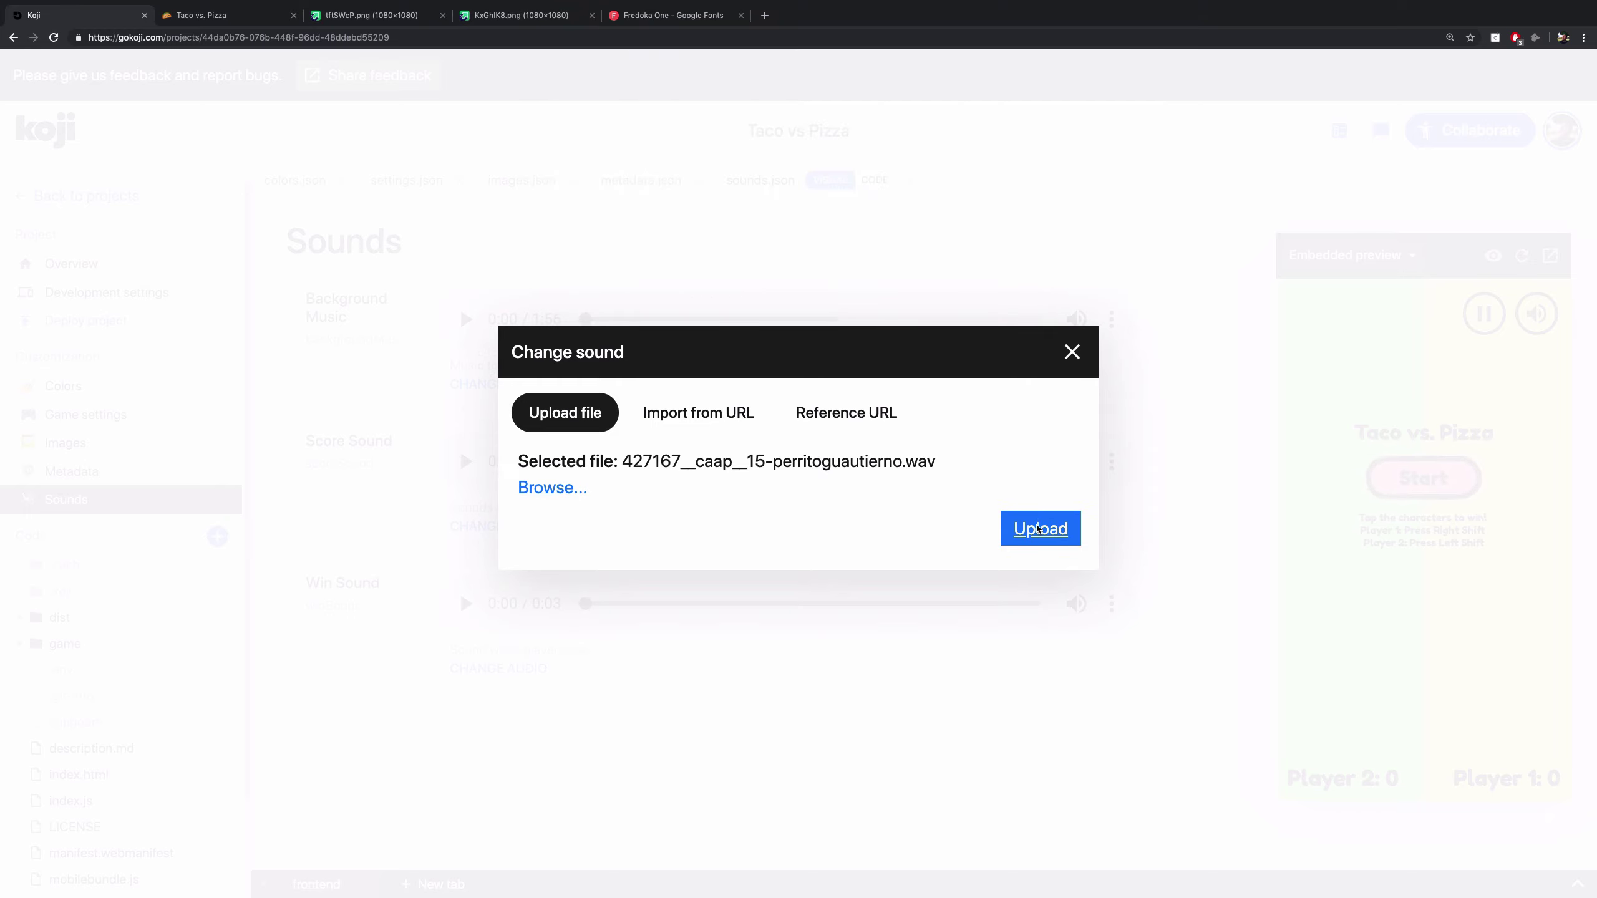
{"action": "left_click", "coordinate": [1038, 529]}
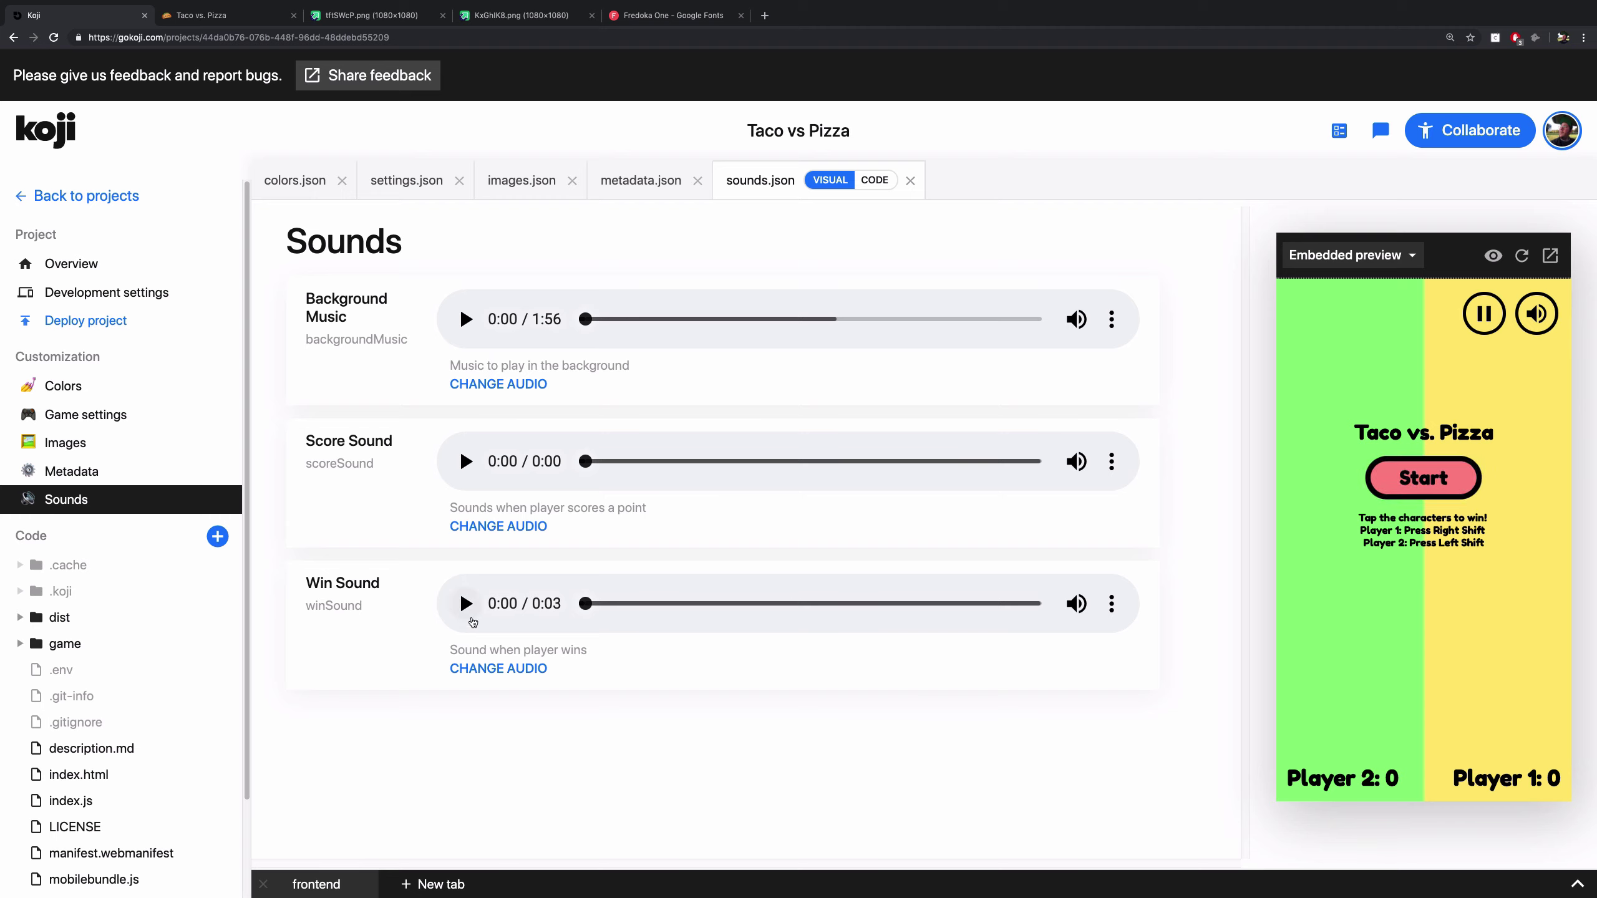
Listen to the win sound and start a test match in the game preview opened in its own browser tab.
{"action": "left_click", "coordinate": [467, 611]}
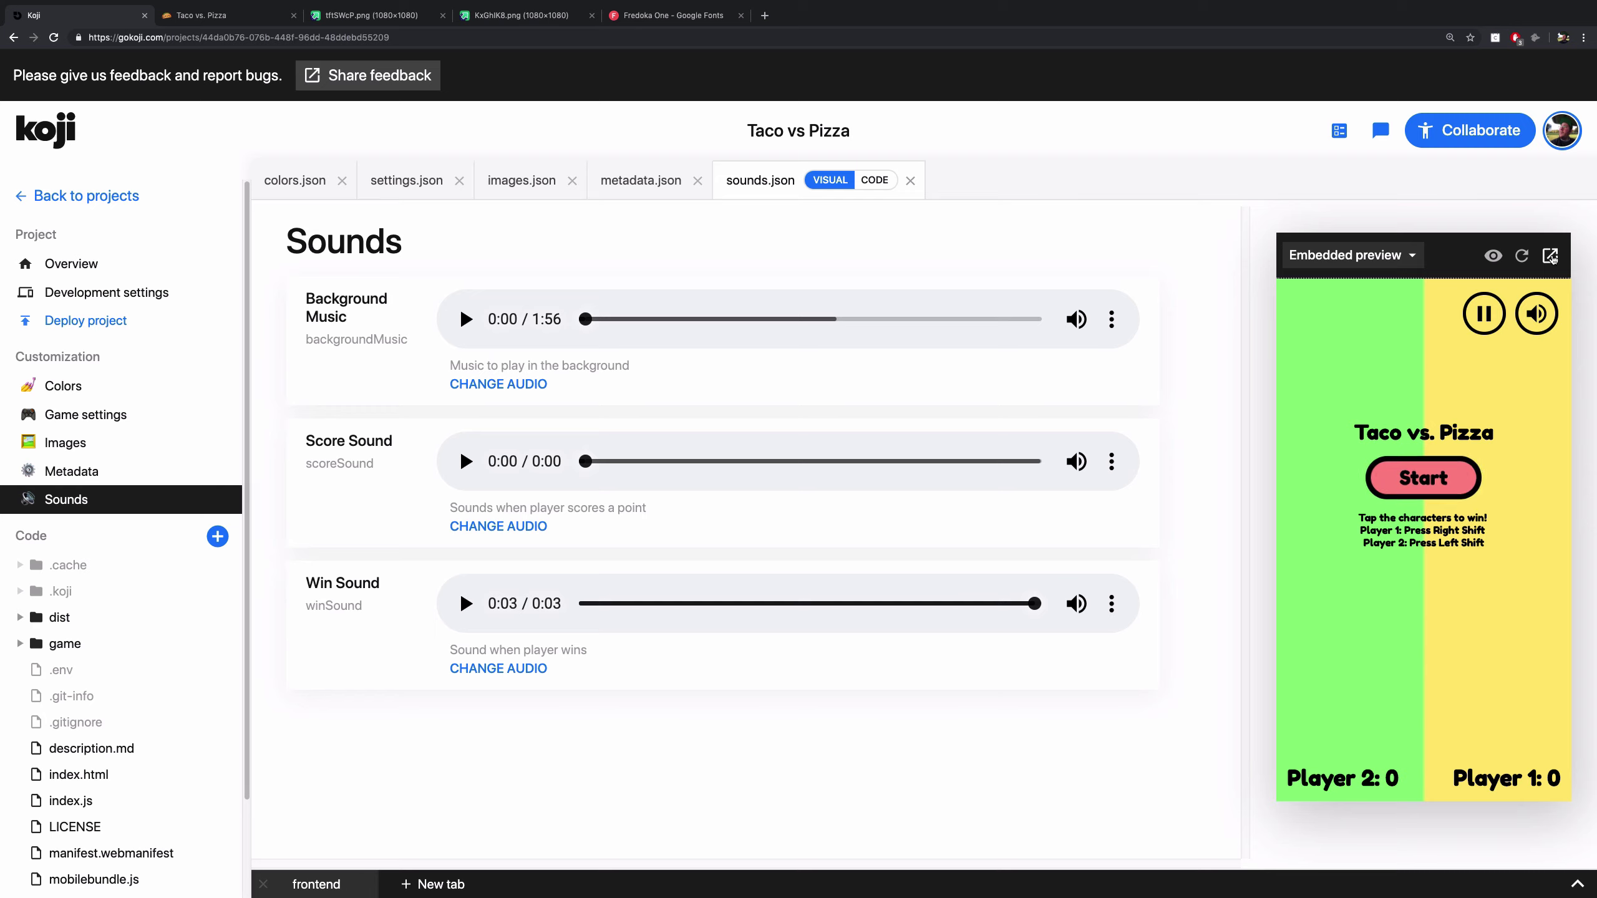
{"action": "left_click", "coordinate": [1550, 255]}
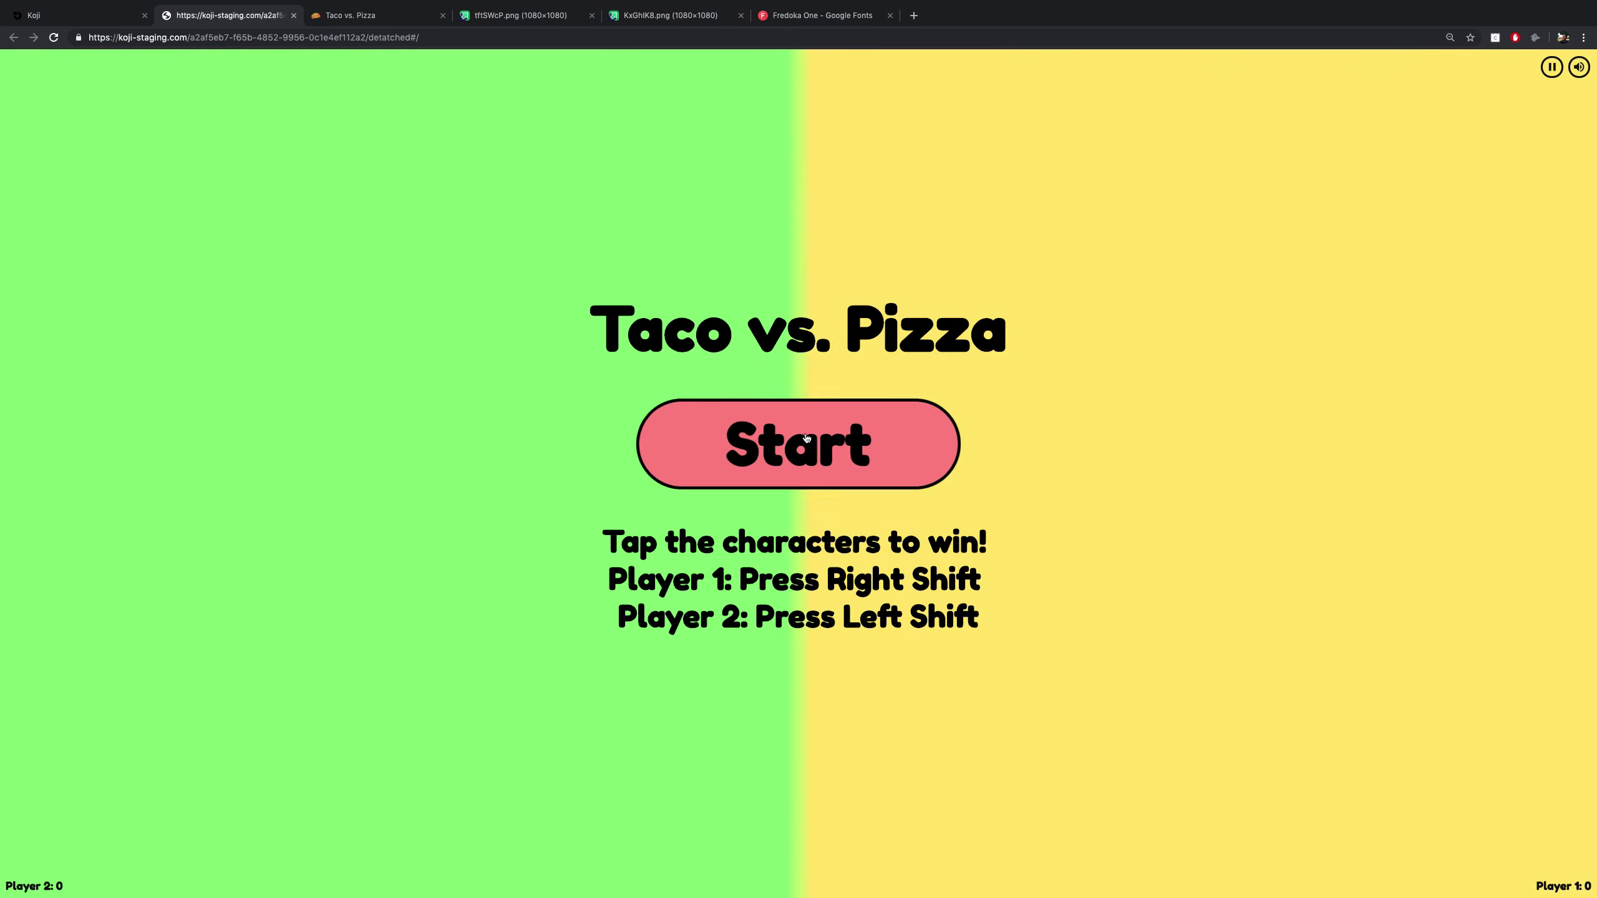
{"action": "left_click", "coordinate": [837, 446]}
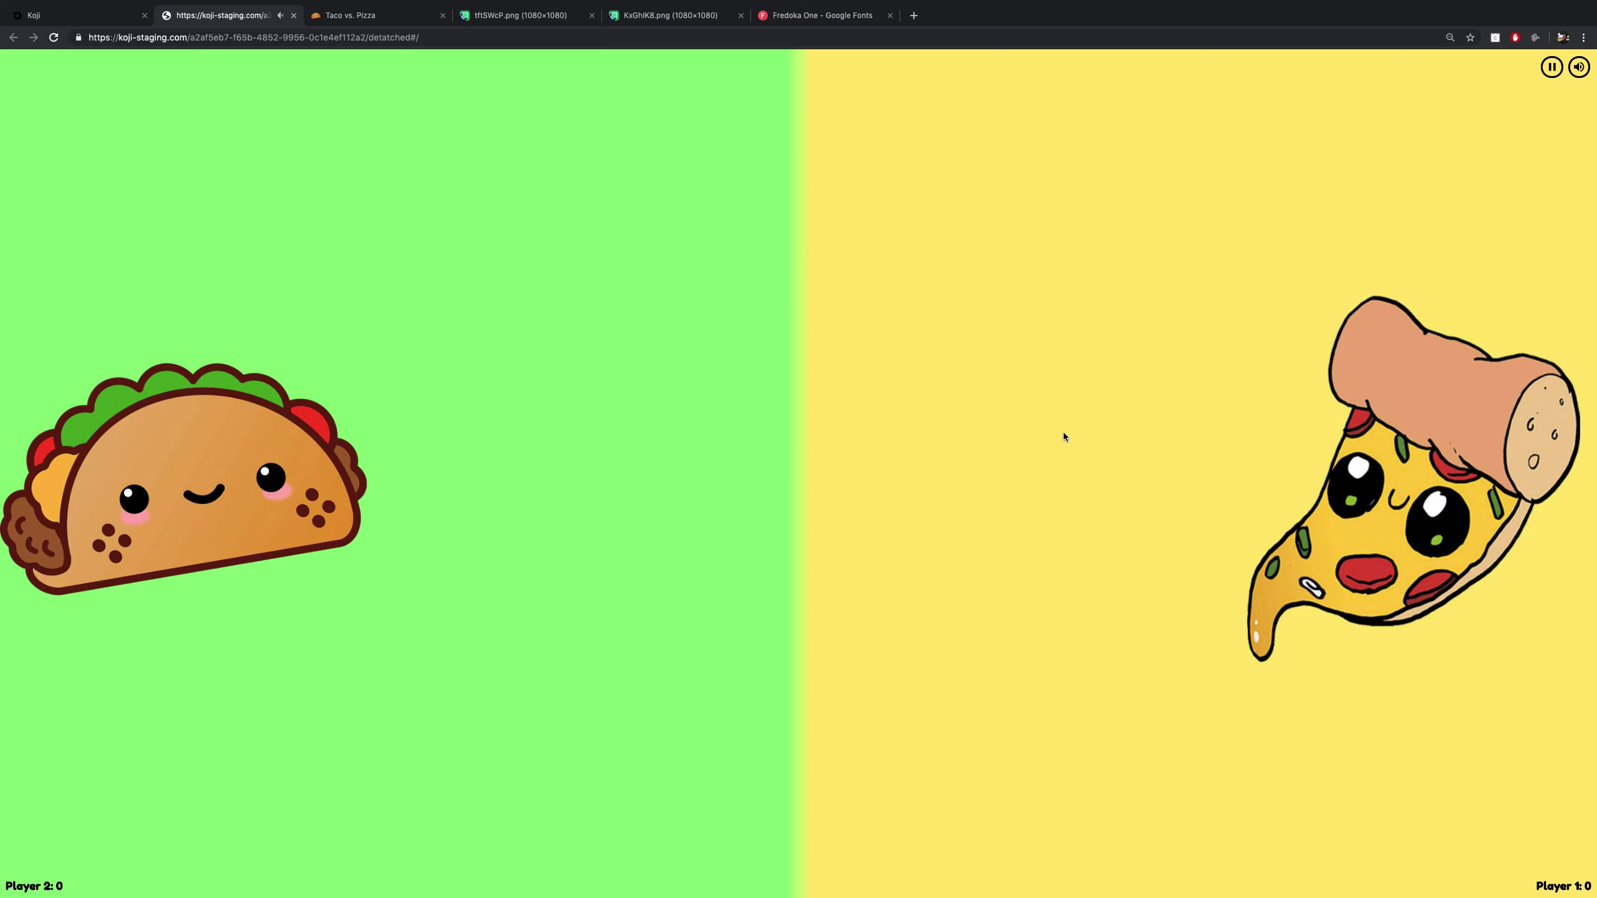
Play the test match, scoring mostly for Player 1 until that player wins, and close the preview tab.
{"action": "key", "text": "Right"}
{"action": "key", "text": "Right"}
{"action": "key", "text": "Right"}
{"action": "key", "text": "Right"}
{"action": "key", "text": "Right"}
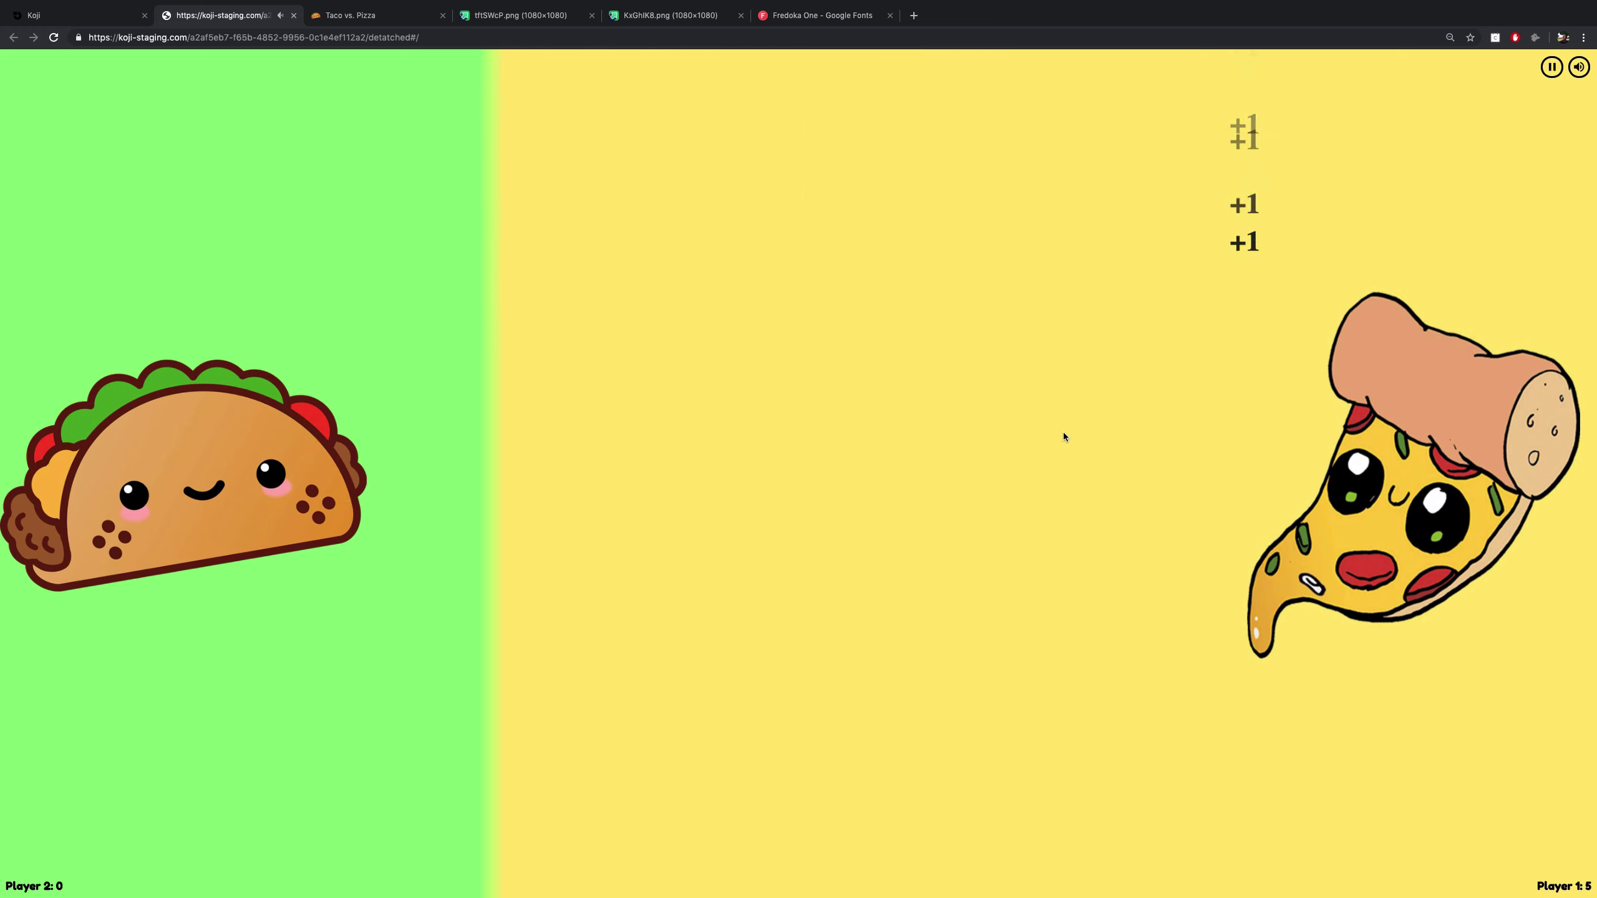
{"action": "key", "text": "Left"}
{"action": "key", "text": "Right"}
{"action": "key", "text": "Left"}
{"action": "key", "text": "Right"}
{"action": "key", "text": "Right"}
{"action": "key", "text": "Right"}
{"action": "key", "text": "Right"}
{"action": "key", "text": "Right"}
{"action": "key", "text": "Right"}
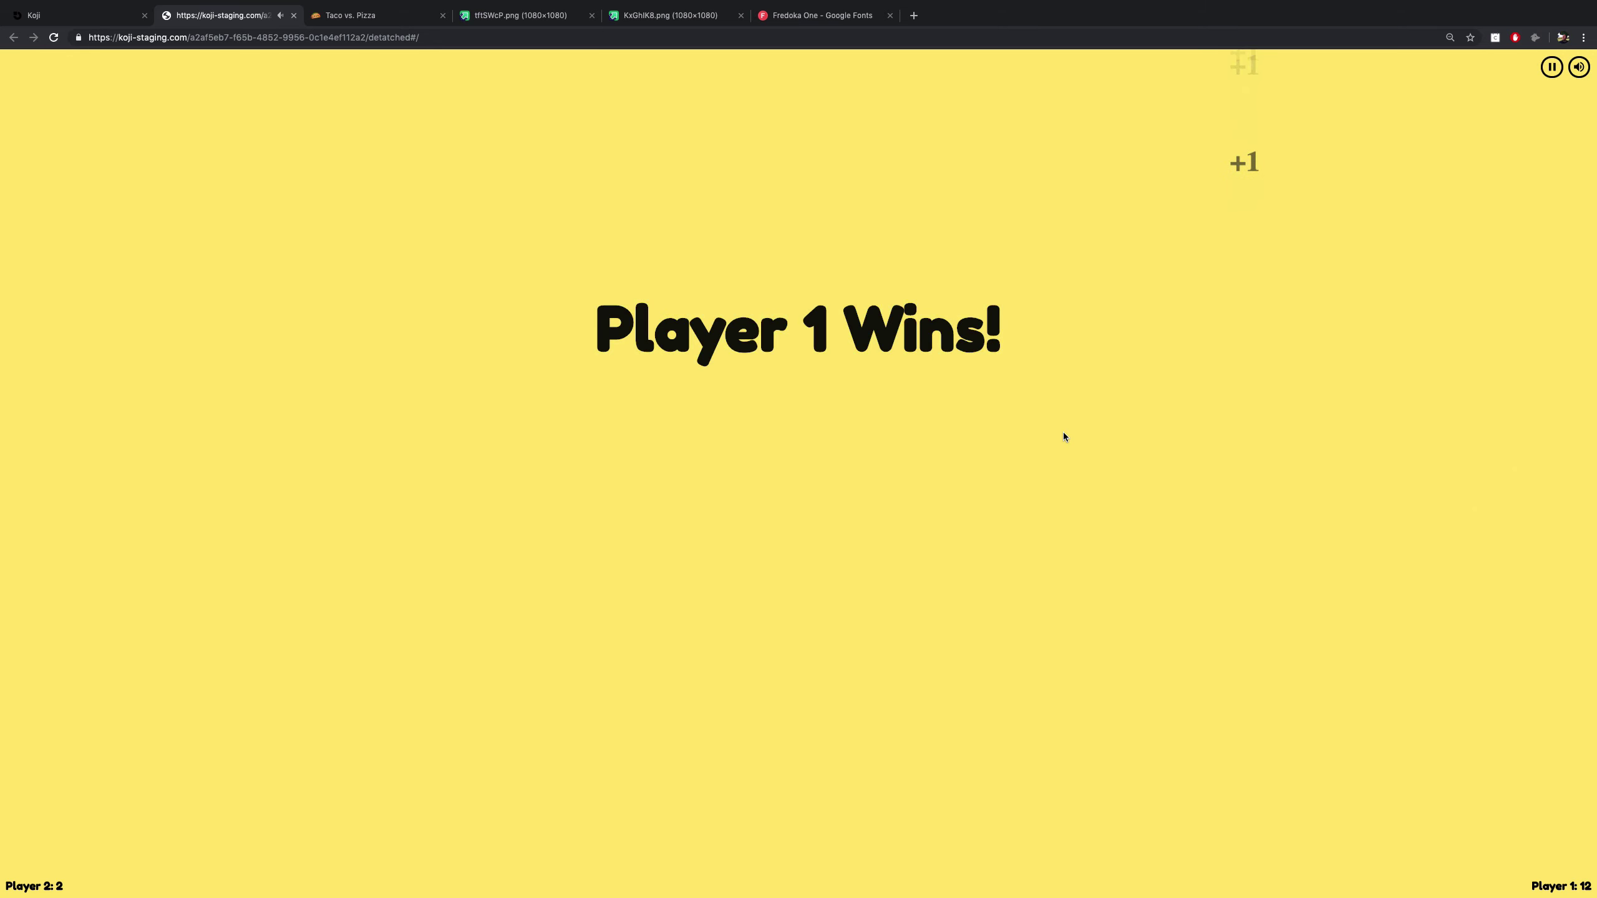
{"action": "left_click", "coordinate": [294, 15]}
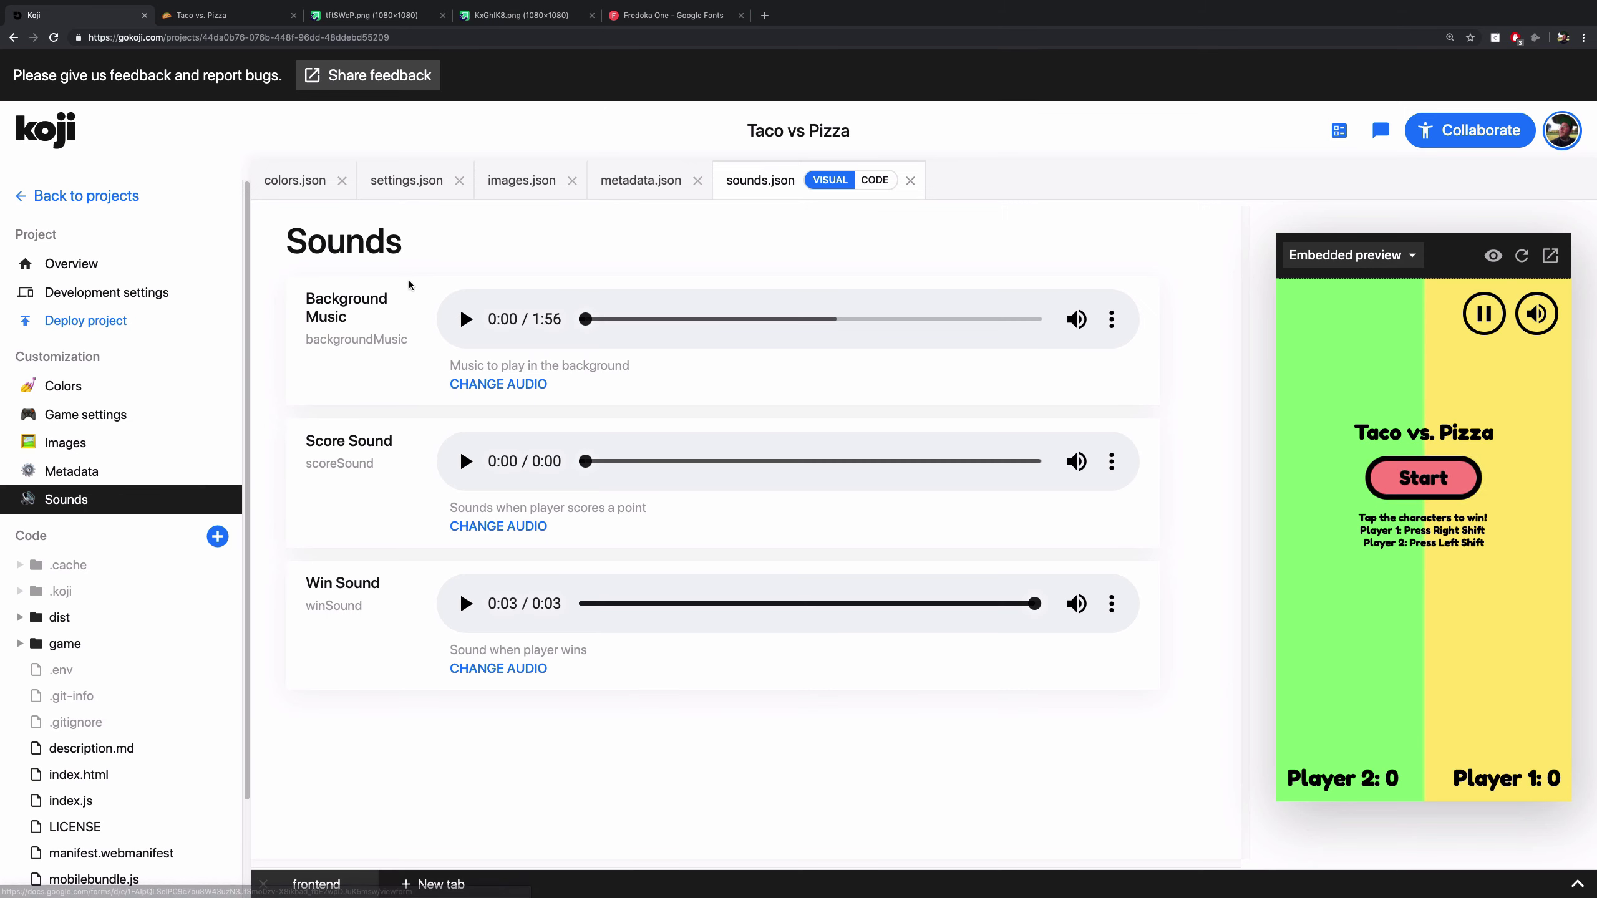
Open main.js from the game folder and read through its code to the "// game play" section of the play function.
{"action": "scroll", "coordinate": [113, 478], "scroll_direction": "down", "scroll_amount": 3}
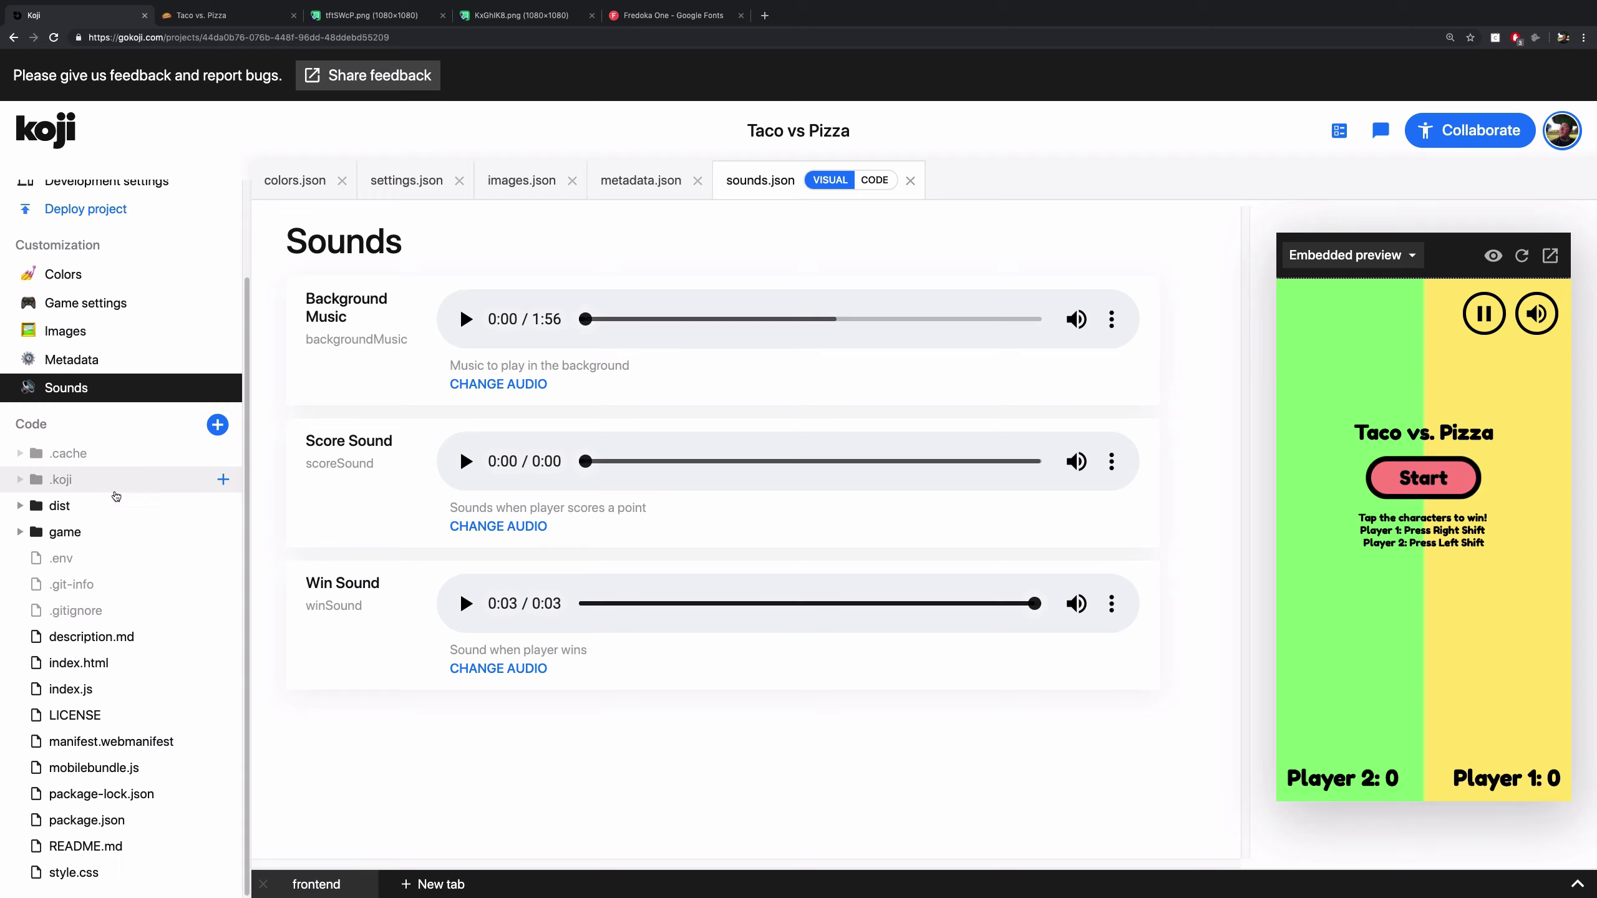
{"action": "left_click", "coordinate": [65, 532]}
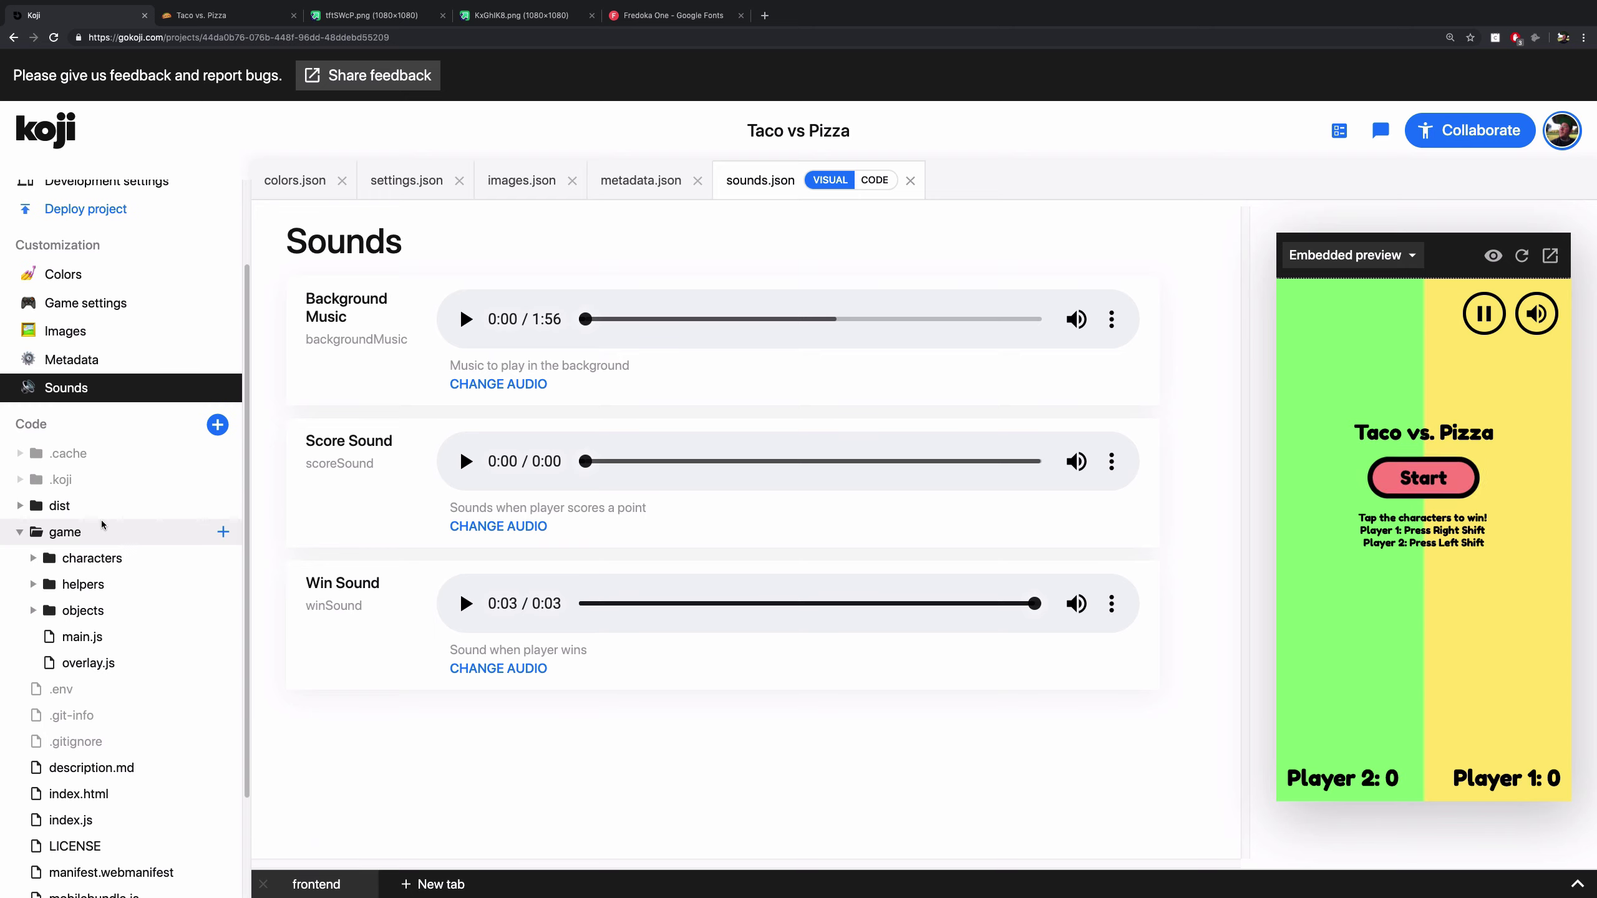
{"action": "left_click", "coordinate": [90, 642]}
{"action": "scroll", "coordinate": [635, 476], "scroll_direction": "down", "scroll_amount": 15}
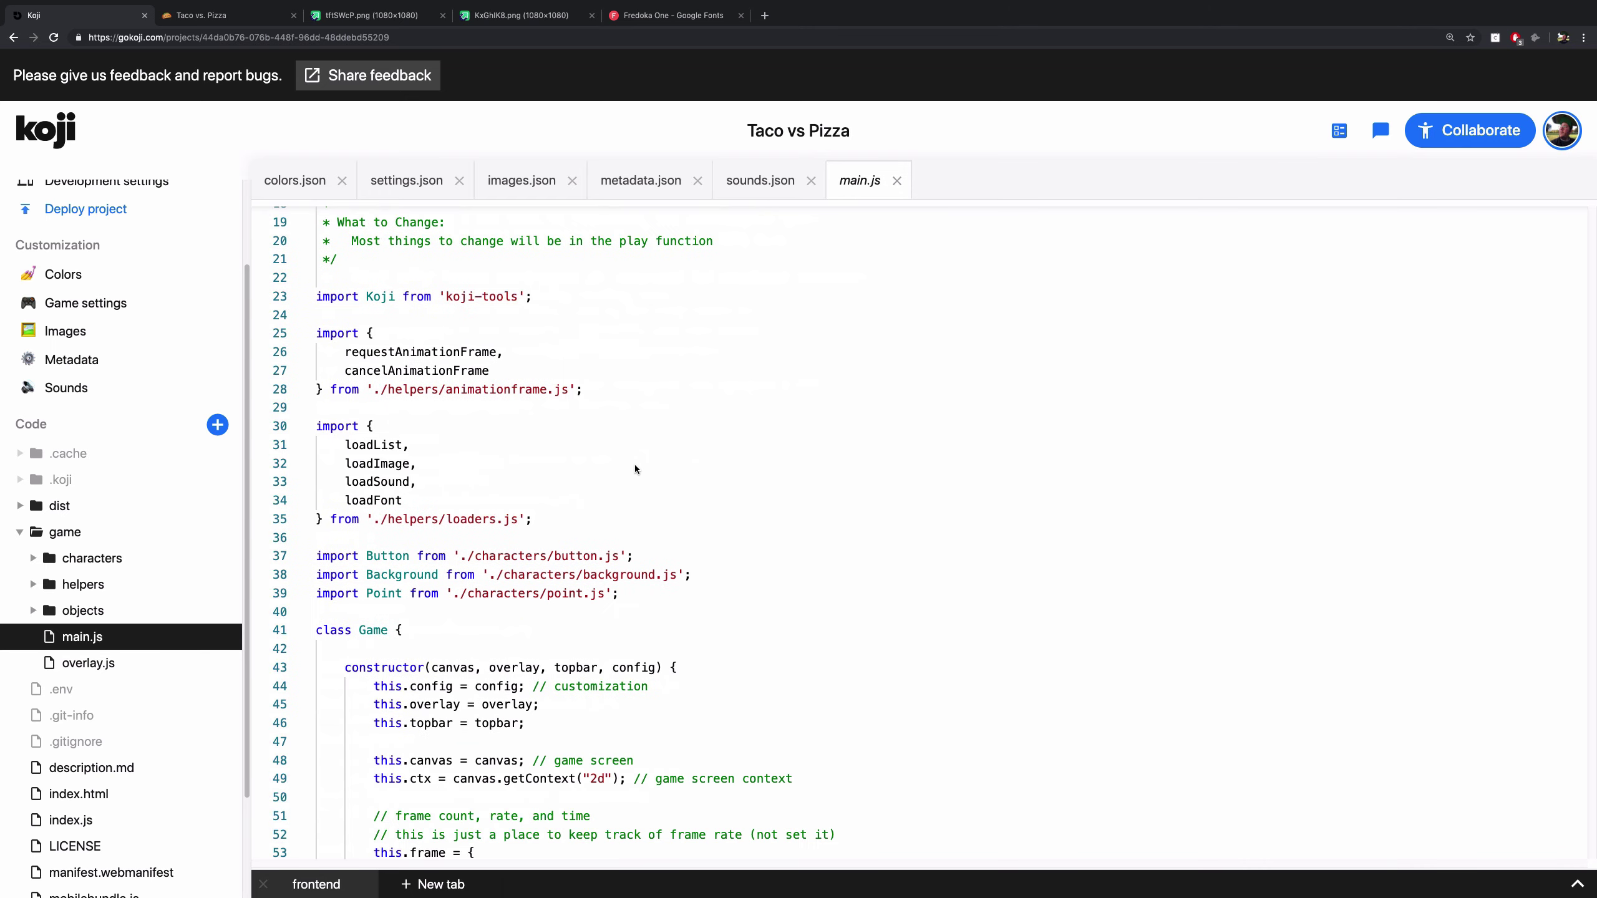
{"action": "scroll", "coordinate": [645, 461], "scroll_direction": "down", "scroll_amount": 16}
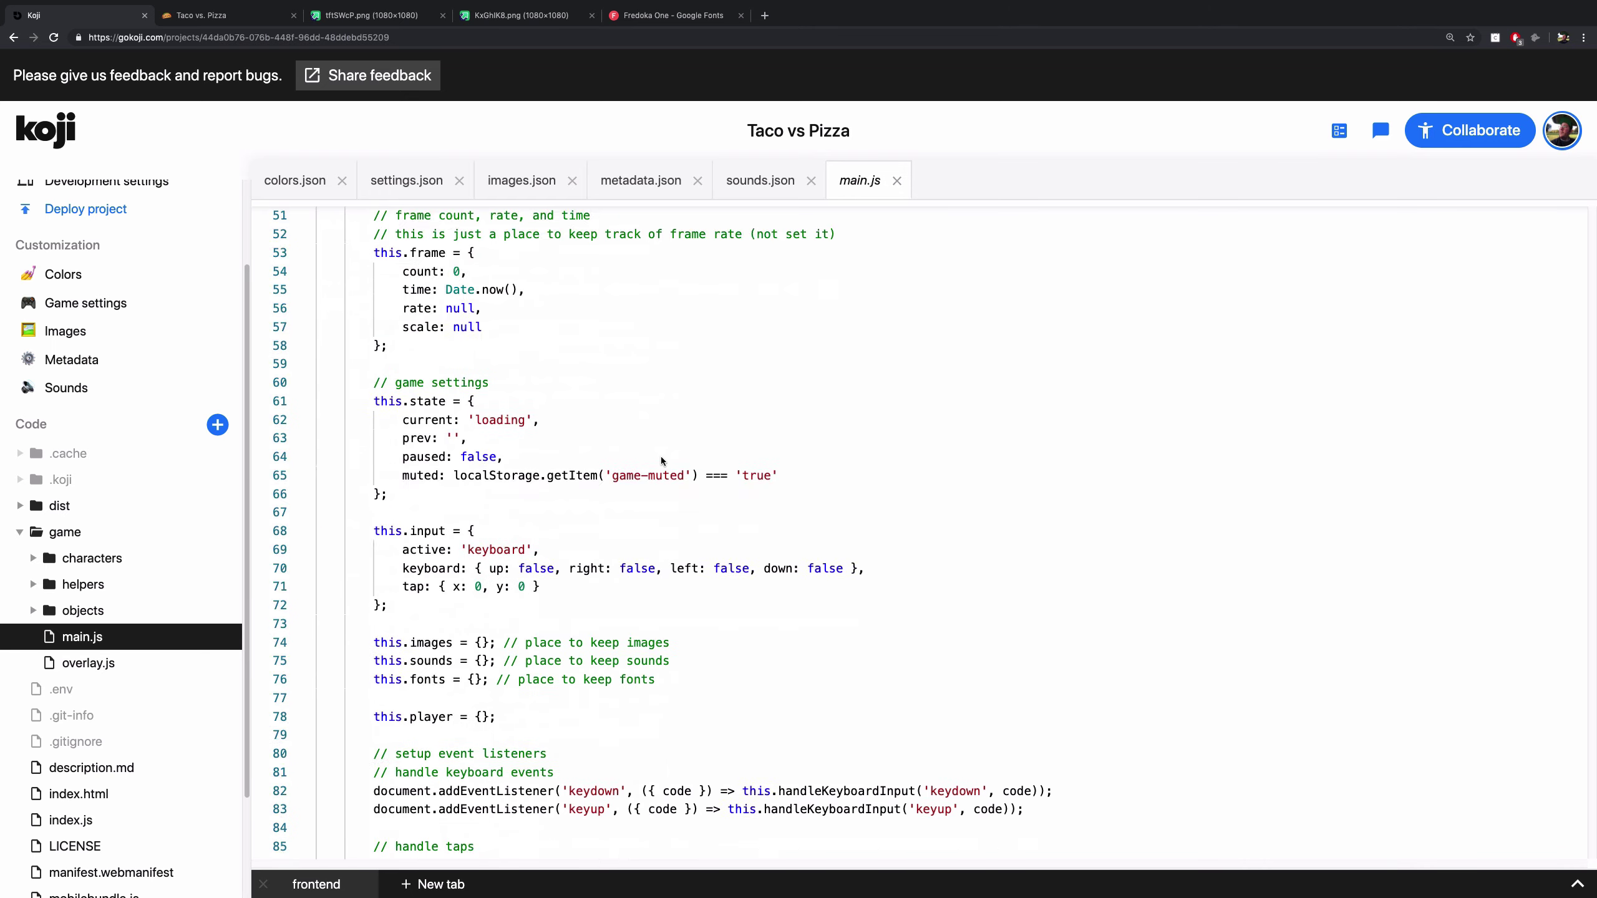
{"action": "scroll", "coordinate": [662, 459], "scroll_direction": "down", "scroll_amount": 12}
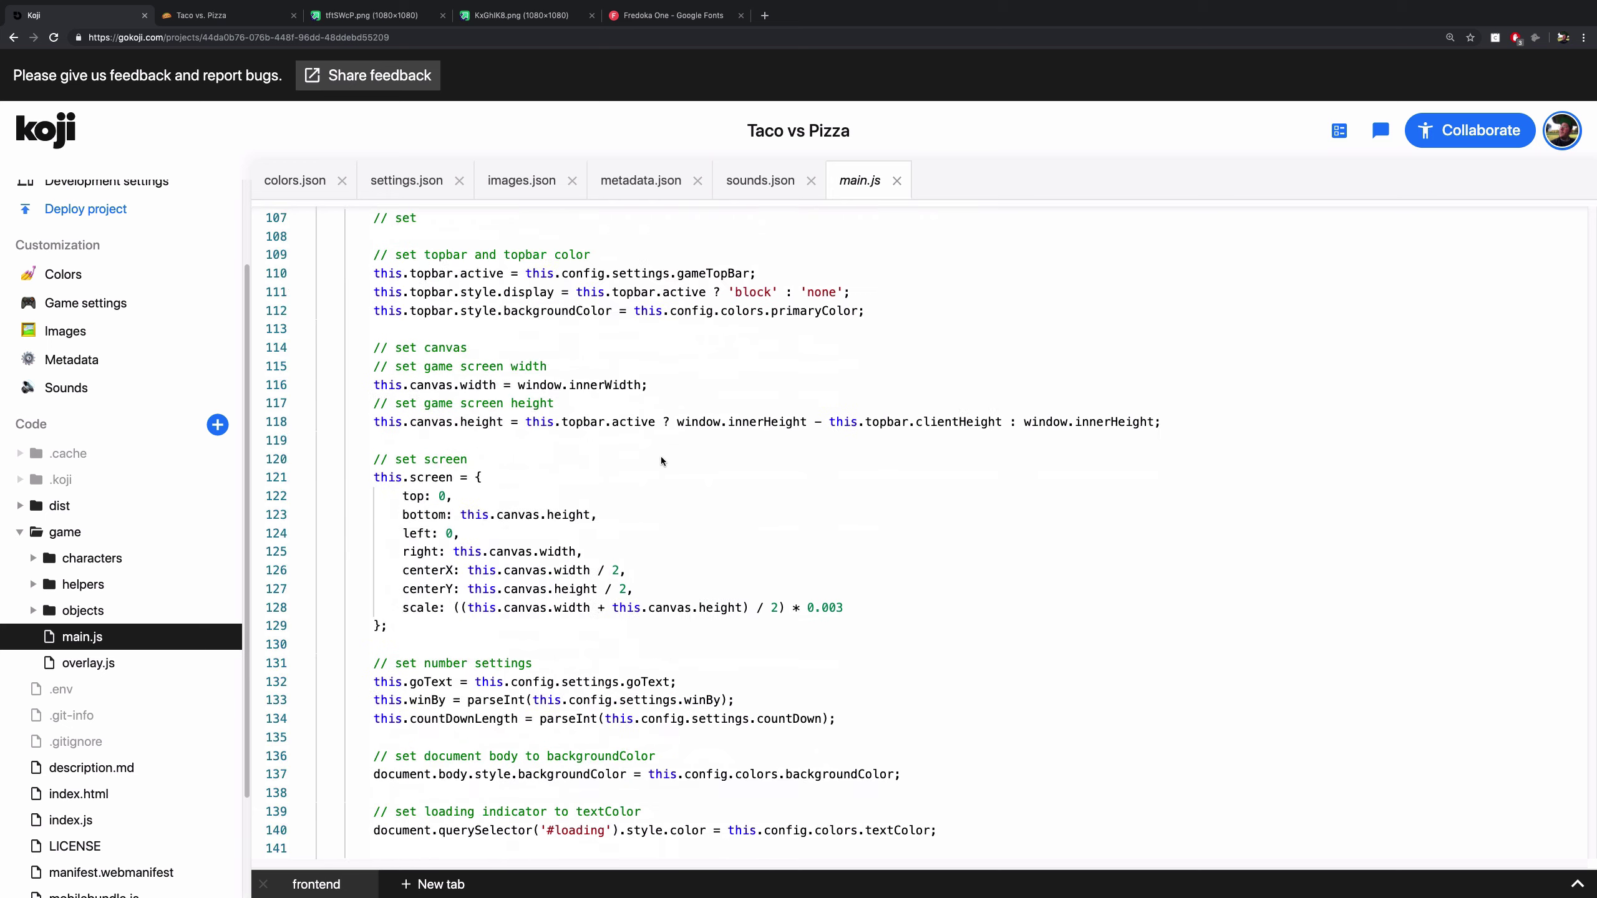
{"action": "scroll", "coordinate": [661, 459], "scroll_direction": "down", "scroll_amount": 18}
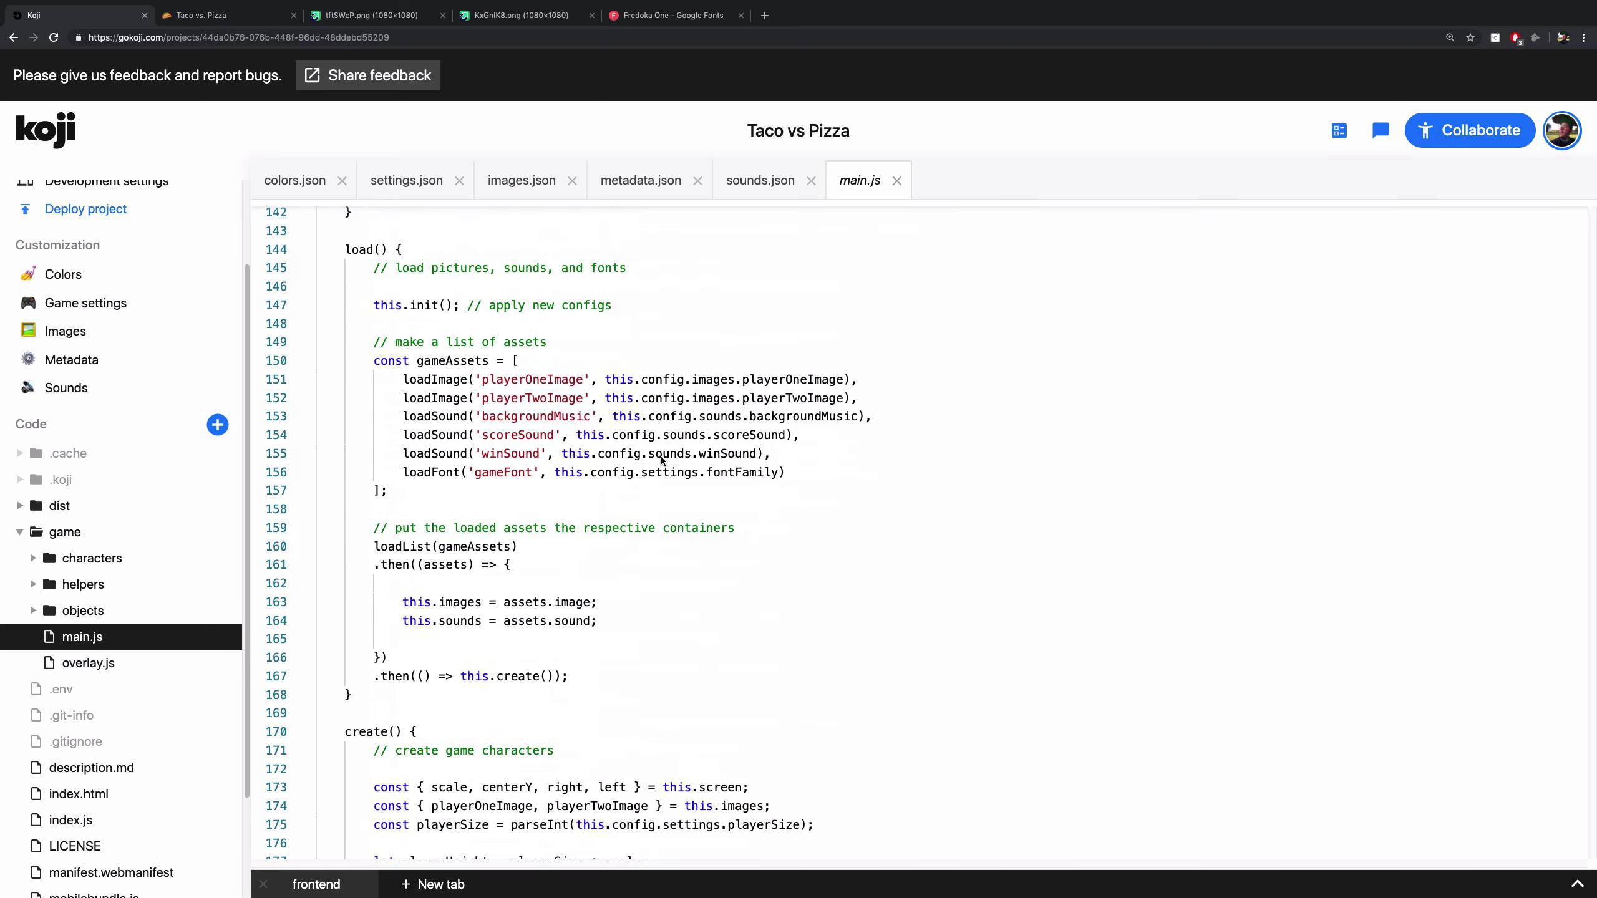
{"action": "scroll", "coordinate": [661, 457], "scroll_direction": "down", "scroll_amount": 16}
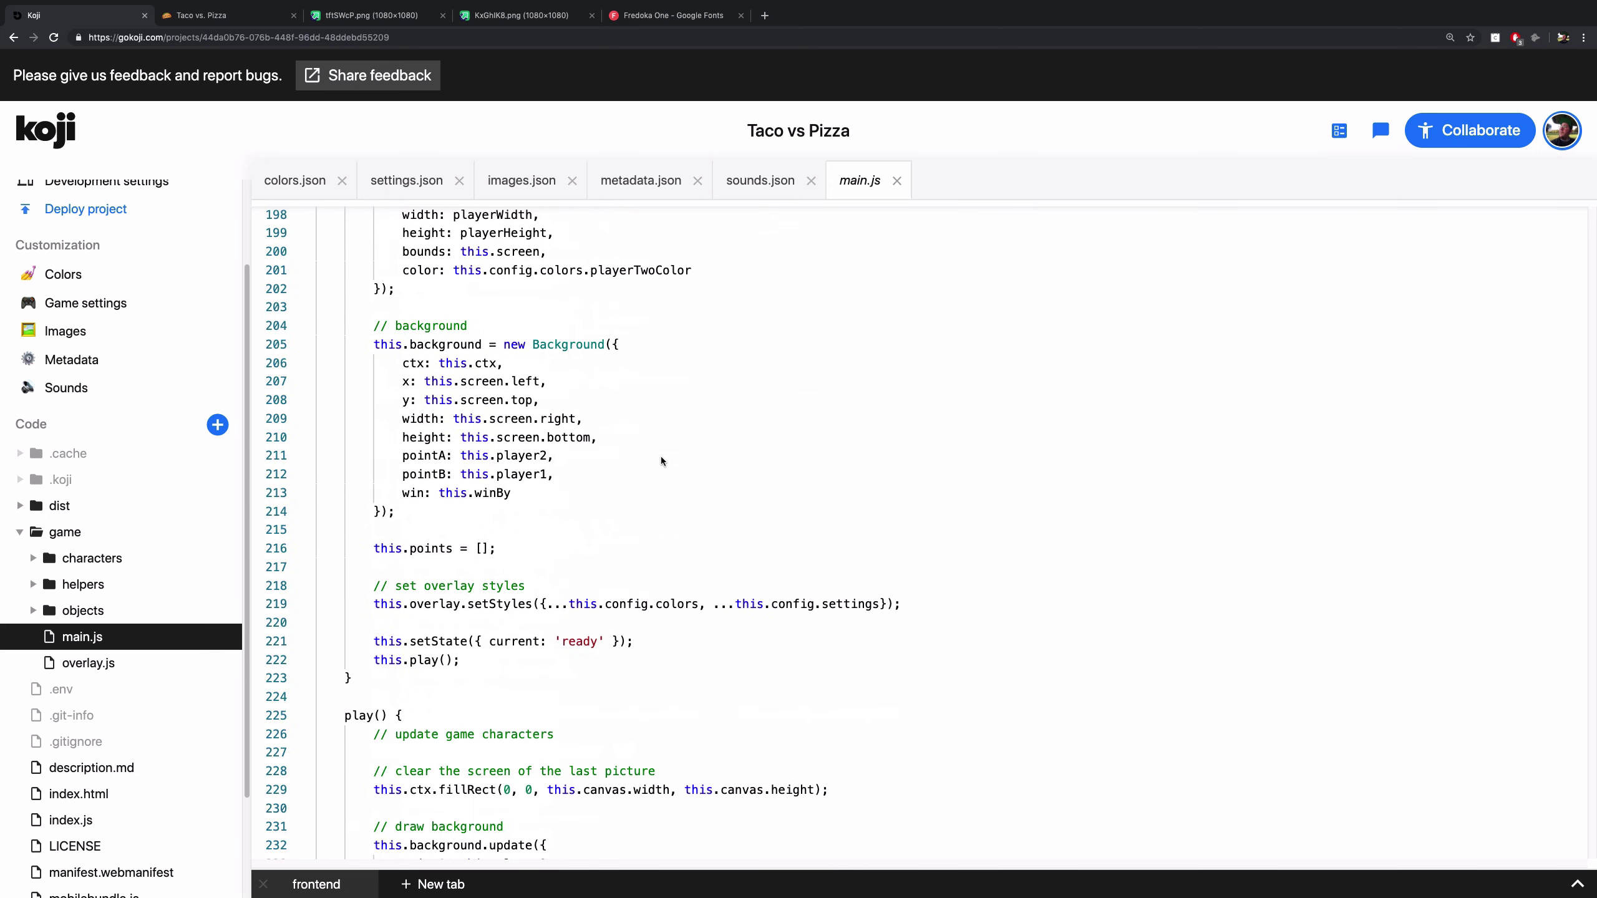
{"action": "scroll", "coordinate": [661, 457], "scroll_direction": "up", "scroll_amount": 2}
{"action": "scroll", "coordinate": [661, 457], "scroll_direction": "down", "scroll_amount": 4}
{"action": "scroll", "coordinate": [662, 456], "scroll_direction": "down", "scroll_amount": 8}
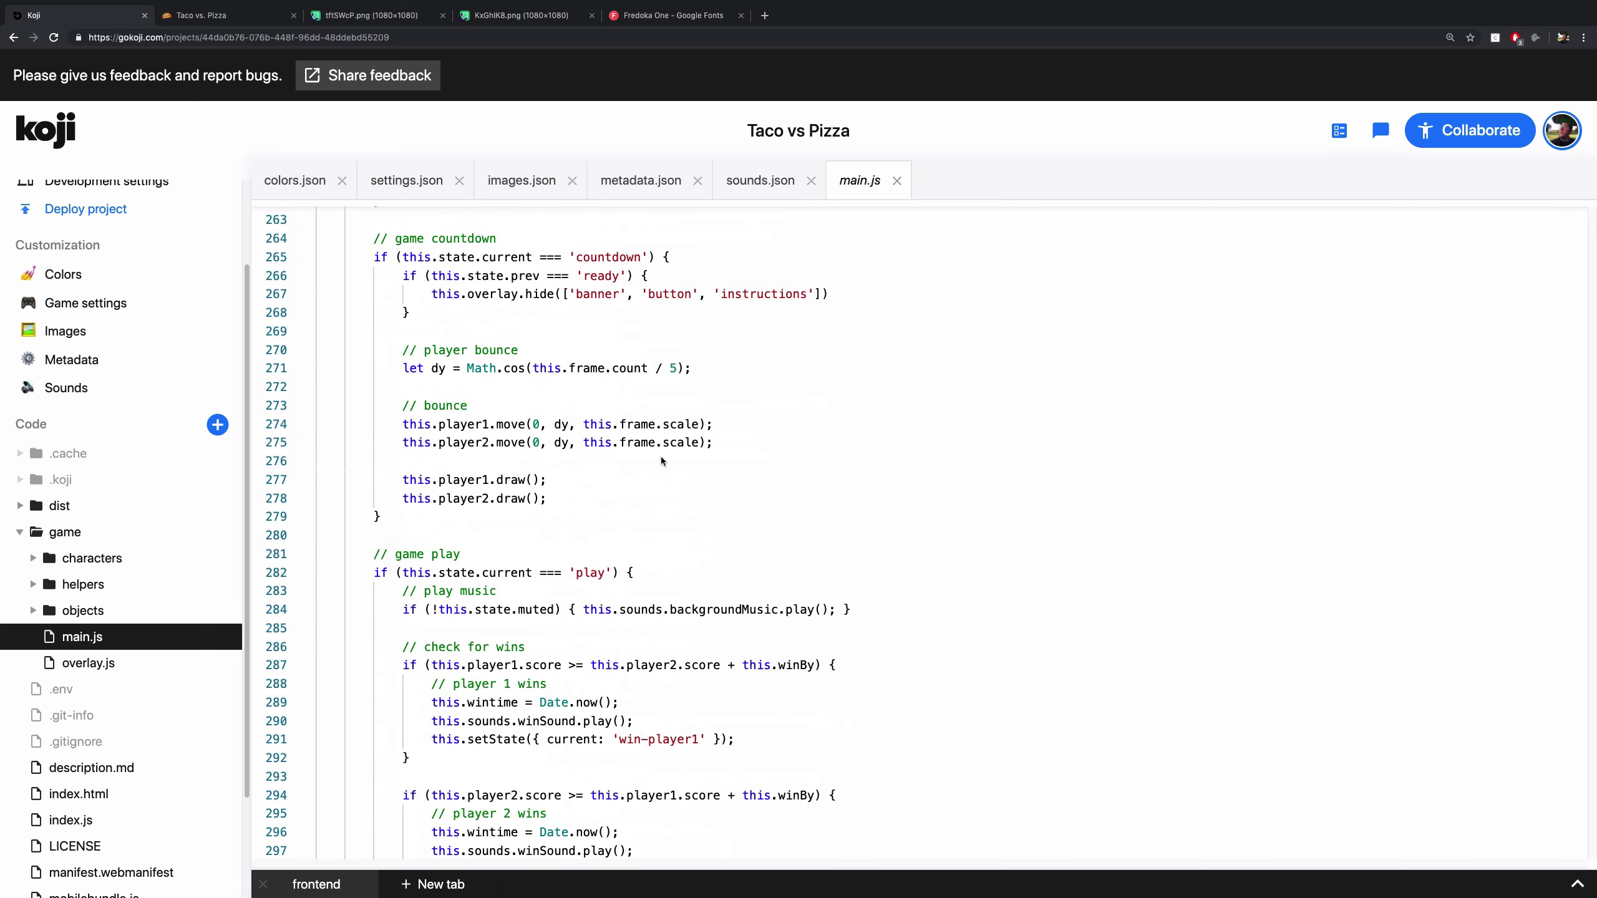
{"action": "scroll", "coordinate": [661, 457], "scroll_direction": "up", "scroll_amount": 3}
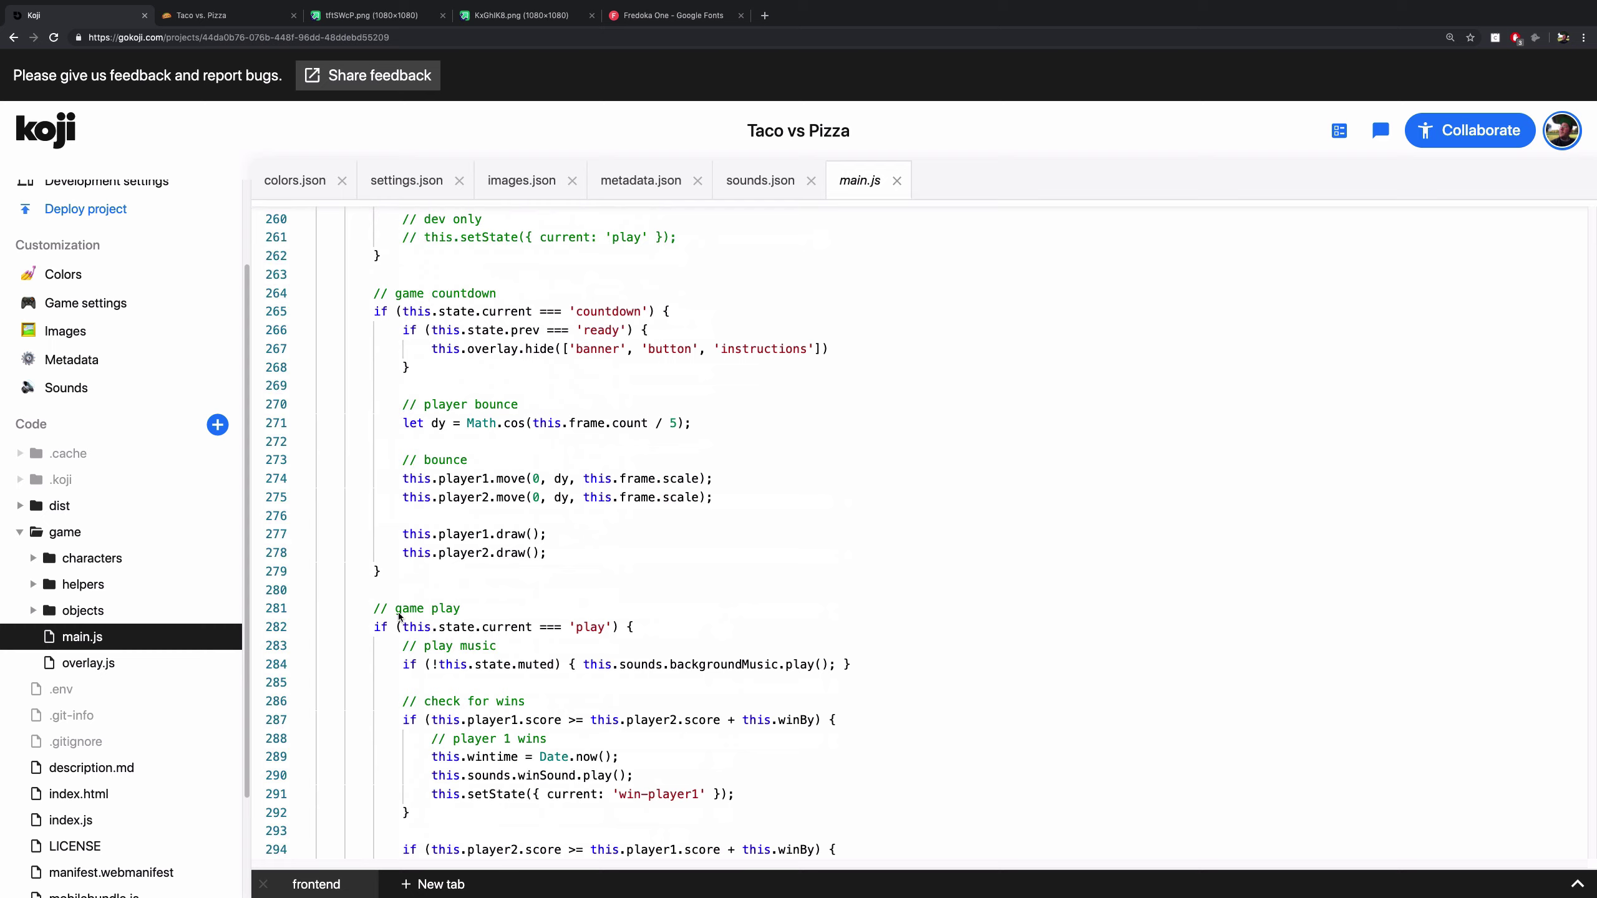
{"action": "left_click_drag", "start_coordinate": [377, 613], "coordinate": [463, 610]}
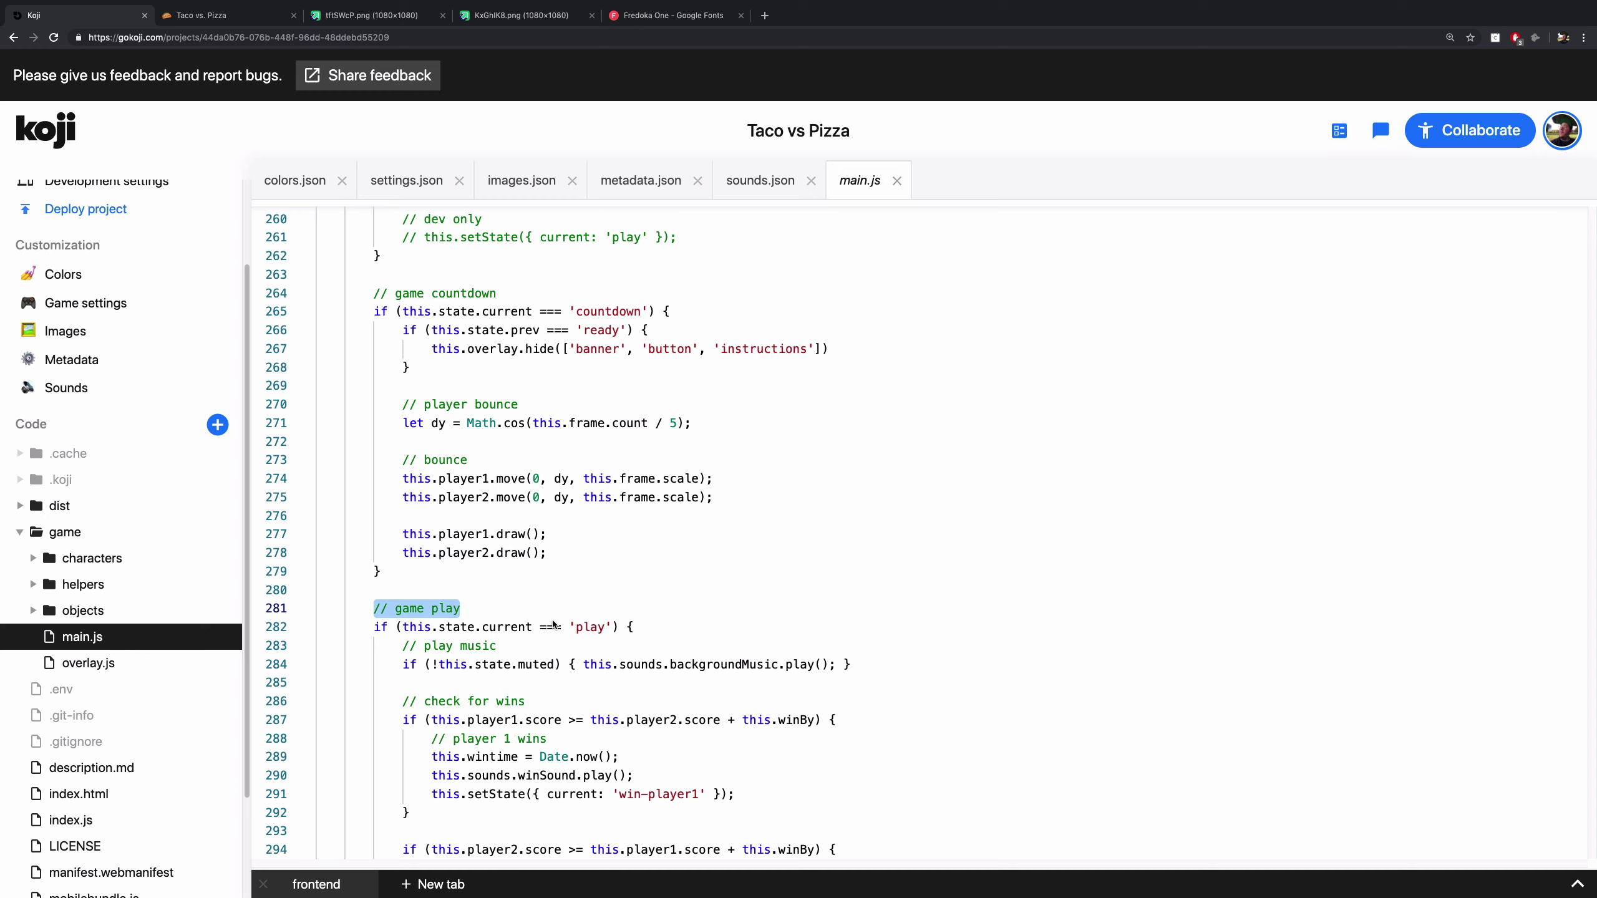
Move the "// play music" comment and its backgroundMusic.play() line from the game play block to the end of the game countdown block, and save main.js.
{"action": "scroll", "coordinate": [599, 597], "scroll_direction": "down", "scroll_amount": 4}
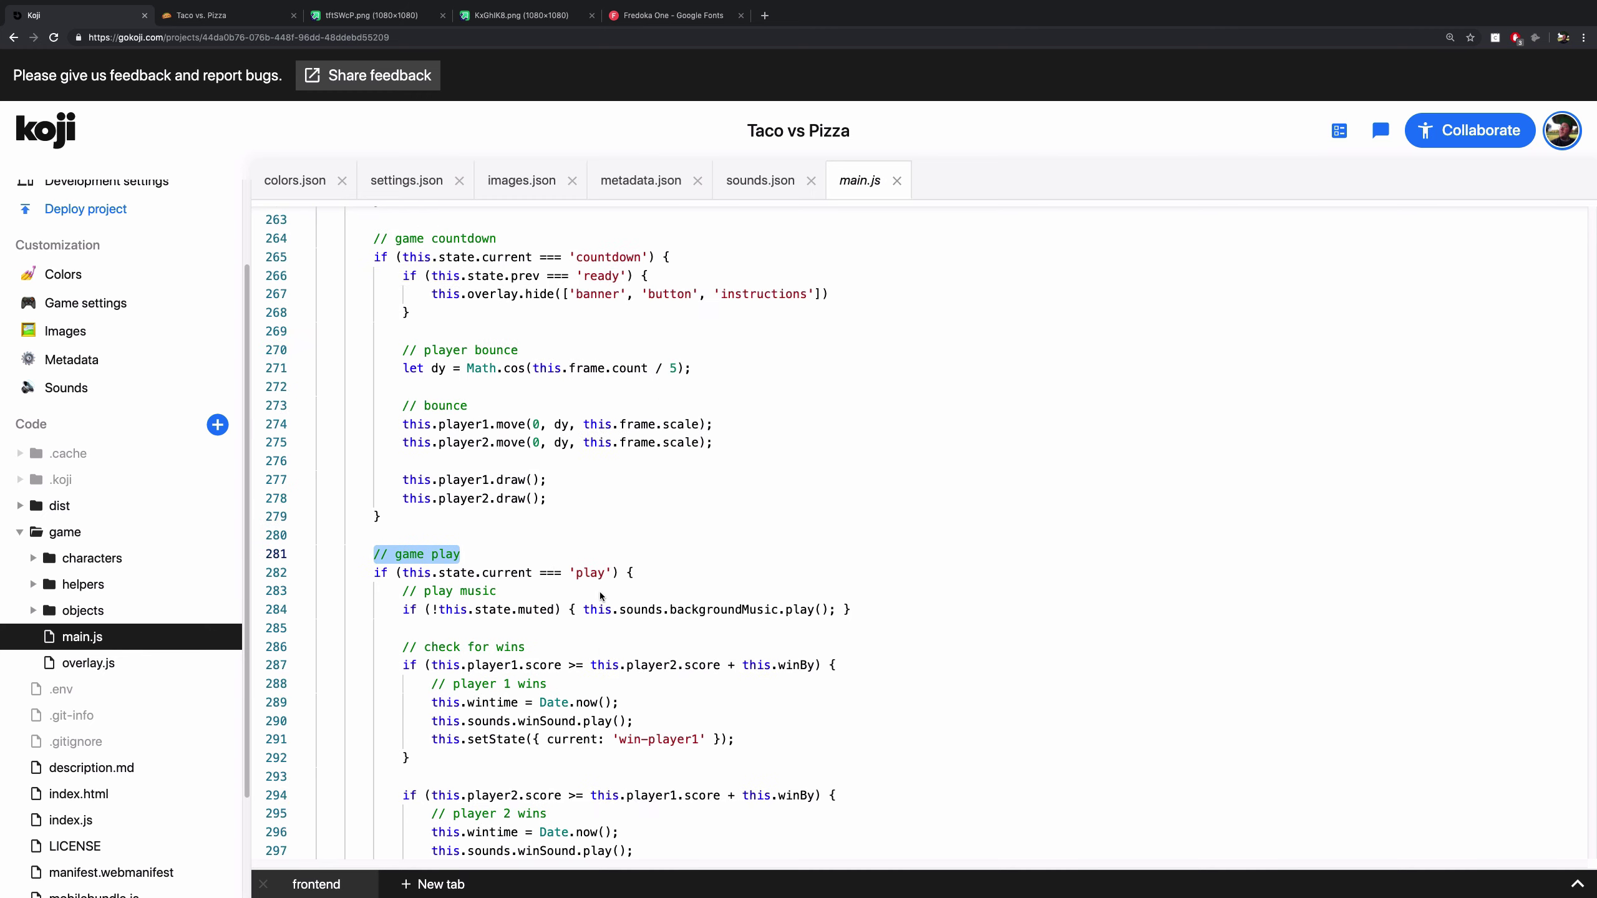
{"action": "left_click_drag", "start_coordinate": [402, 429], "coordinate": [860, 459]}
{"action": "key", "text": "super+c"}
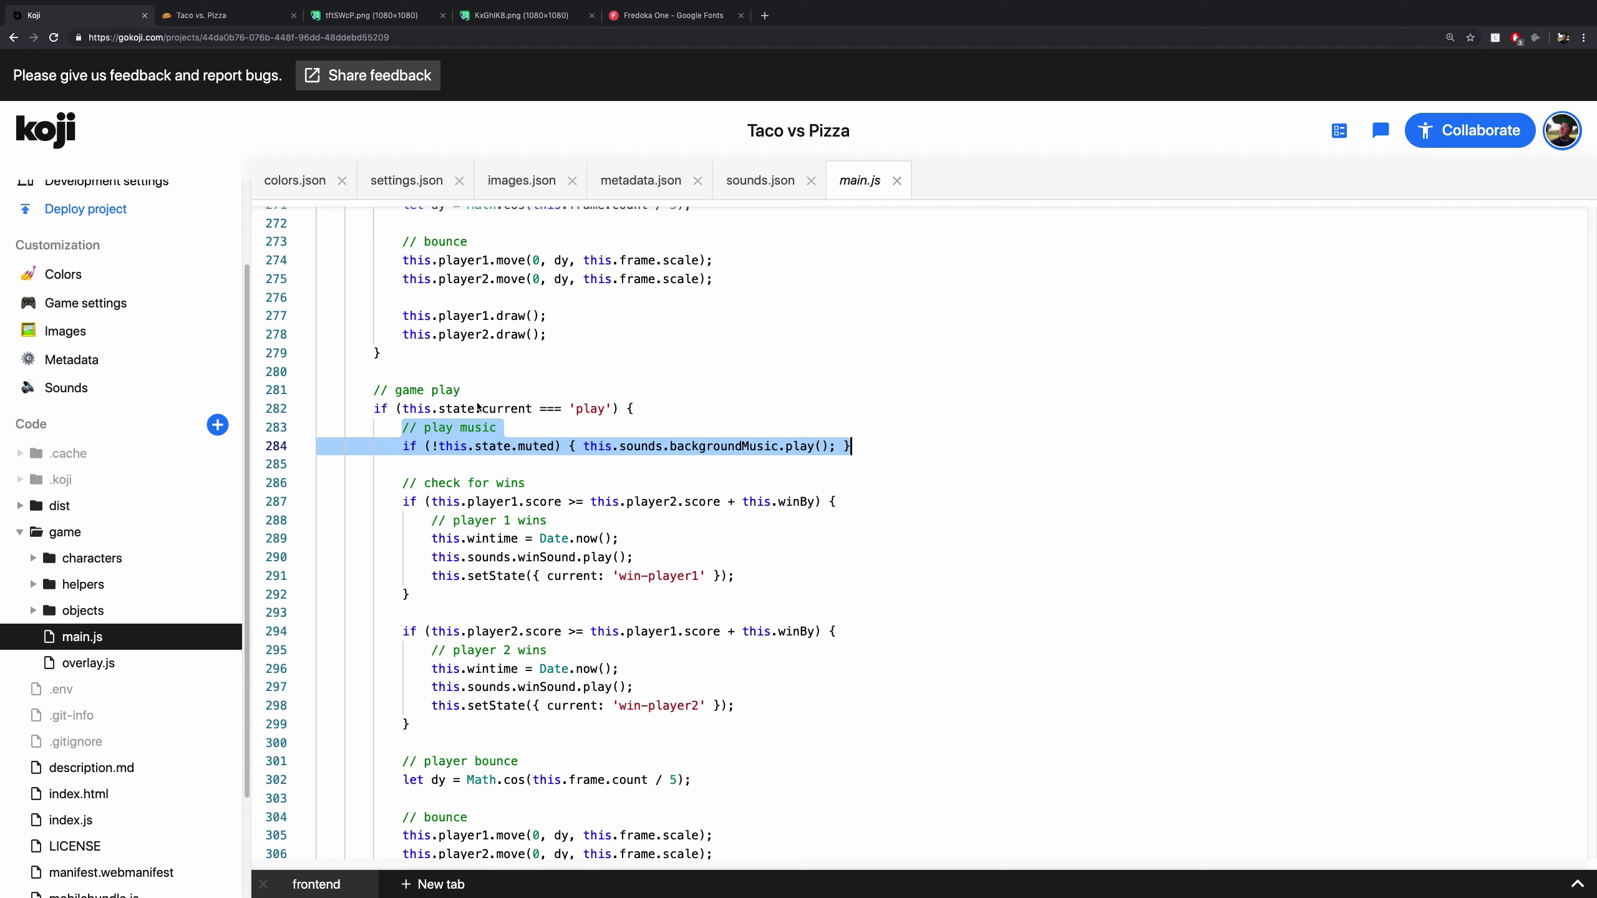
{"action": "scroll", "coordinate": [504, 473], "scroll_direction": "up", "scroll_amount": 3}
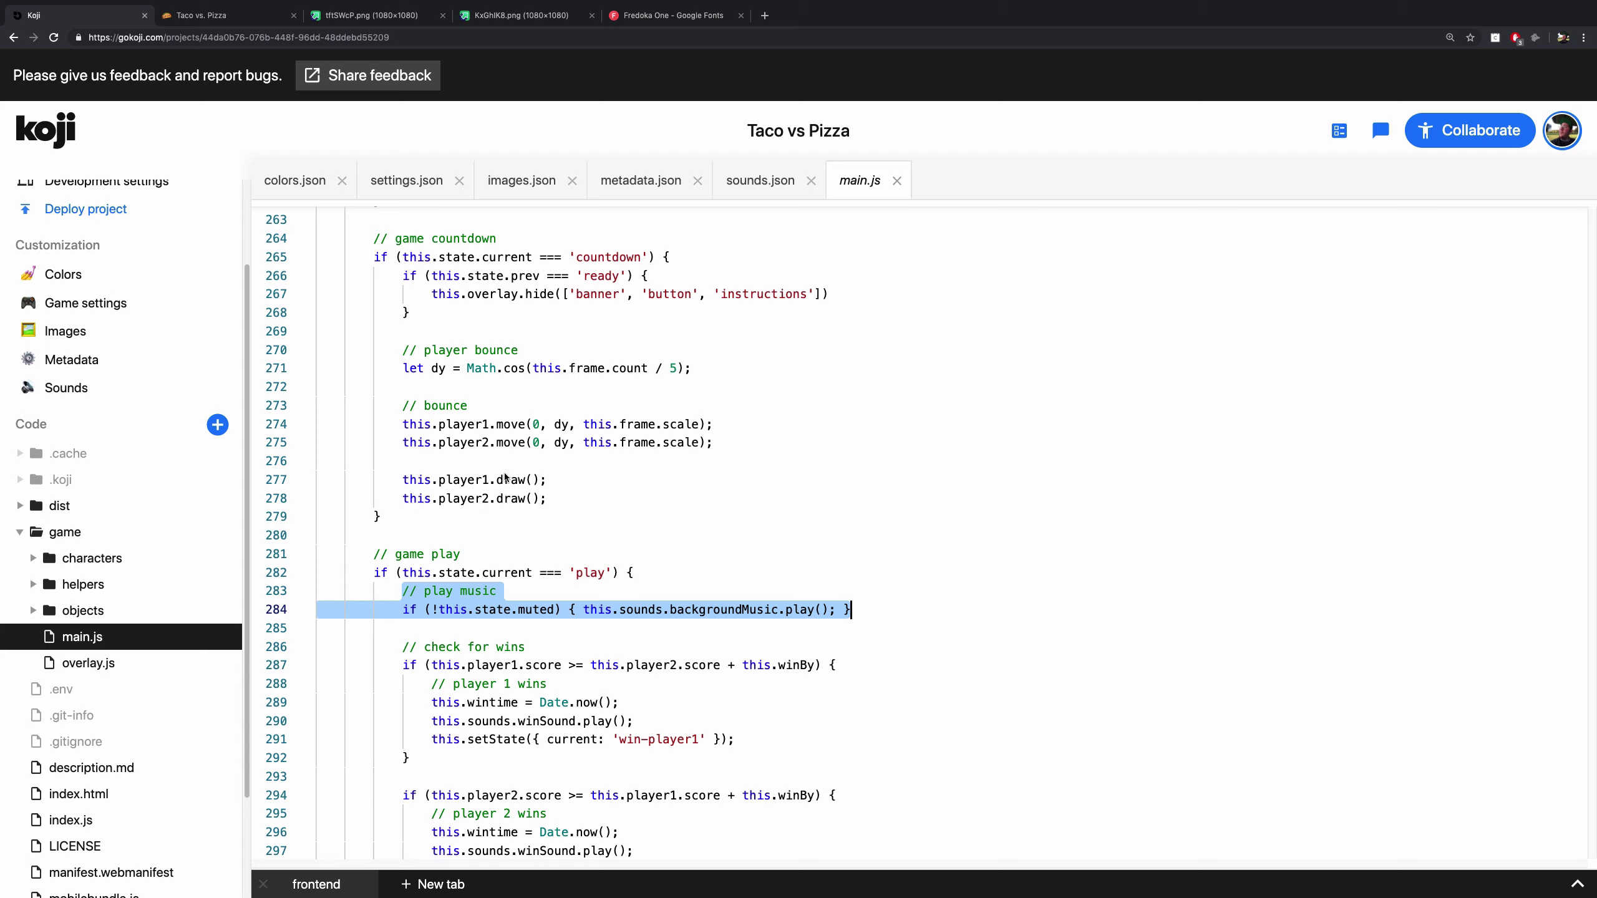
{"action": "key", "text": "BackSpace"}
{"action": "left_click", "coordinate": [555, 497]}
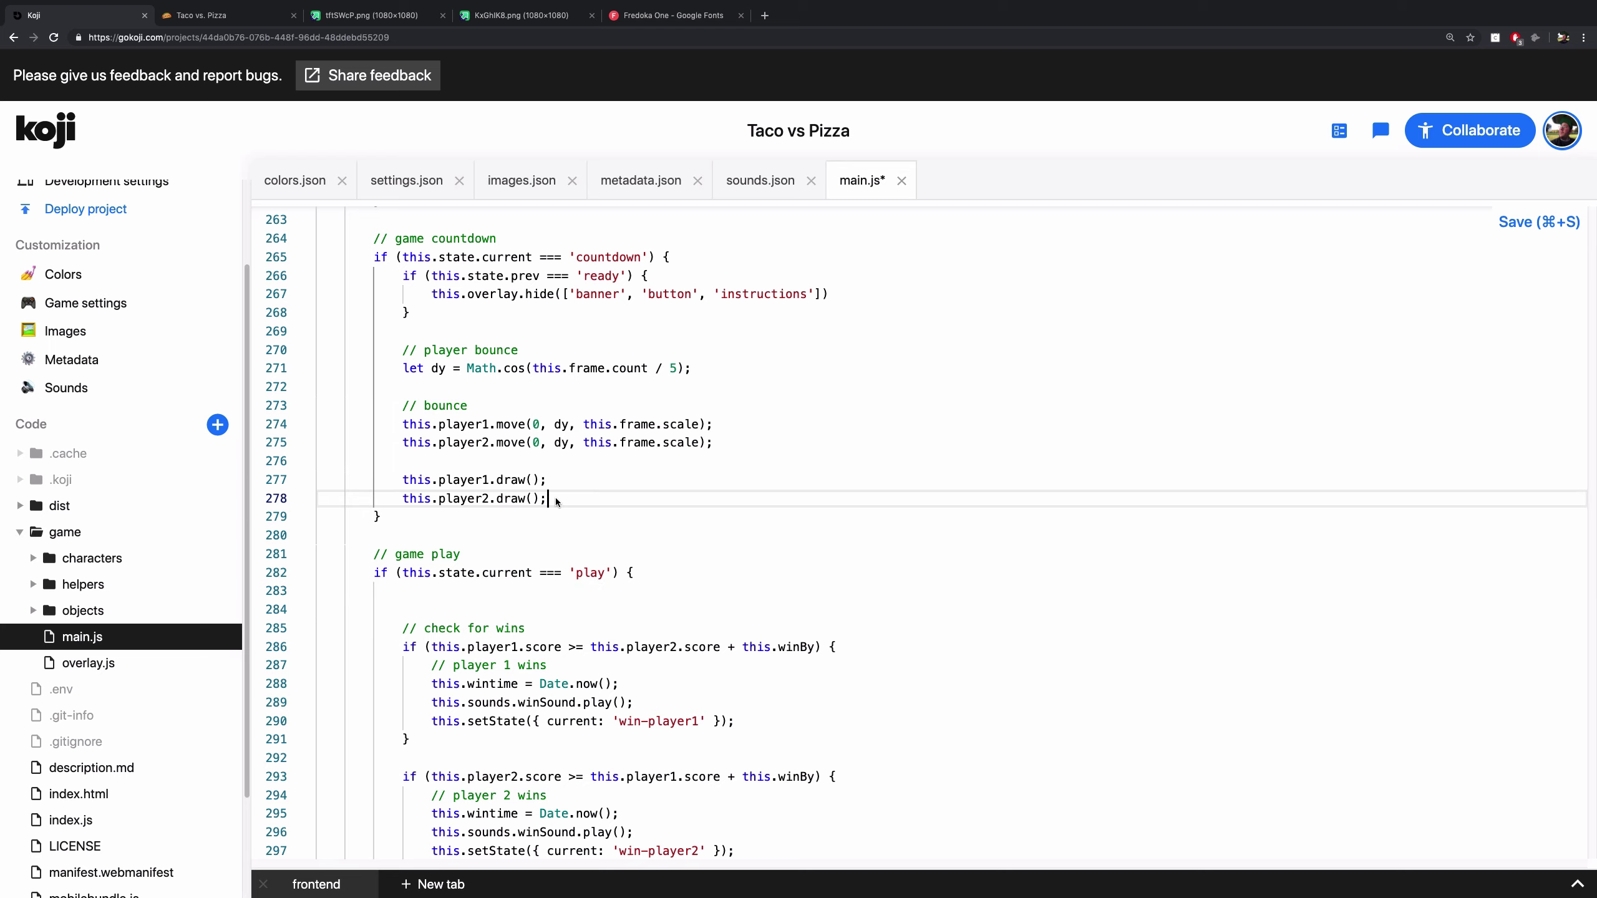
{"action": "key", "text": "Return"}
{"action": "key", "text": "Return"}
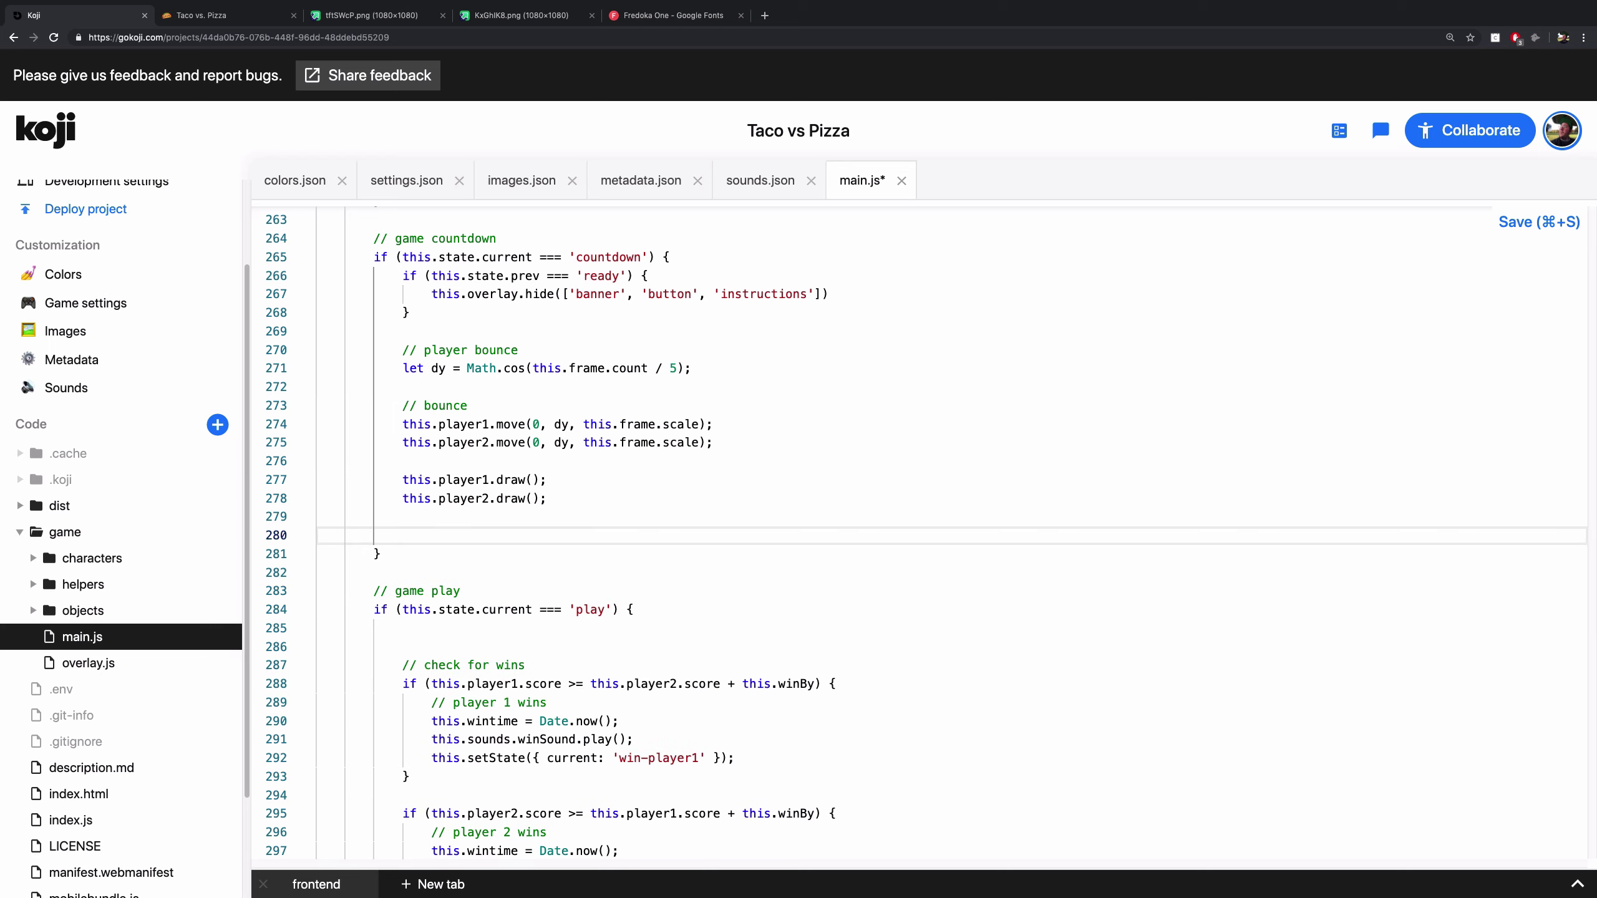
{"action": "key", "text": "super+v"}
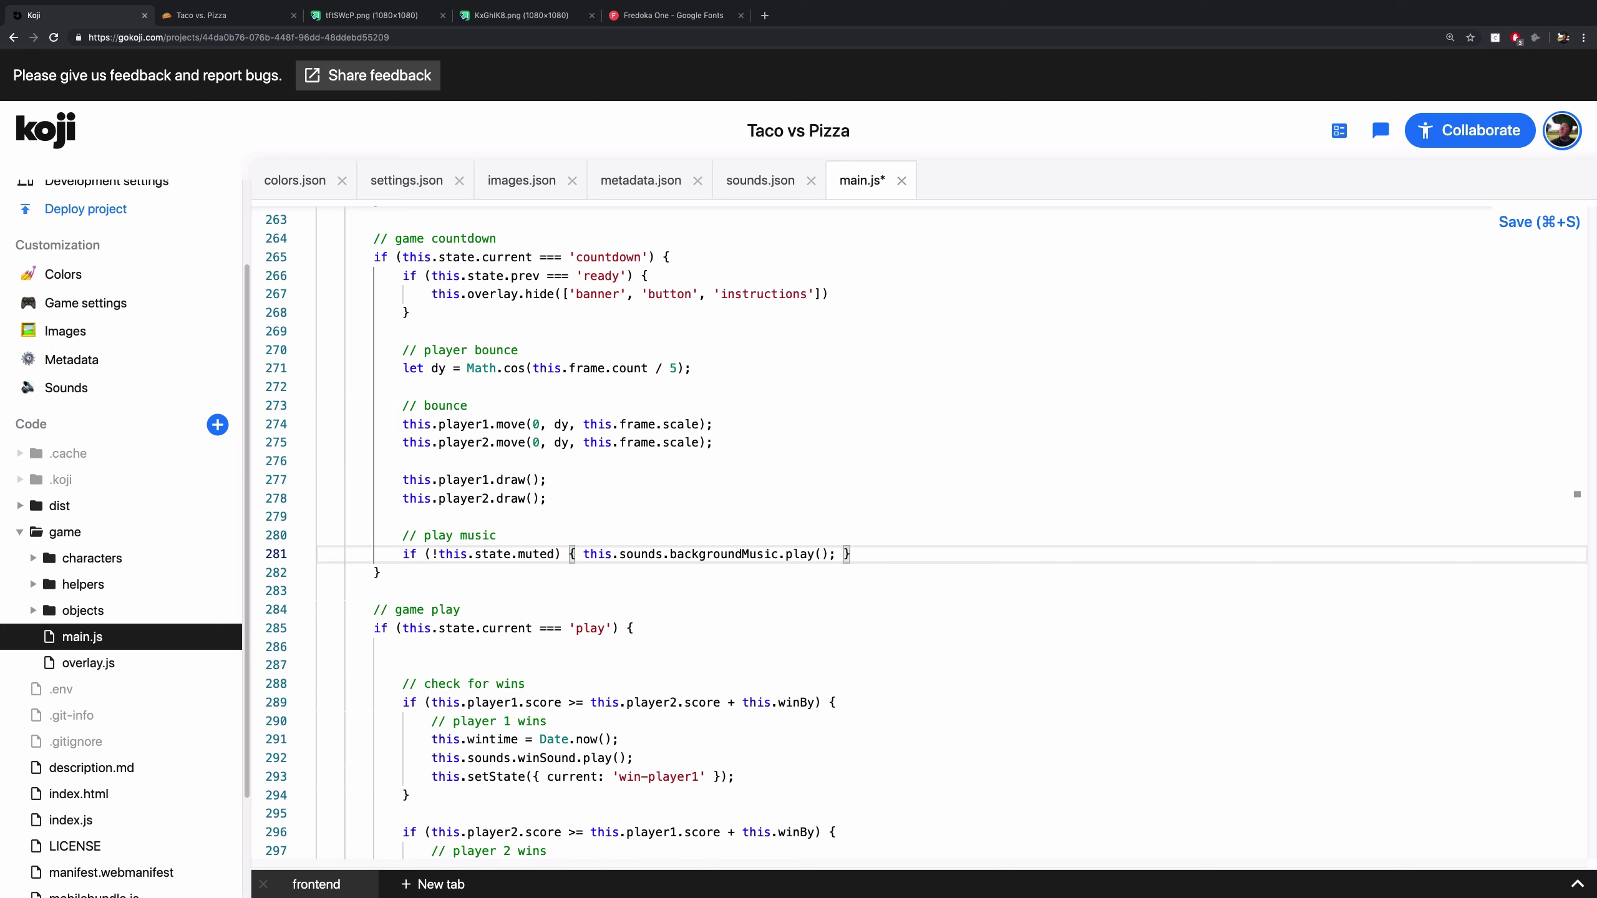
{"action": "key", "text": "super+s"}
Test the music timing by starting a match in the detached game preview, and close the preview tab.
{"action": "left_click", "coordinate": [300, 182]}
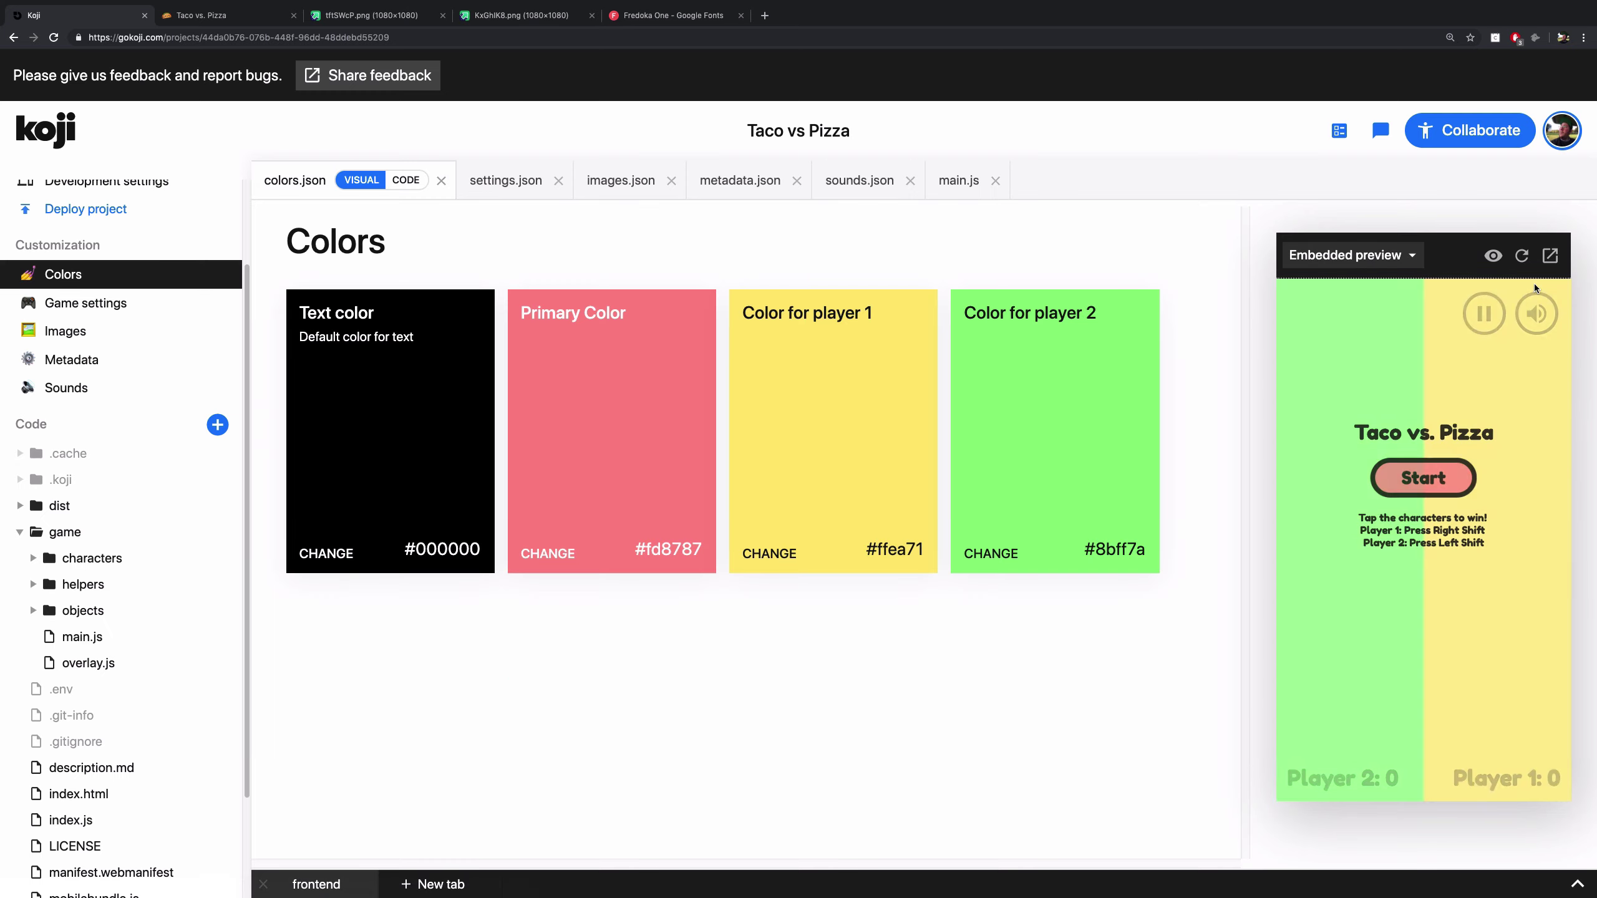
{"action": "left_click", "coordinate": [1550, 255]}
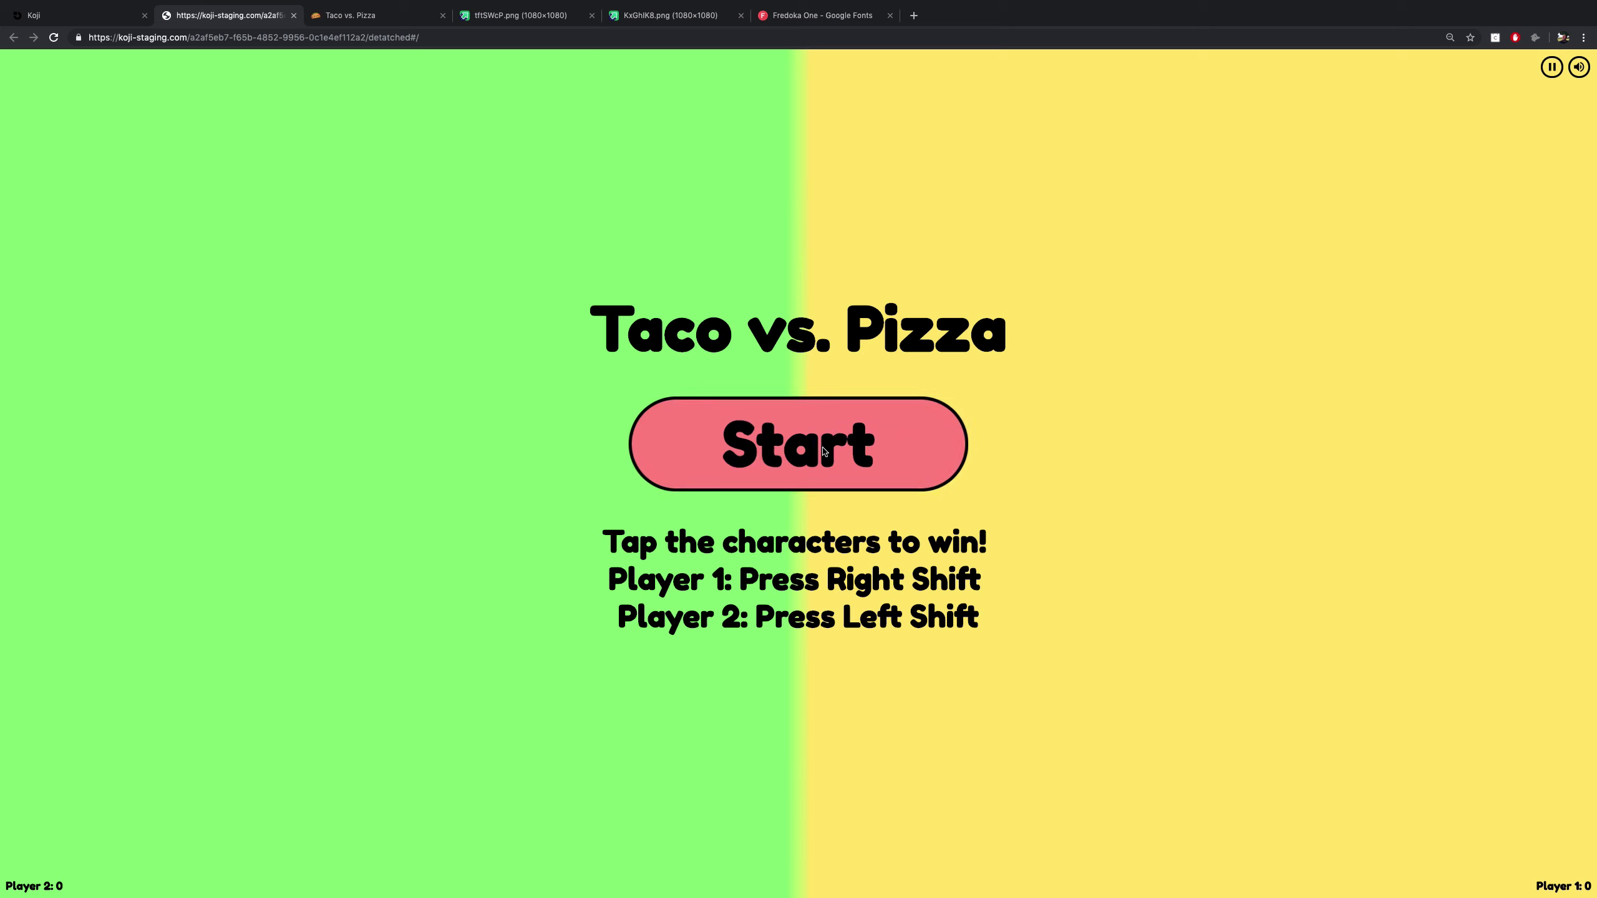
{"action": "left_click", "coordinate": [823, 452]}
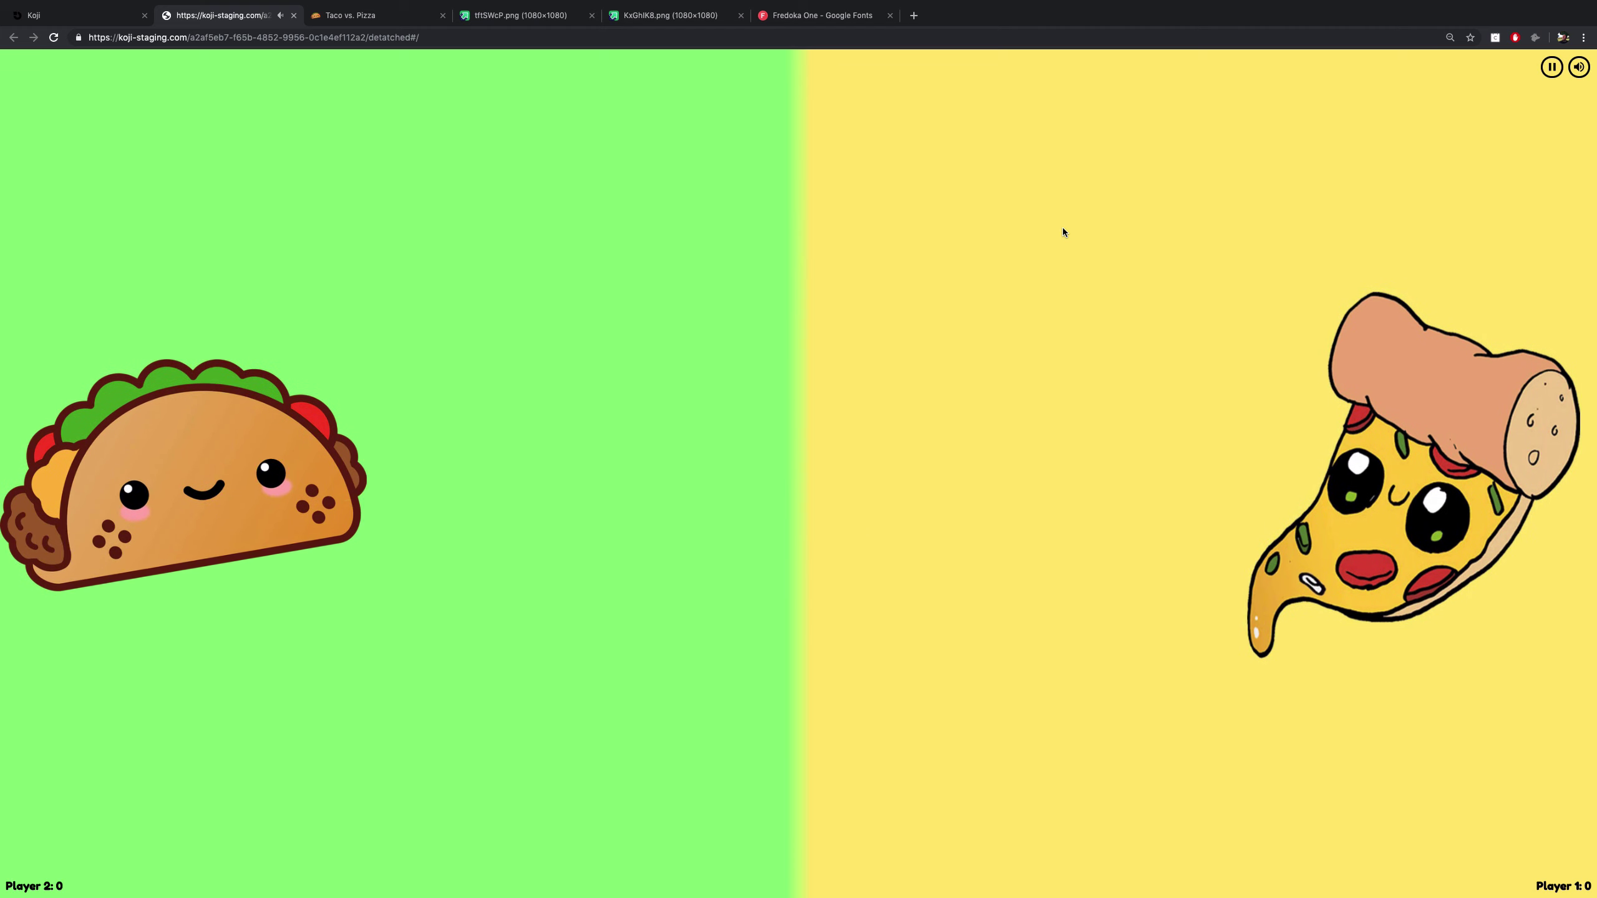
{"action": "left_click", "coordinate": [295, 16]}
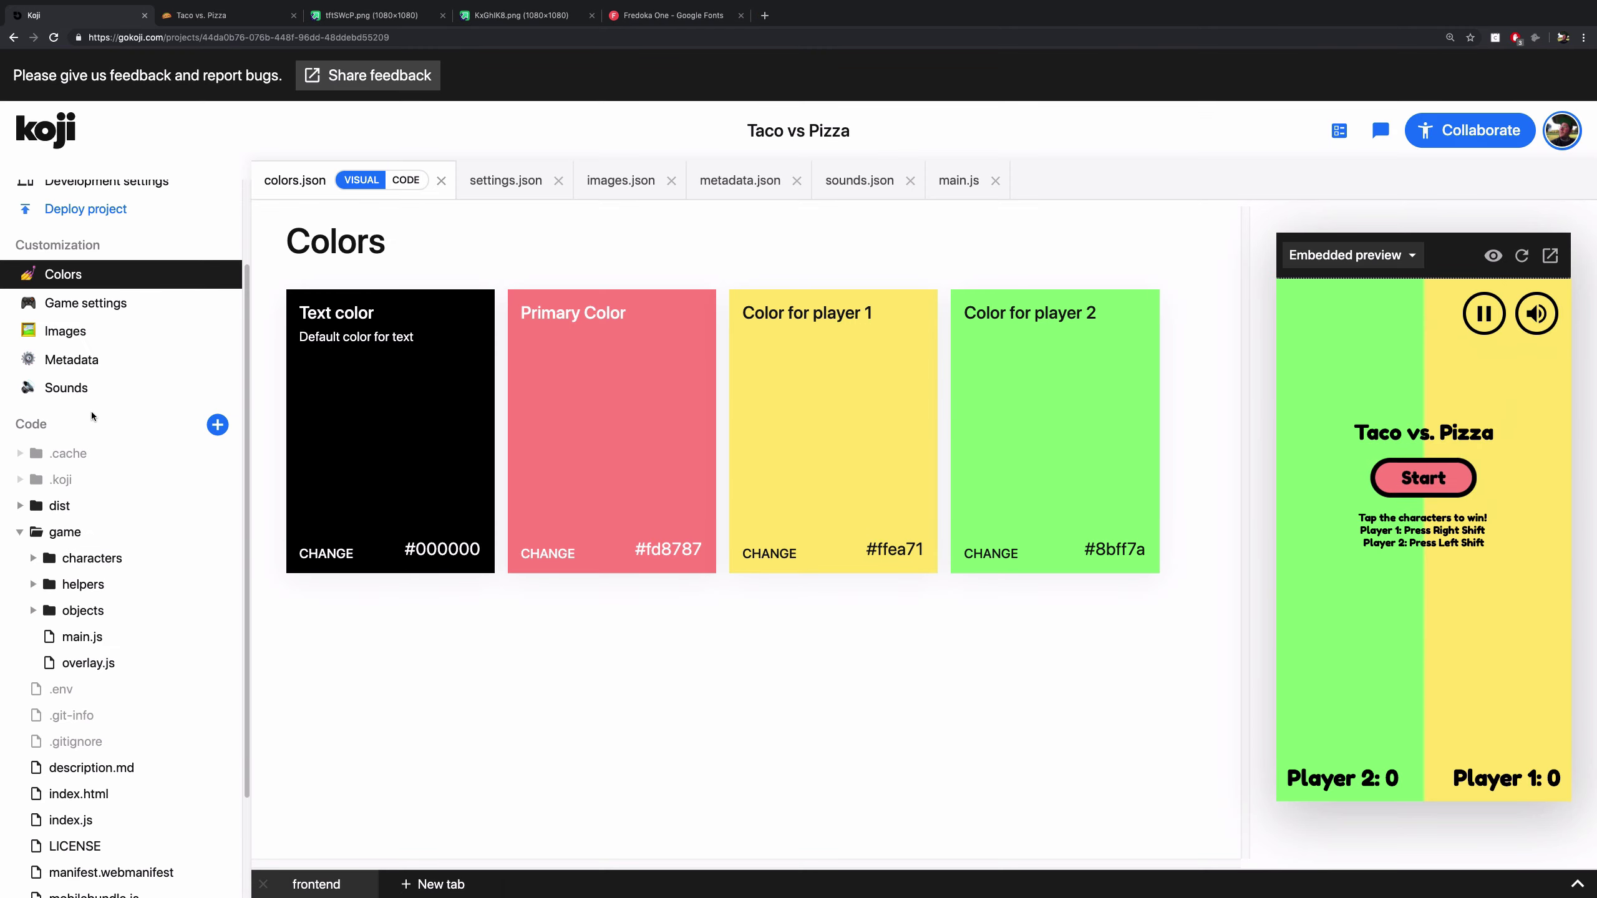
Deploy the project to the domain tacovspizza.withkoji.com.
{"action": "scroll", "coordinate": [91, 415], "scroll_direction": "up", "scroll_amount": 3}
{"action": "left_click", "coordinate": [93, 325]}
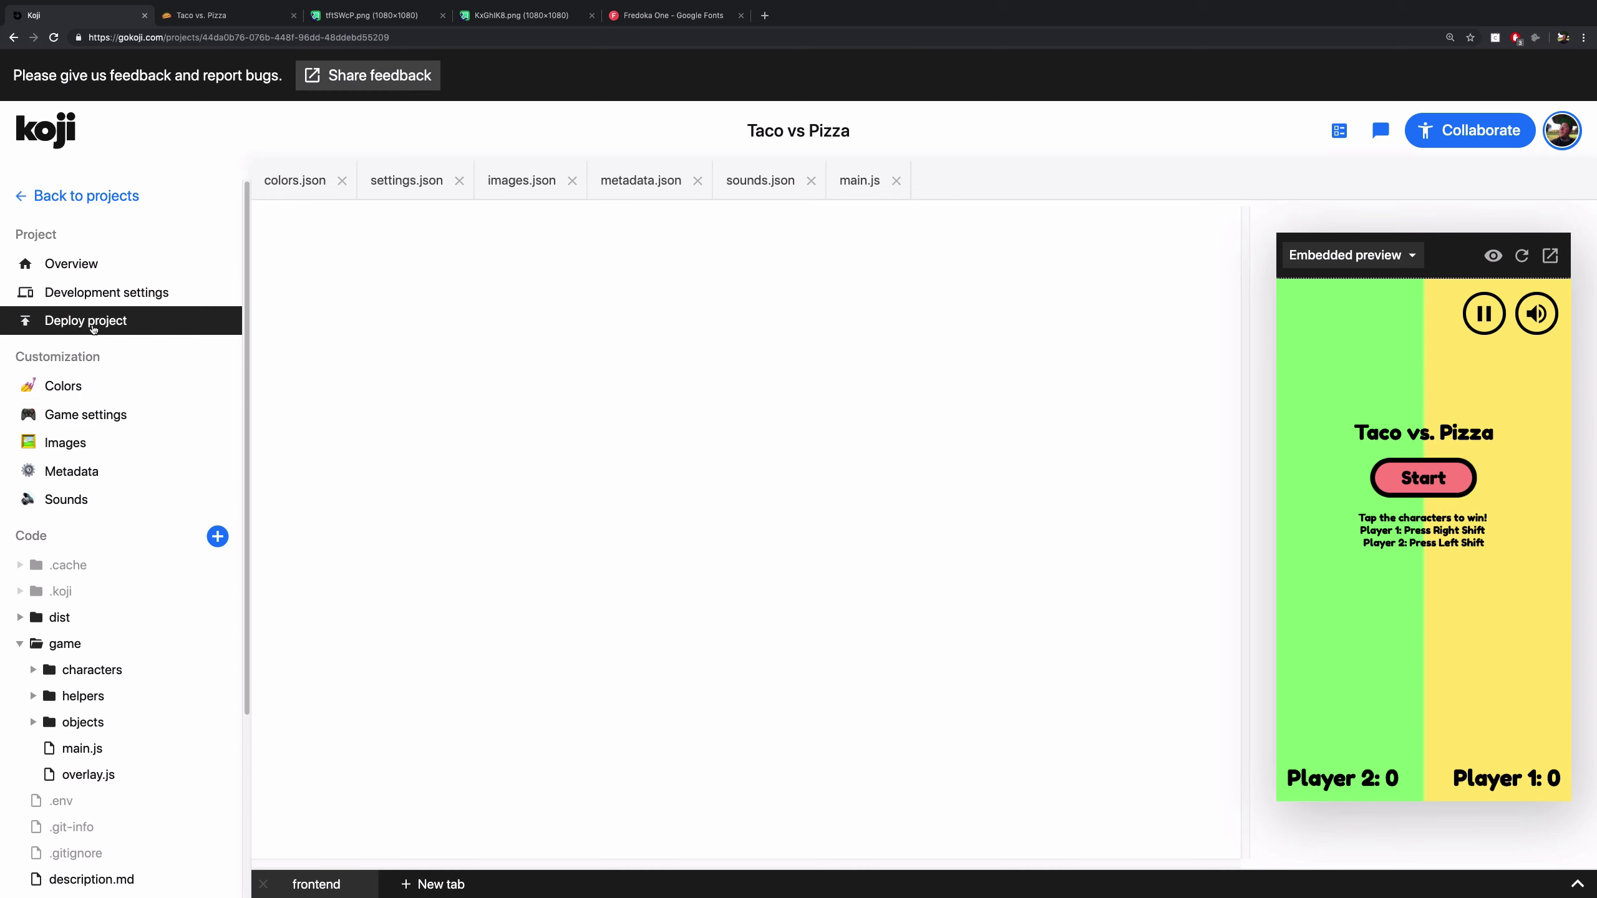
{"action": "left_click", "coordinate": [498, 367]}
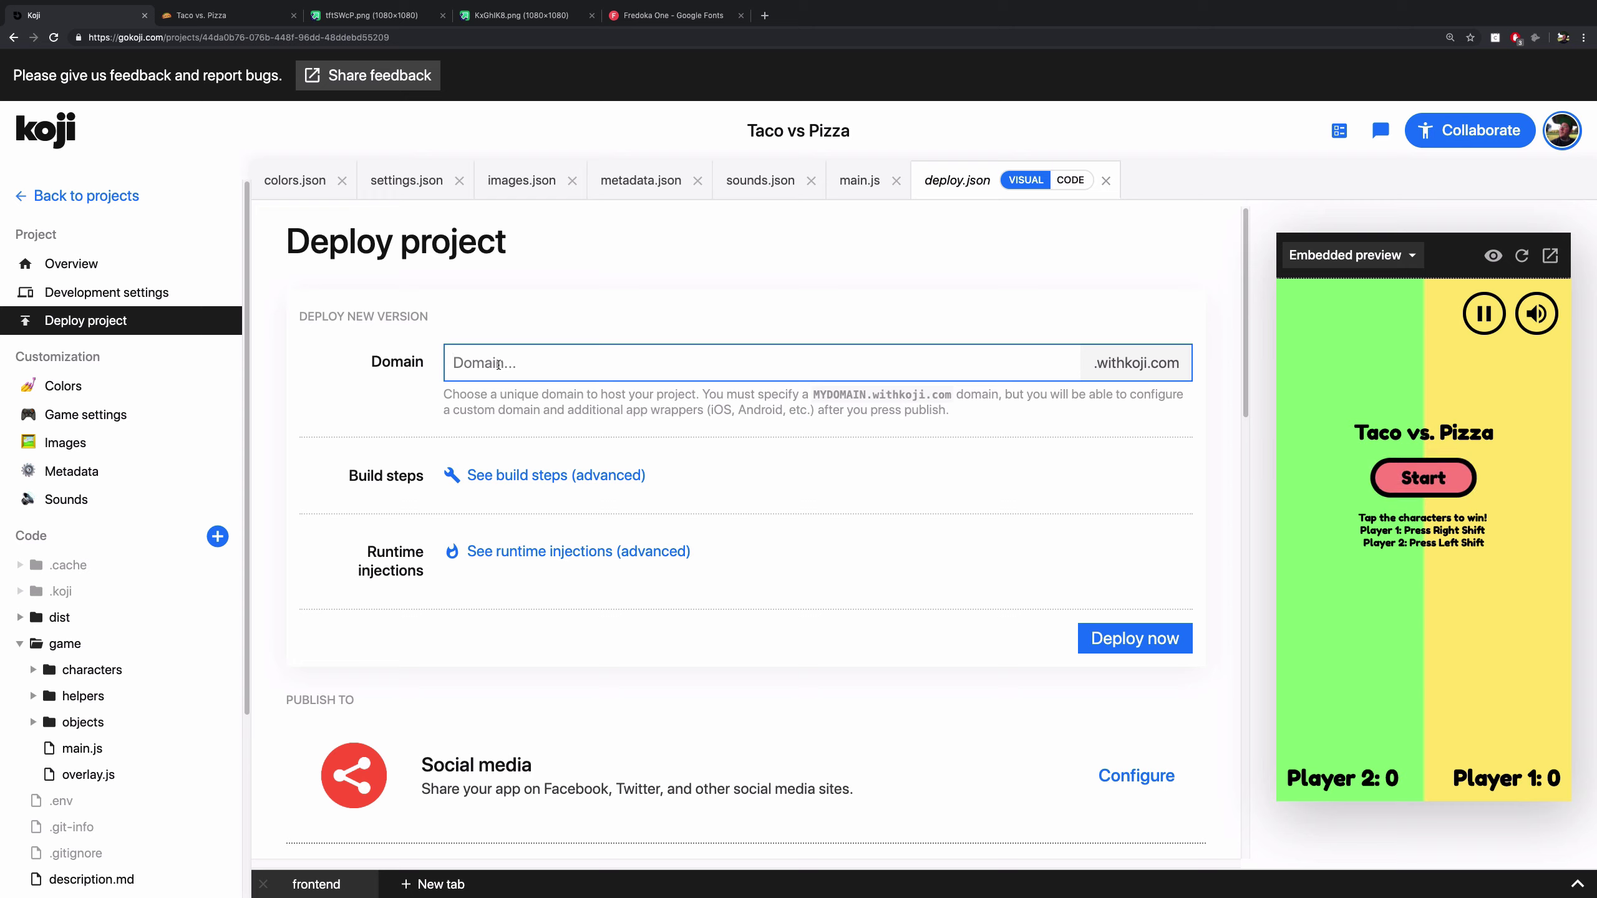
{"action": "type", "text": "tacov"}
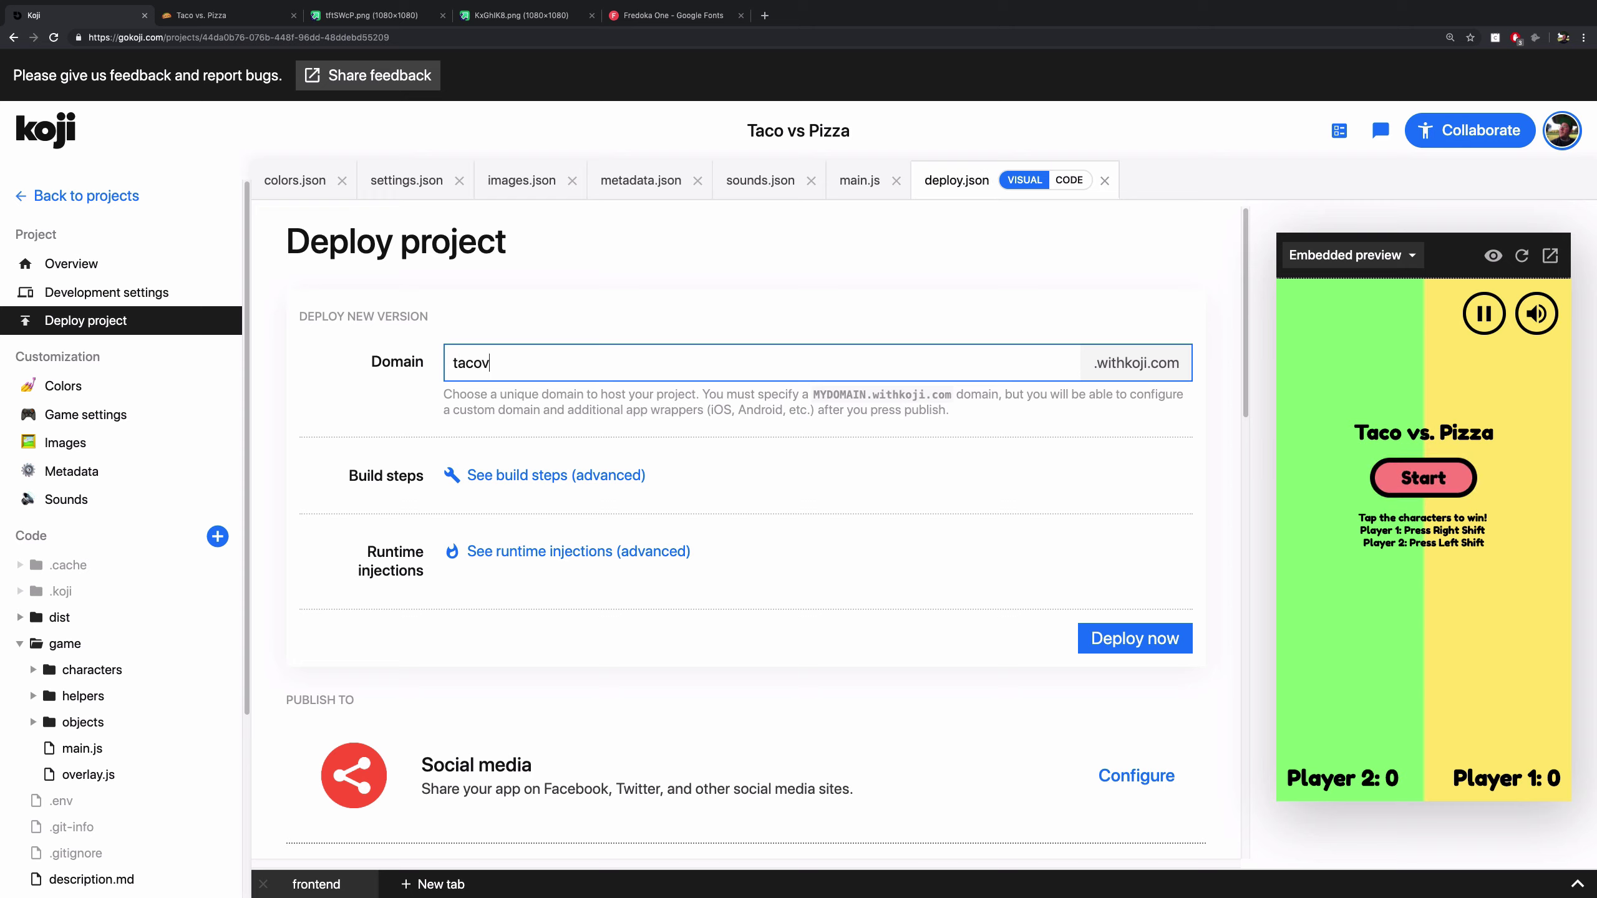
{"action": "type", "text": "spizza"}
{"action": "left_click", "coordinate": [1124, 638]}
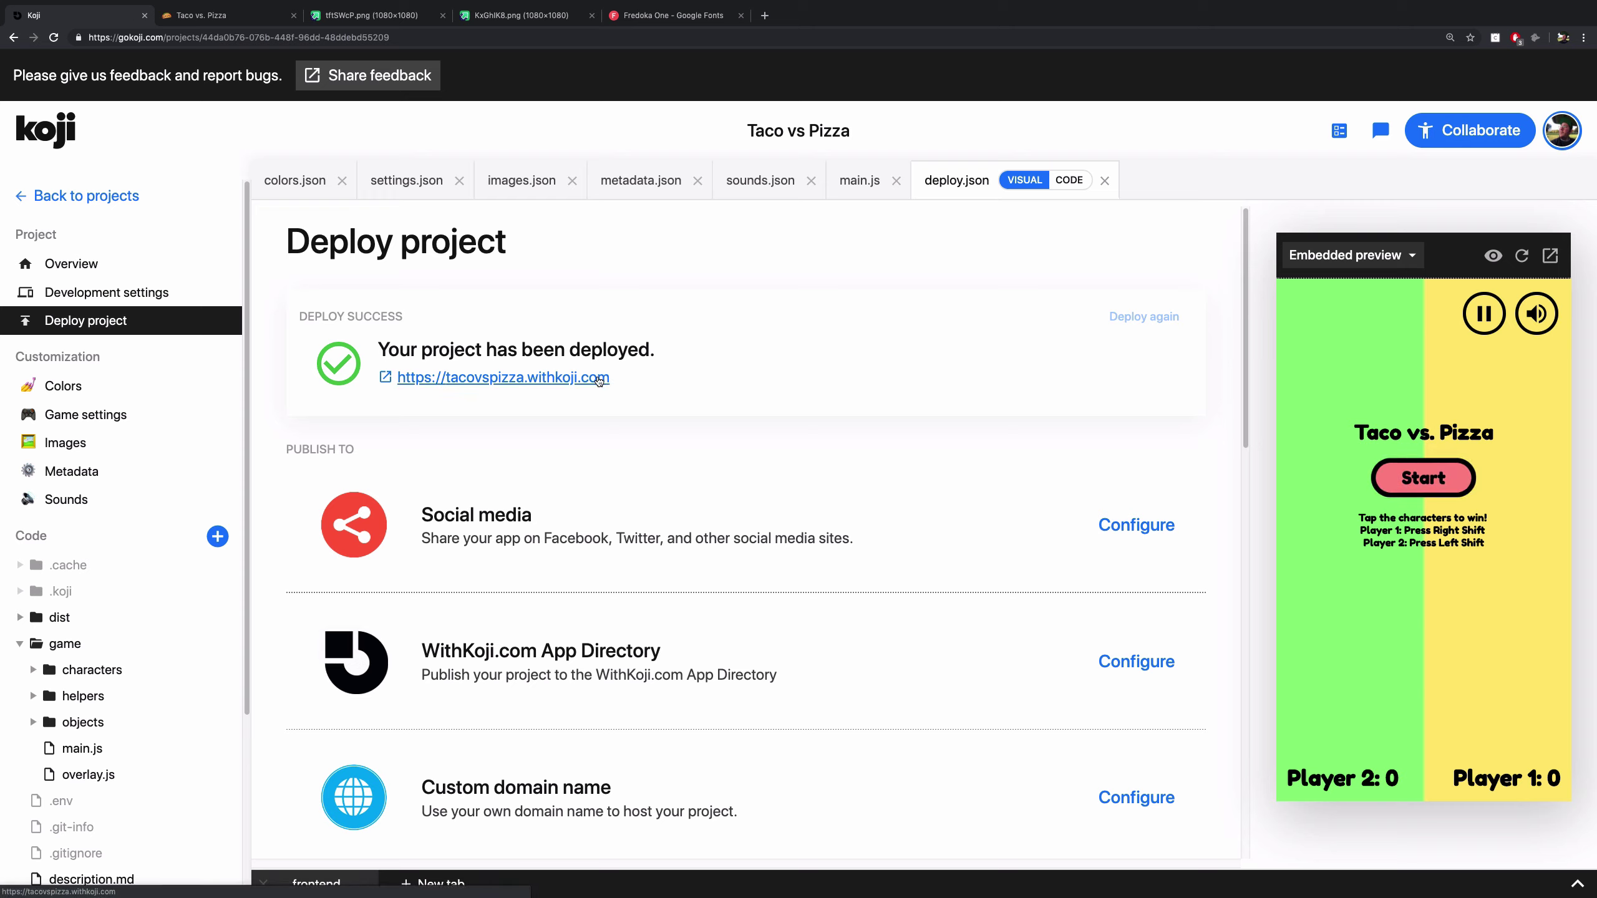
Open the deployed game at tacovspizza.withkoji.com and play a full match, scoring for both players until Player 2 wins.
{"action": "left_click", "coordinate": [519, 380]}
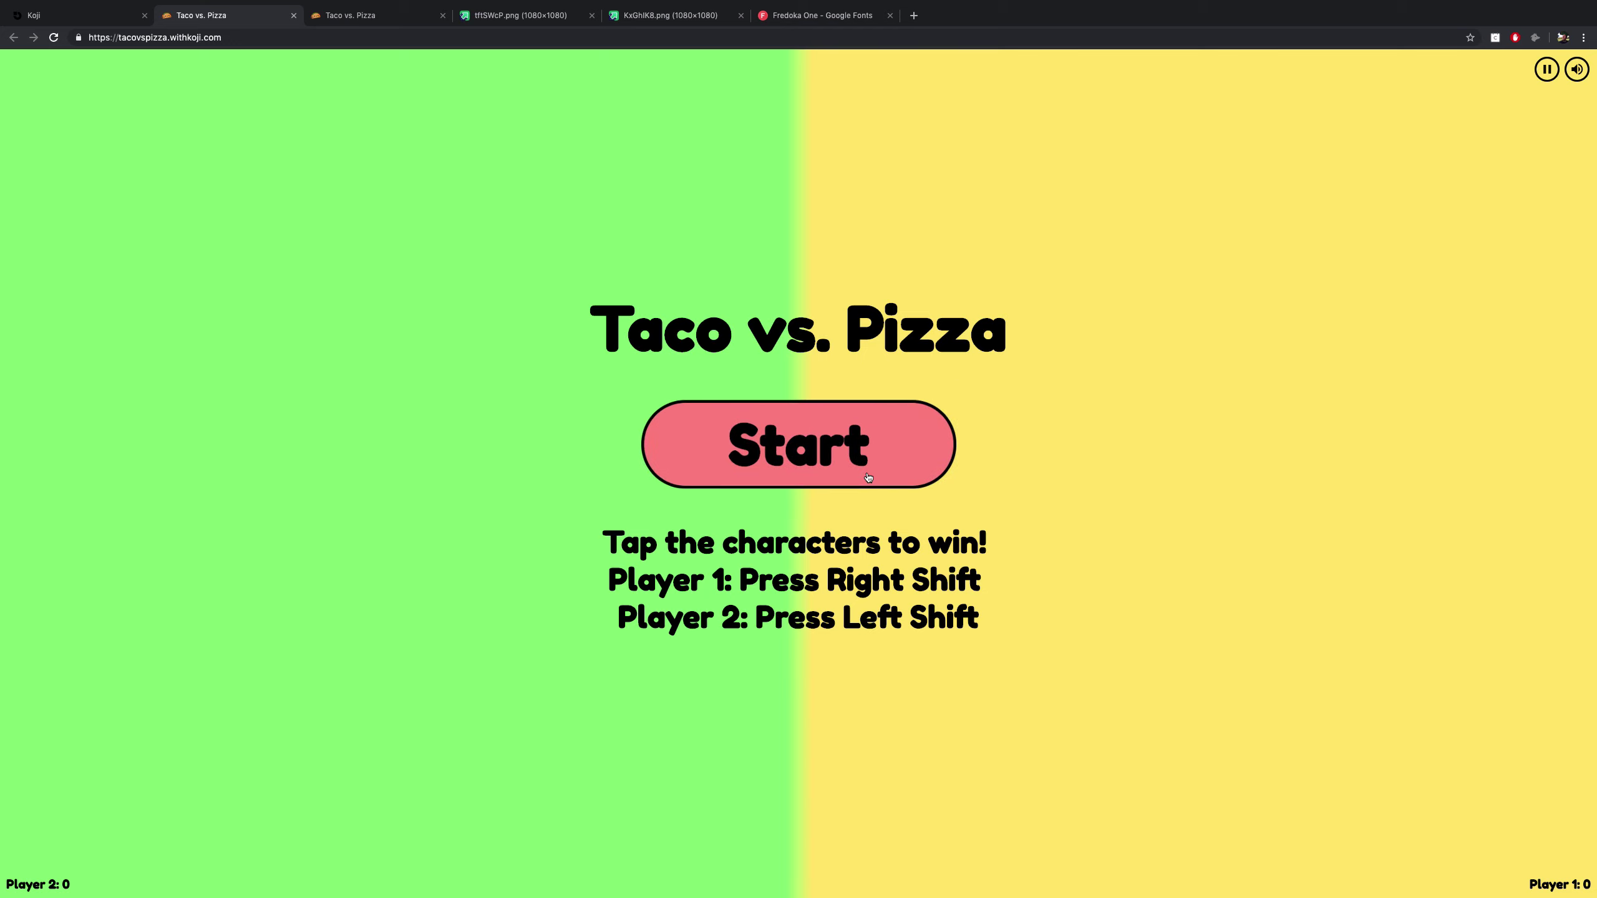
{"action": "left_click", "coordinate": [847, 454]}
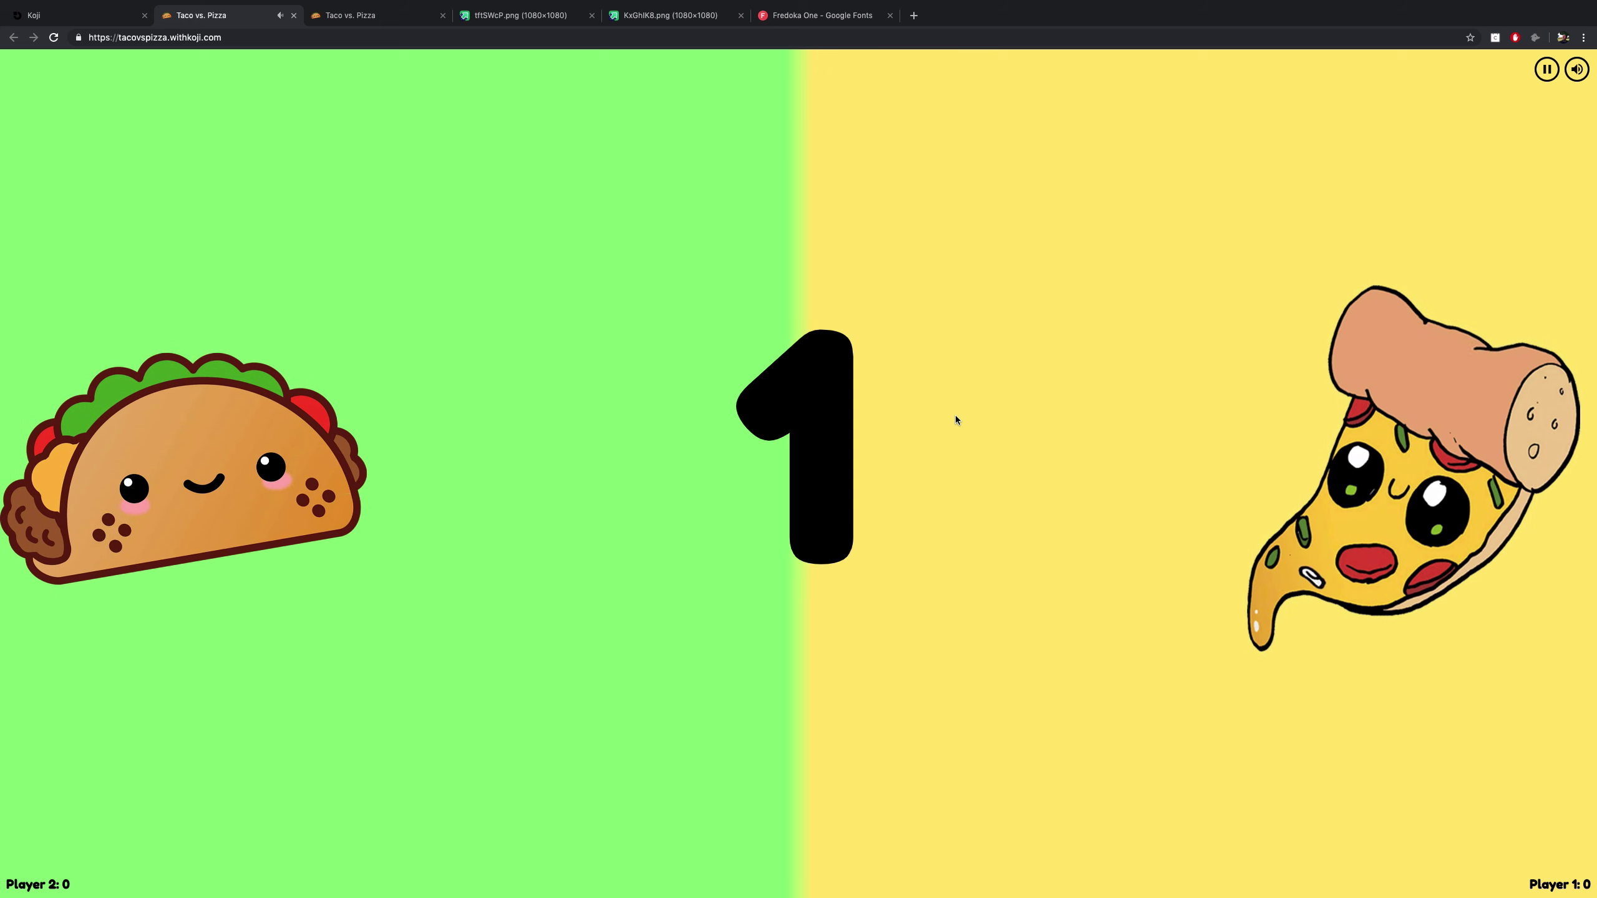
{"action": "key", "text": "Up"}
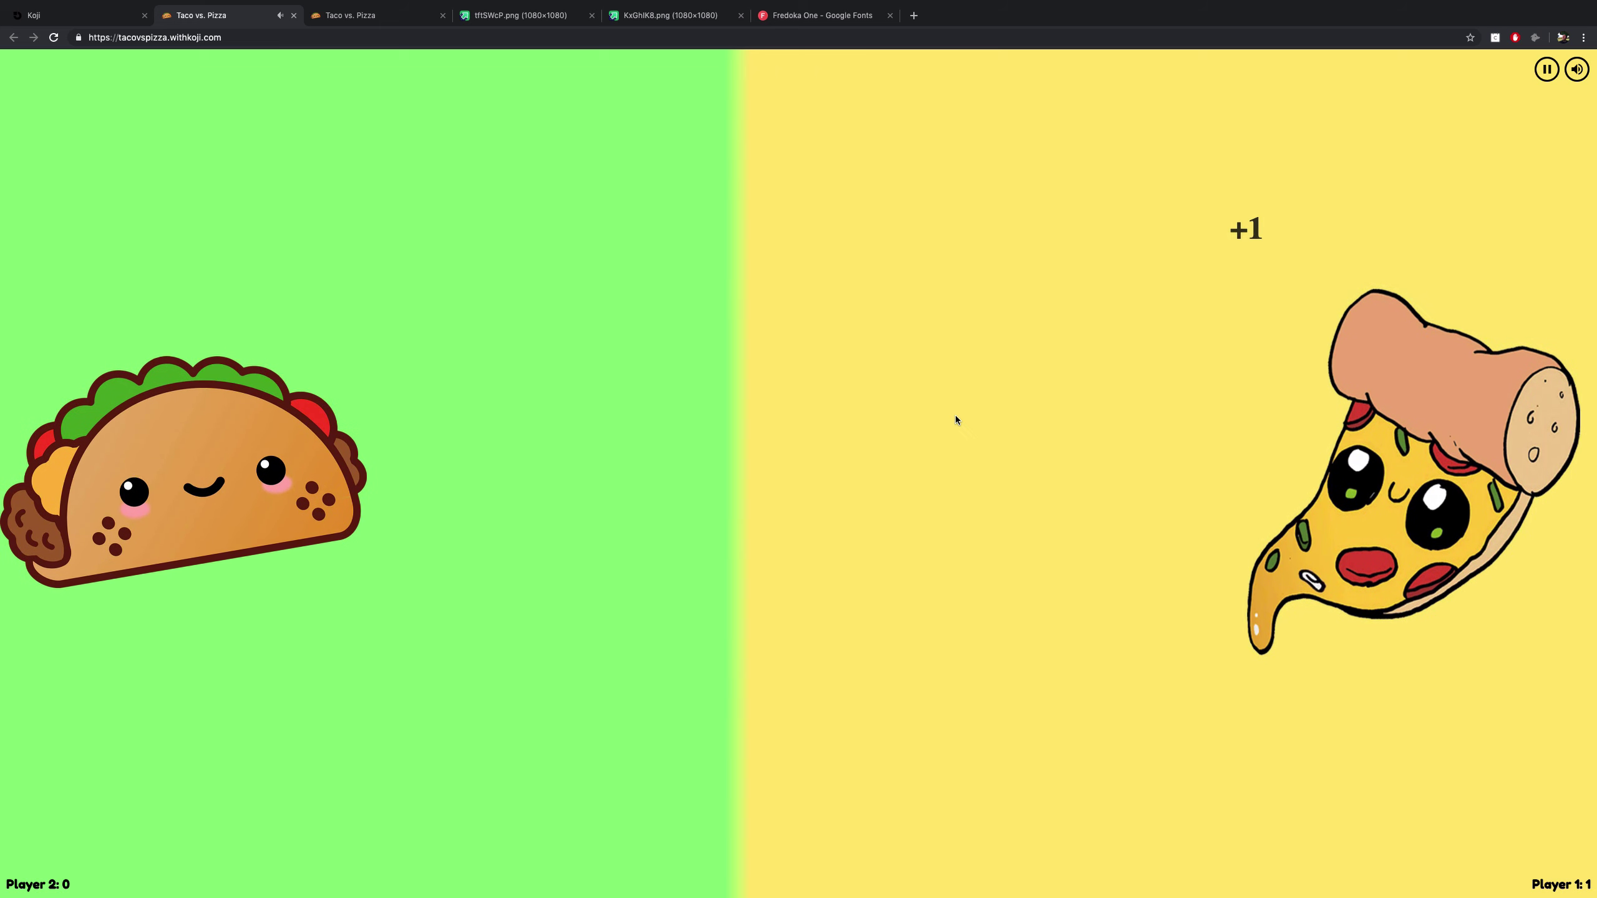
{"action": "key", "text": "Up"}
{"action": "key", "text": "Up"}
{"action": "key", "text": "w"}
{"action": "key", "text": "Up"}
{"action": "key", "text": "w"}
{"action": "key", "text": "Up"}
{"action": "key", "text": "w"}
{"action": "key", "text": "Up"}
{"action": "key", "text": "w"}
{"action": "key", "text": "Up"}
{"action": "key", "text": "w"}
{"action": "key", "text": "Up"}
{"action": "key", "text": "Up"}
{"action": "key", "text": "w"}
{"action": "key", "text": "Up"}
{"action": "key", "text": "w"}
{"action": "key", "text": "Up"}
{"action": "key", "text": "w"}
{"action": "key", "text": "Up"}
{"action": "key", "text": "w"}
{"action": "key", "text": "w"}
{"action": "key", "text": "w"}
{"action": "key", "text": "w"}
{"action": "key", "text": "w"}
{"action": "key", "text": "w"}
{"action": "key", "text": "w"}
{"action": "key", "text": "w"}
{"action": "key", "text": "w"}
{"action": "key", "text": "w"}
{"action": "key", "text": "w"}
{"action": "key", "text": "Up"}
{"action": "key", "text": "Up"}
{"action": "key", "text": "w"}
{"action": "key", "text": "w"}
{"action": "key", "text": "Up"}
{"action": "key", "text": "w"}
{"action": "key", "text": "w"}
{"action": "key", "text": "w"}
{"action": "key", "text": "w"}
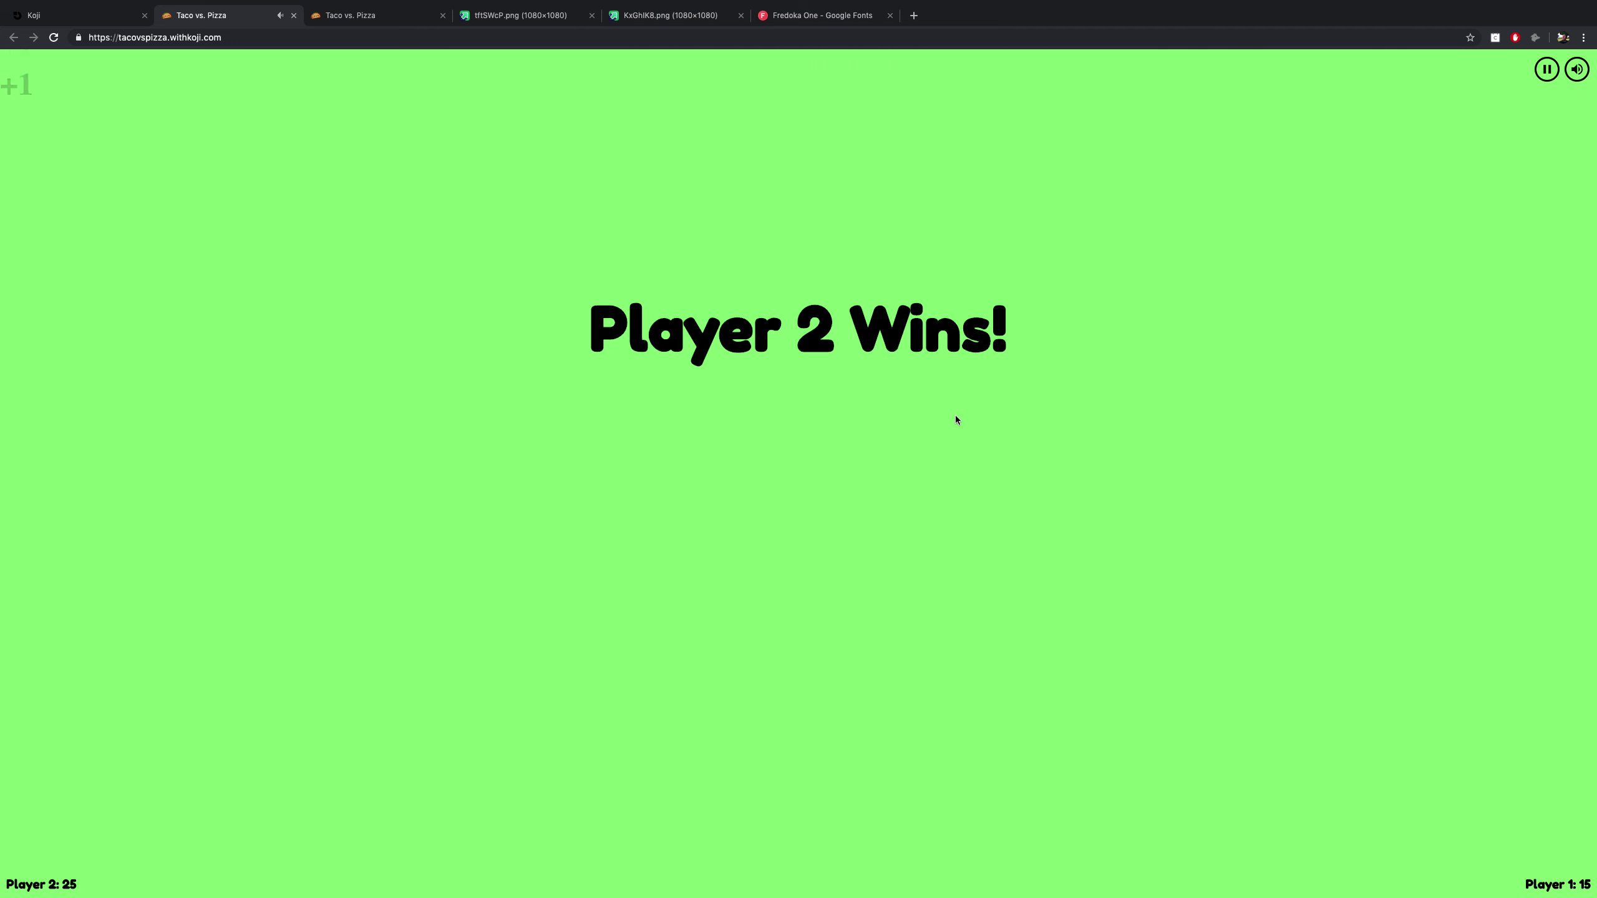